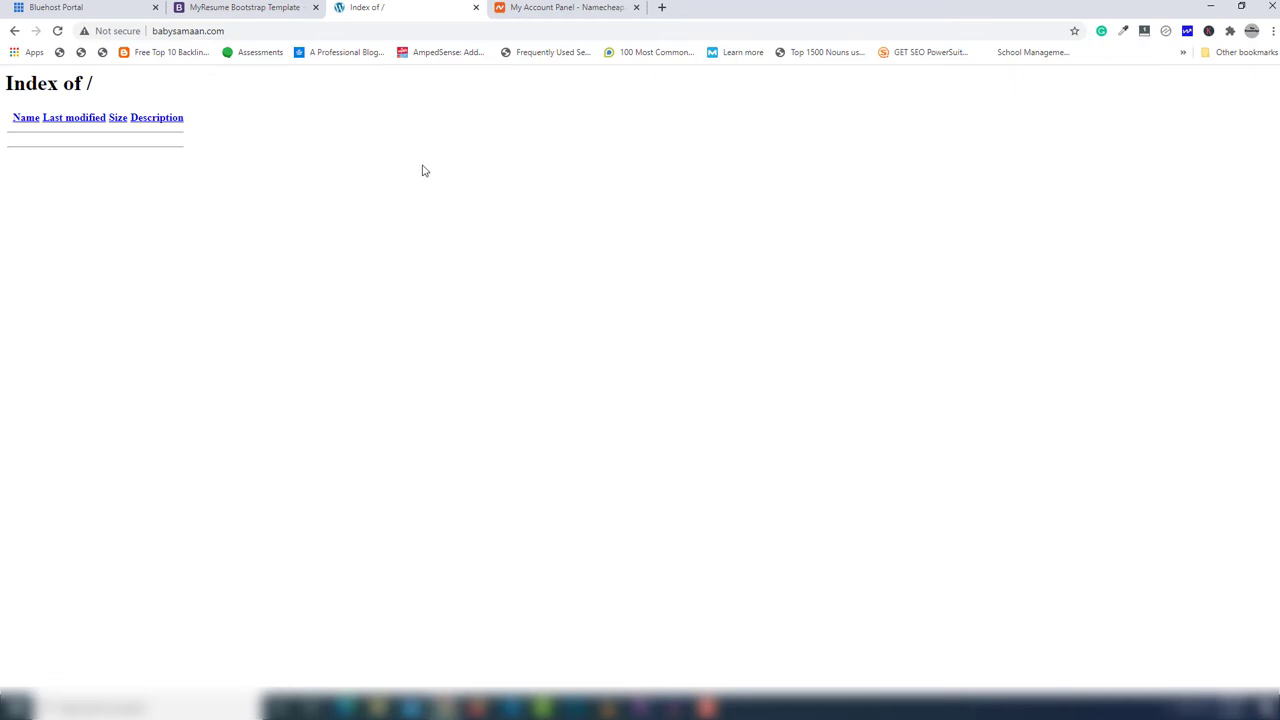
Step: Preview the local MyResume template's Home, About, Resume, Portfolio, Services and Contact sections
{"action": "left_click", "coordinate": [266, 8]}
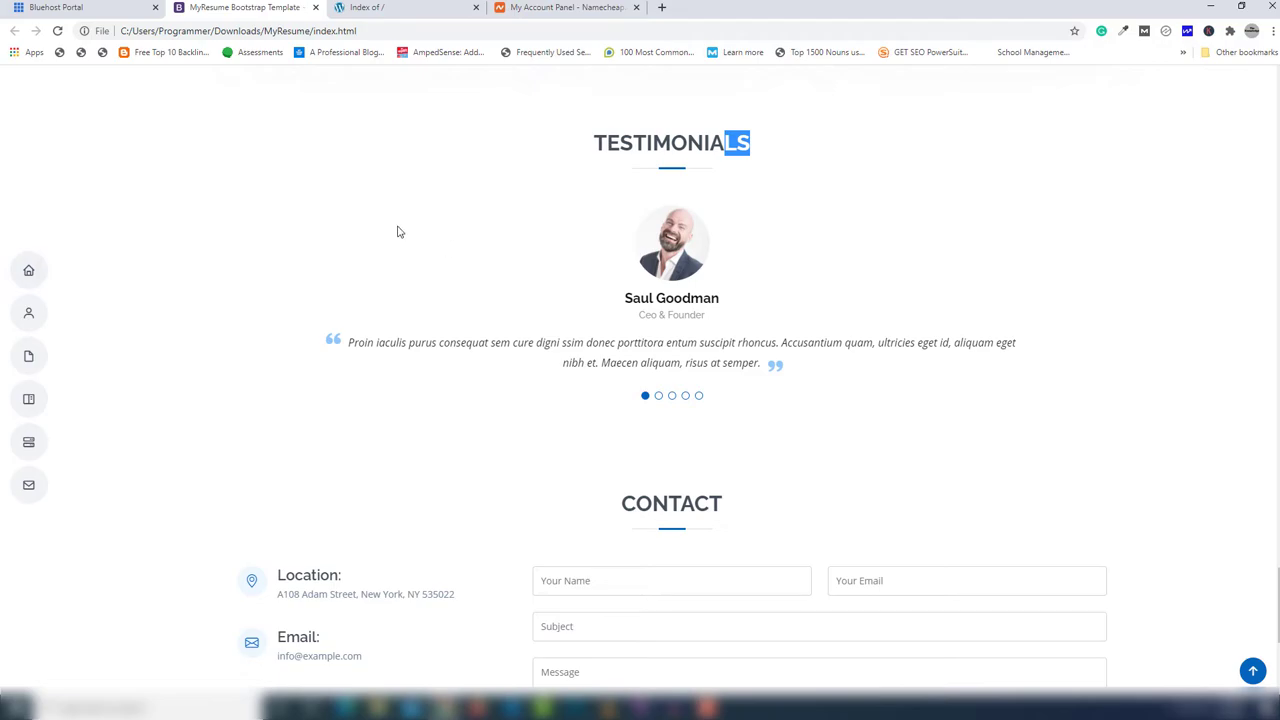
{"action": "scroll", "coordinate": [414, 231], "scroll_direction": "up", "scroll_amount": 10}
{"action": "left_click", "coordinate": [30, 284]}
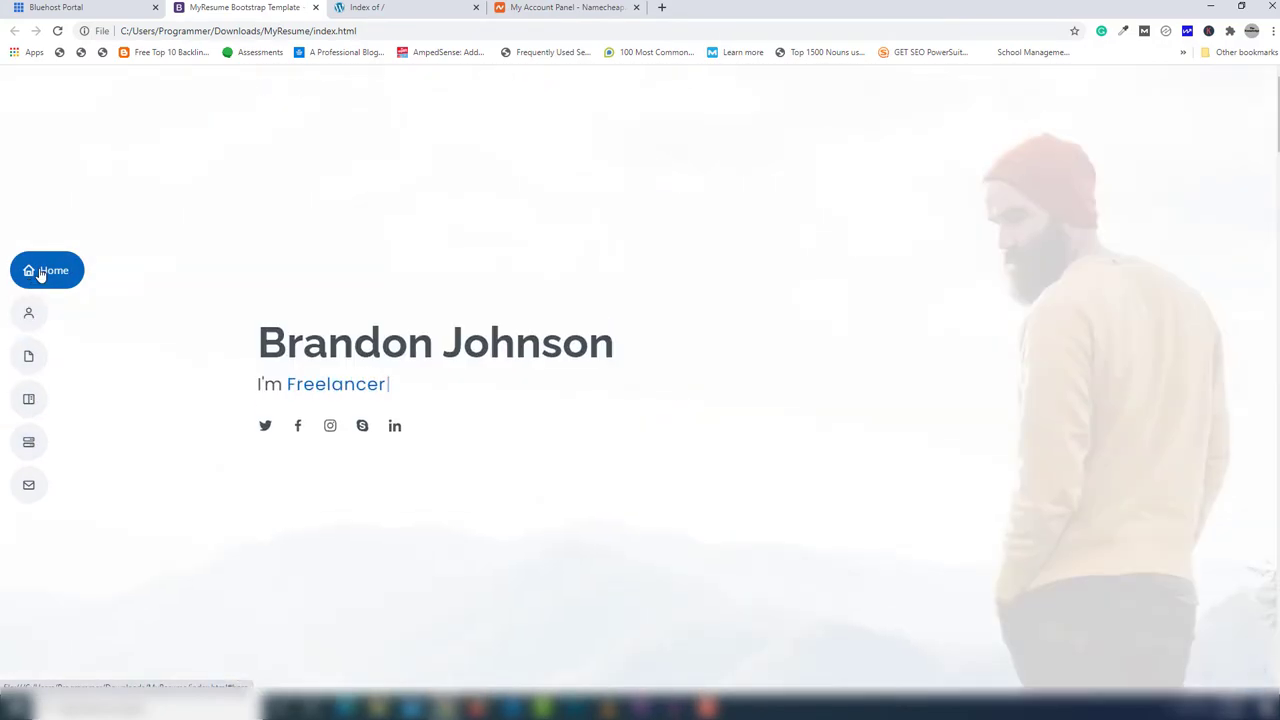
{"action": "left_click", "coordinate": [38, 321]}
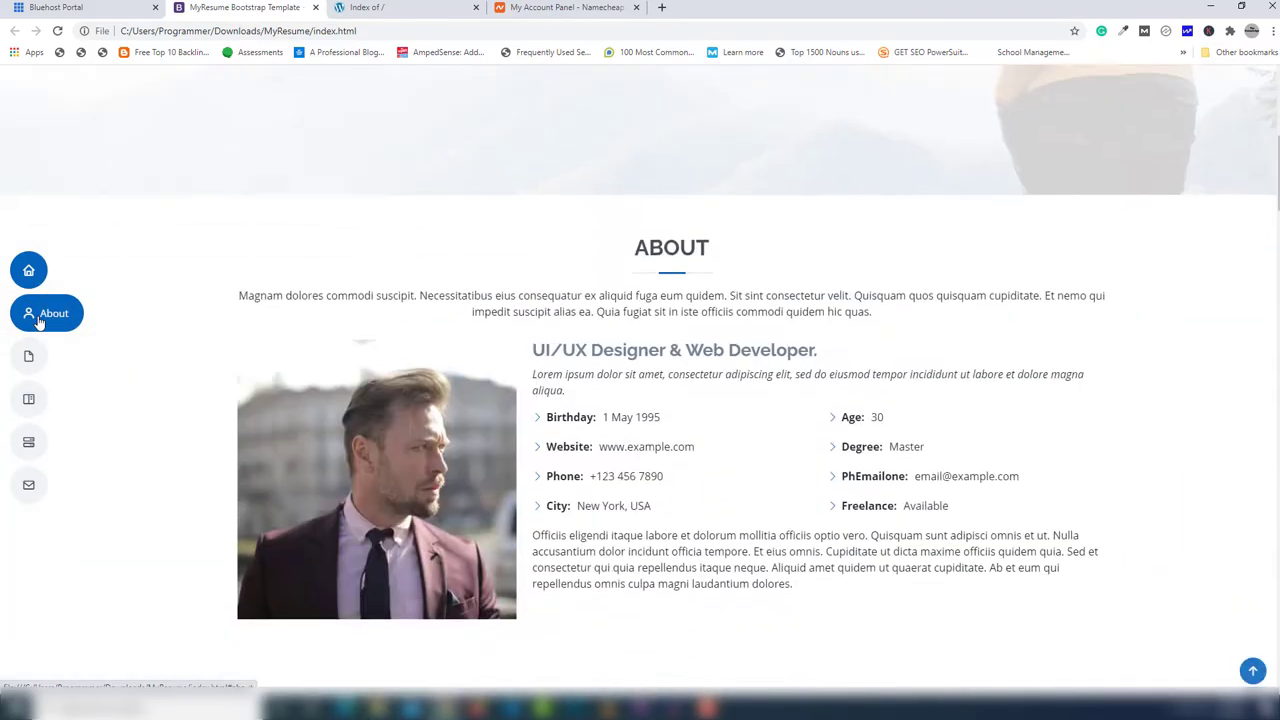
{"action": "left_click", "coordinate": [38, 360]}
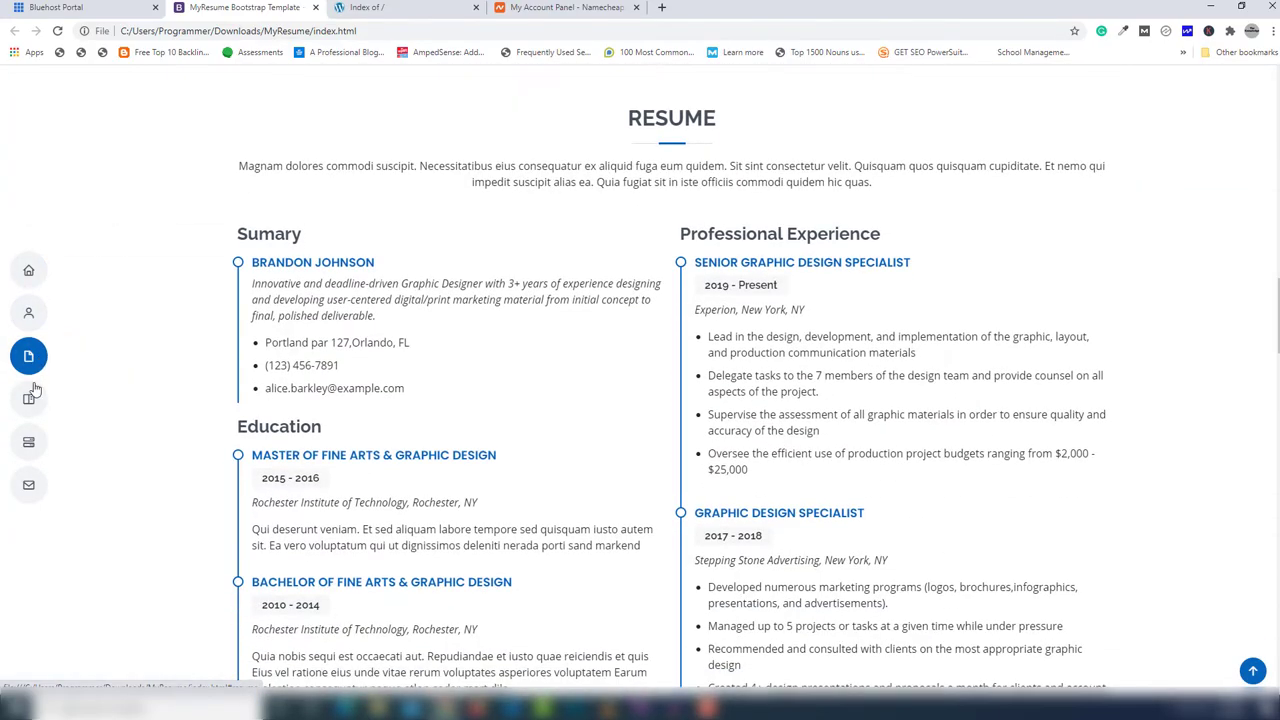
{"action": "left_click", "coordinate": [31, 399]}
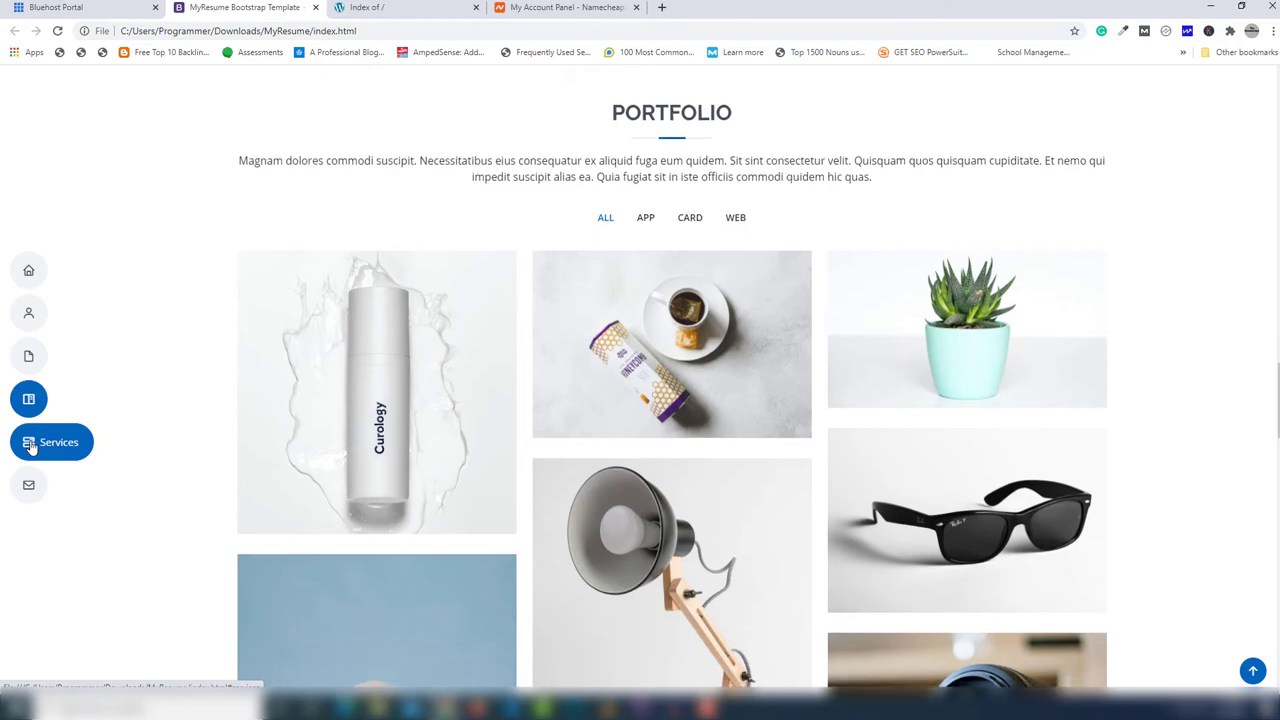
{"action": "left_click", "coordinate": [31, 445]}
{"action": "left_click", "coordinate": [42, 494]}
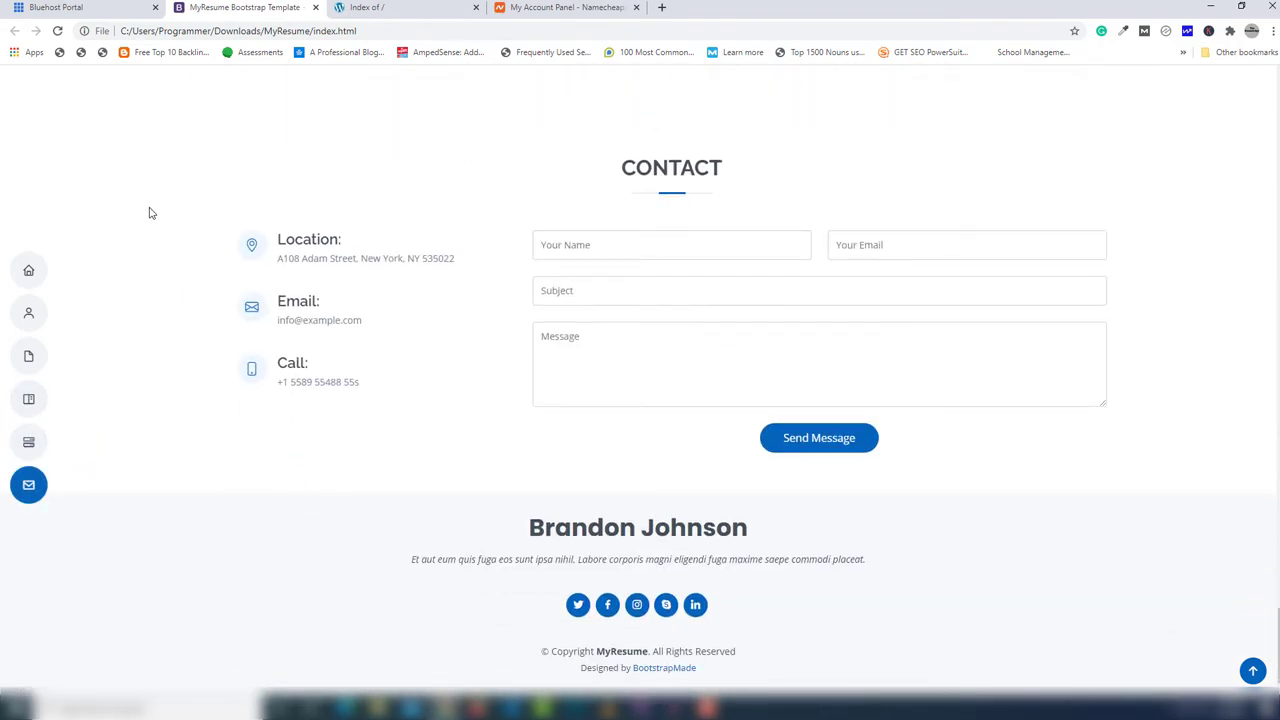
Step: Compare the empty babysamaan.com listing with the local template preview and its file path
{"action": "left_click", "coordinate": [358, 10]}
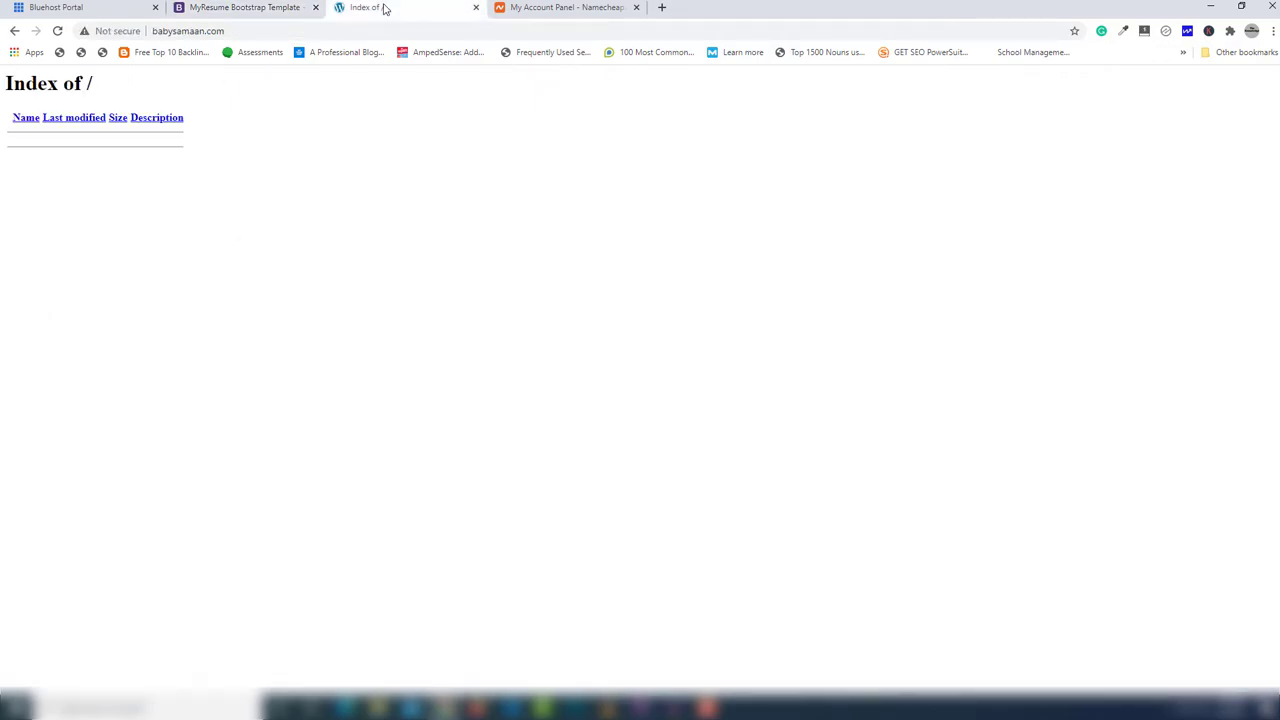
{"action": "left_click", "coordinate": [224, 9]}
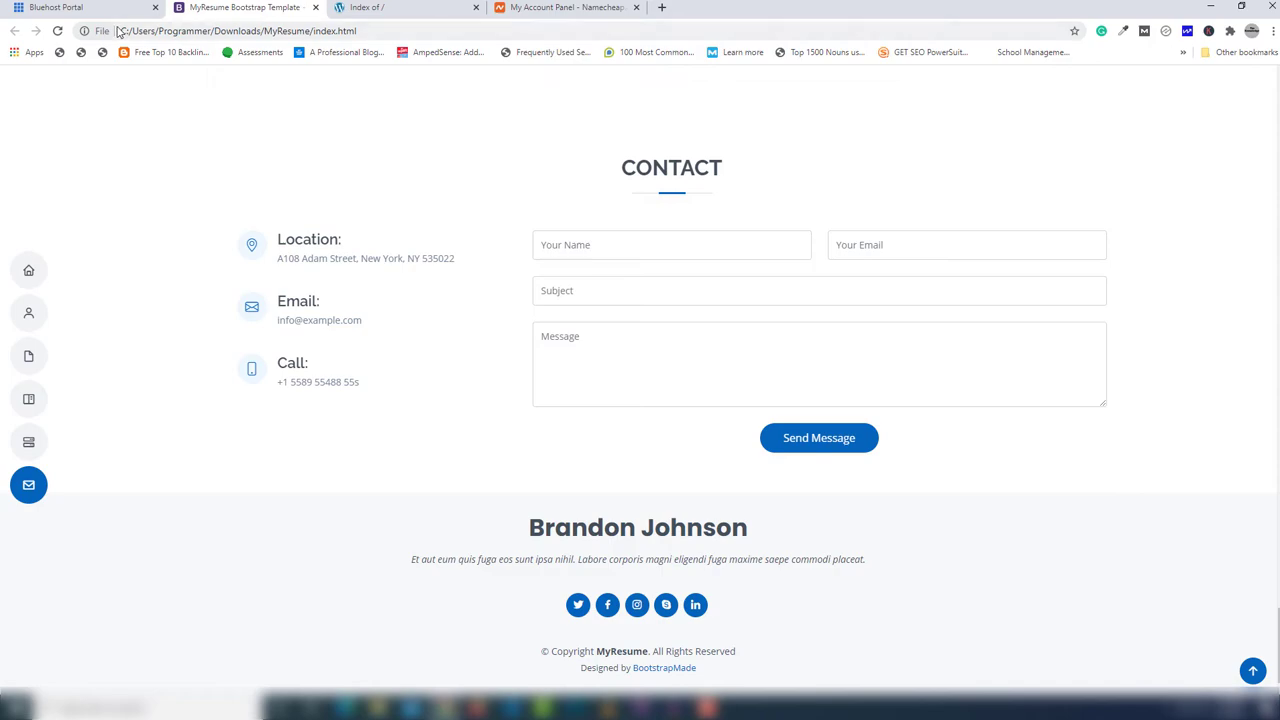
{"action": "left_click_drag", "start_coordinate": [120, 31], "coordinate": [362, 31]}
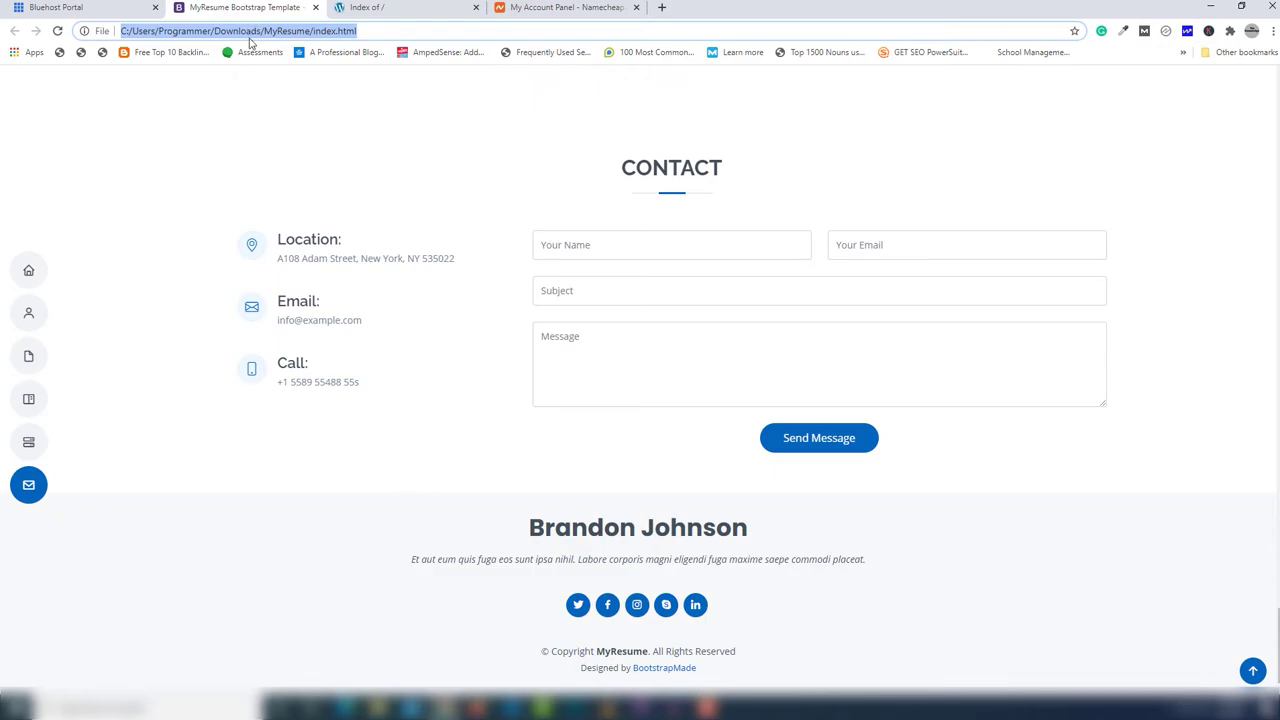
{"action": "left_click", "coordinate": [368, 5]}
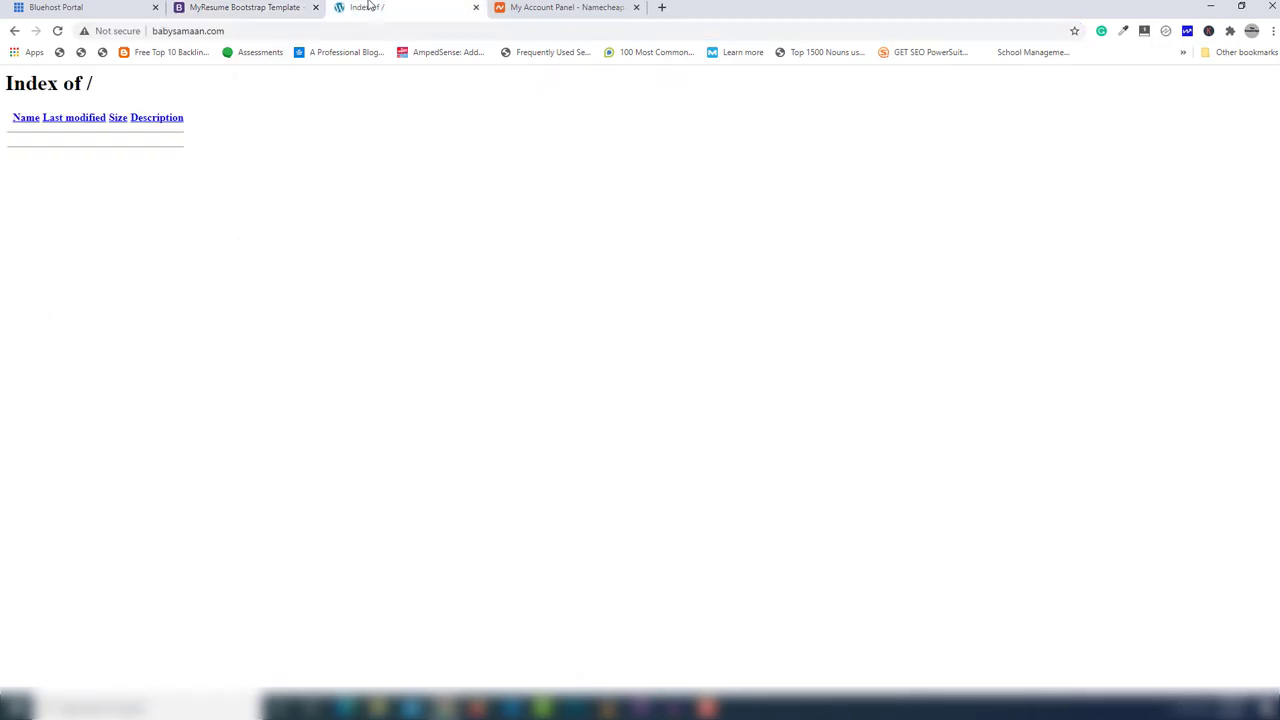
{"action": "left_click", "coordinate": [246, 12]}
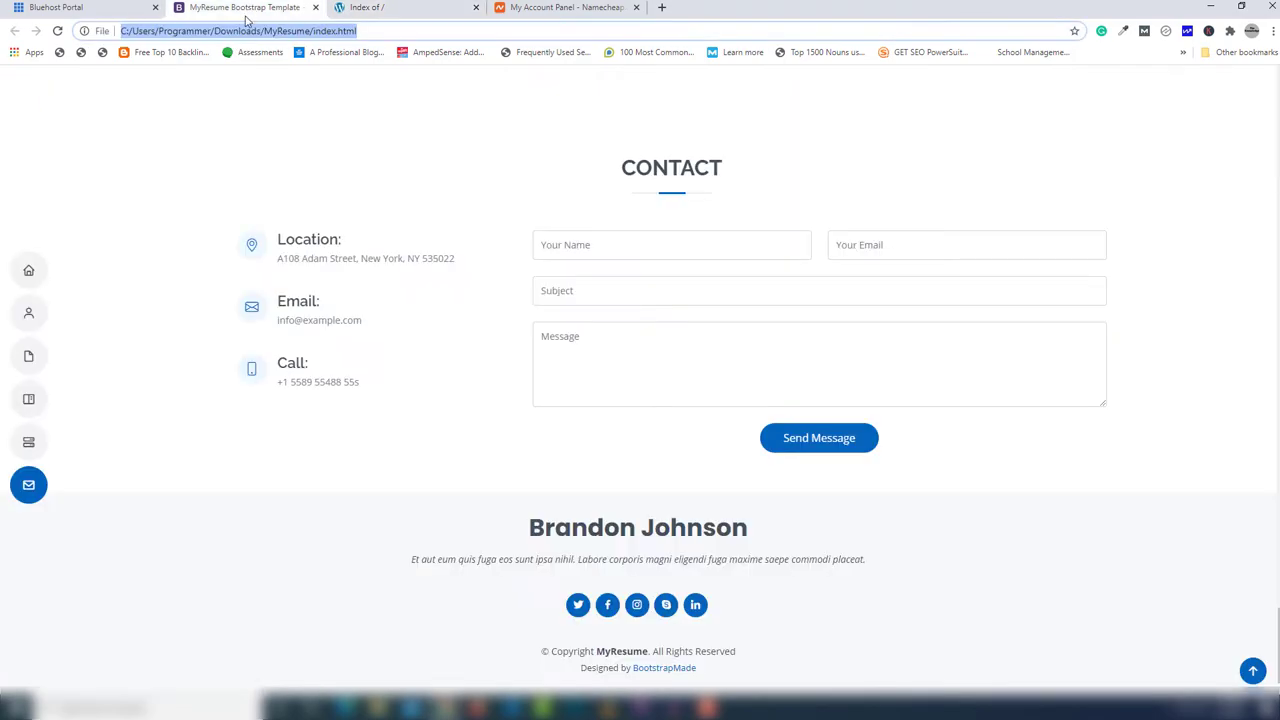
{"action": "left_click", "coordinate": [350, 12]}
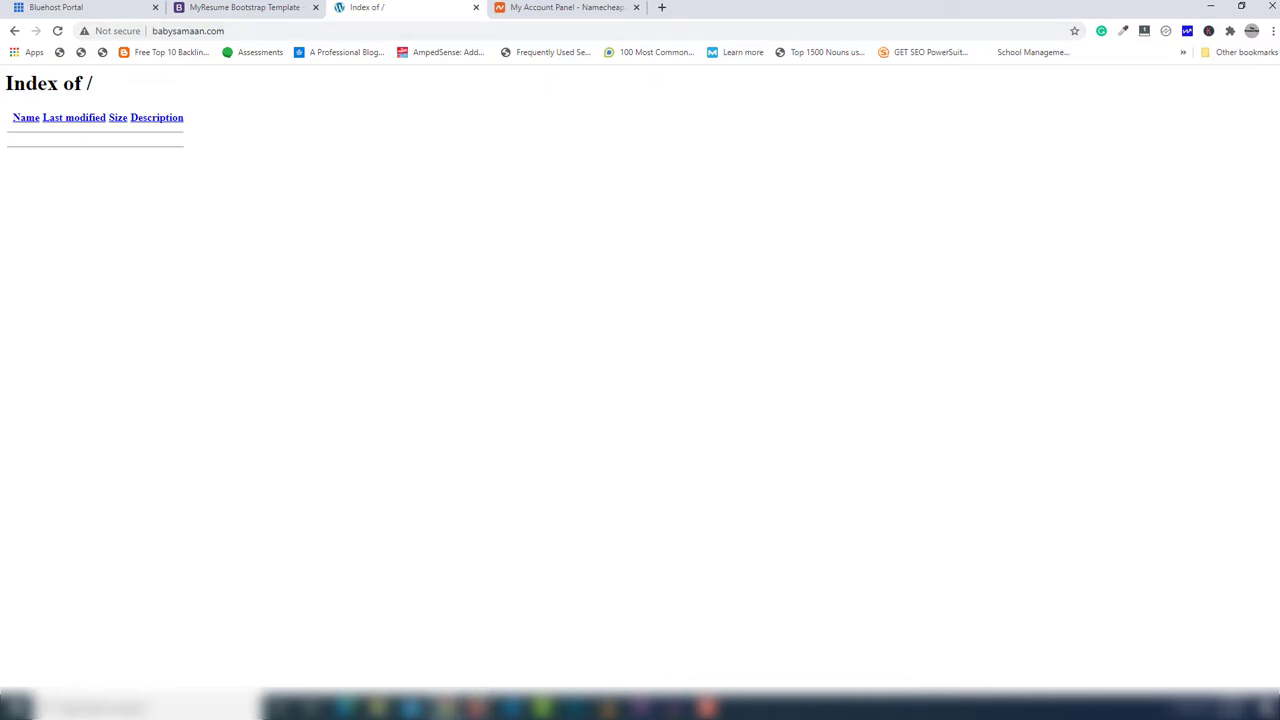
Step: Bring up the 'How to Buy Web Hosting and Domain' video and skim its description
{"action": "mouse_move", "coordinate": [482, 700]}
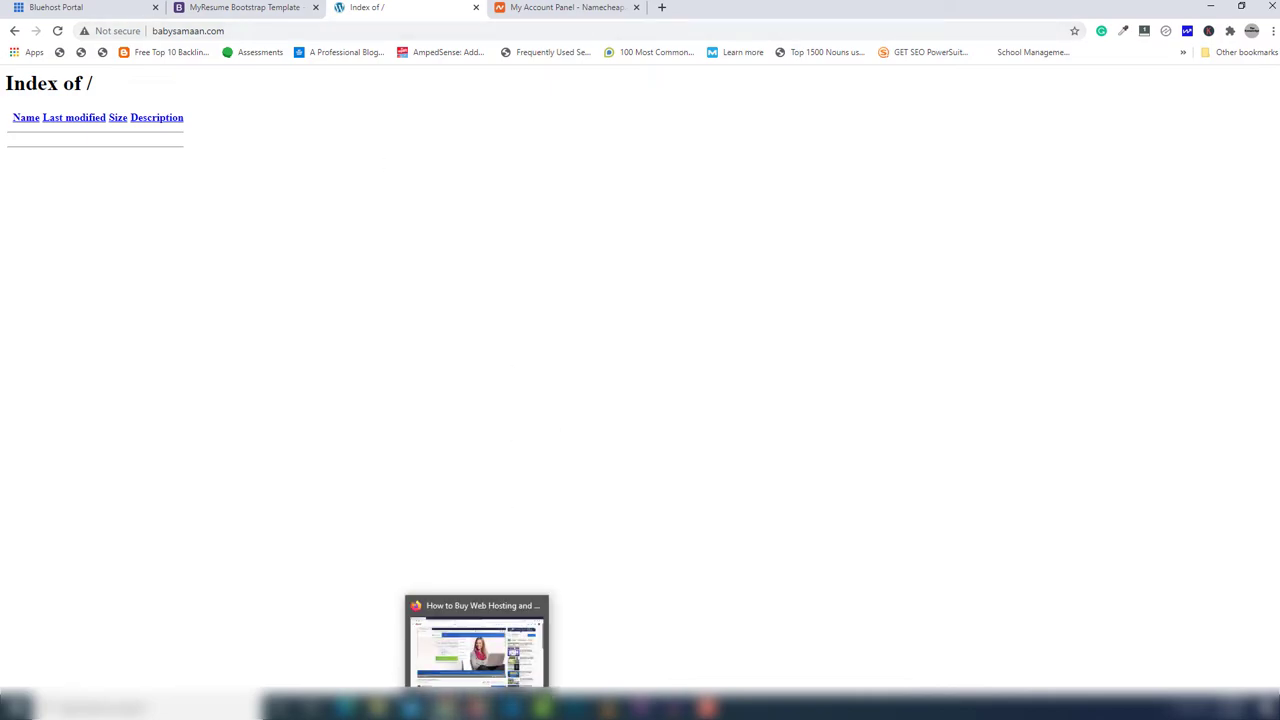
{"action": "left_click", "coordinate": [495, 657]}
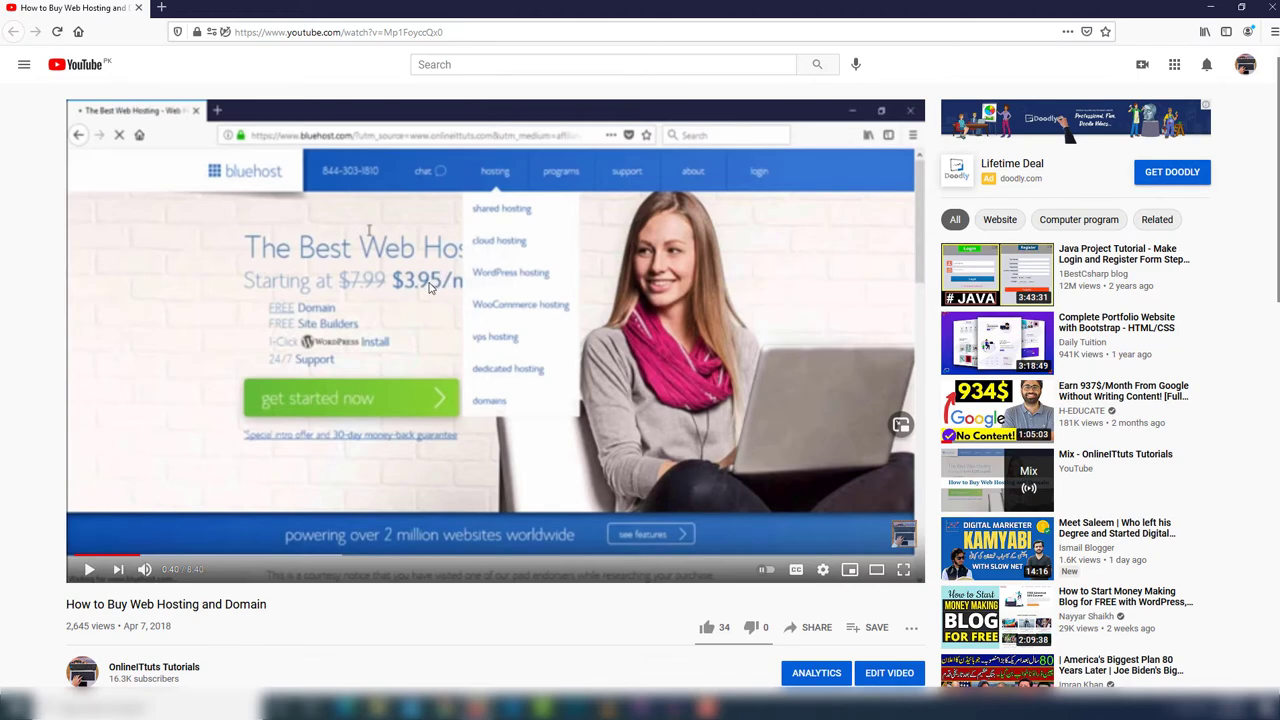
{"action": "scroll", "coordinate": [440, 290], "scroll_direction": "down", "scroll_amount": 3}
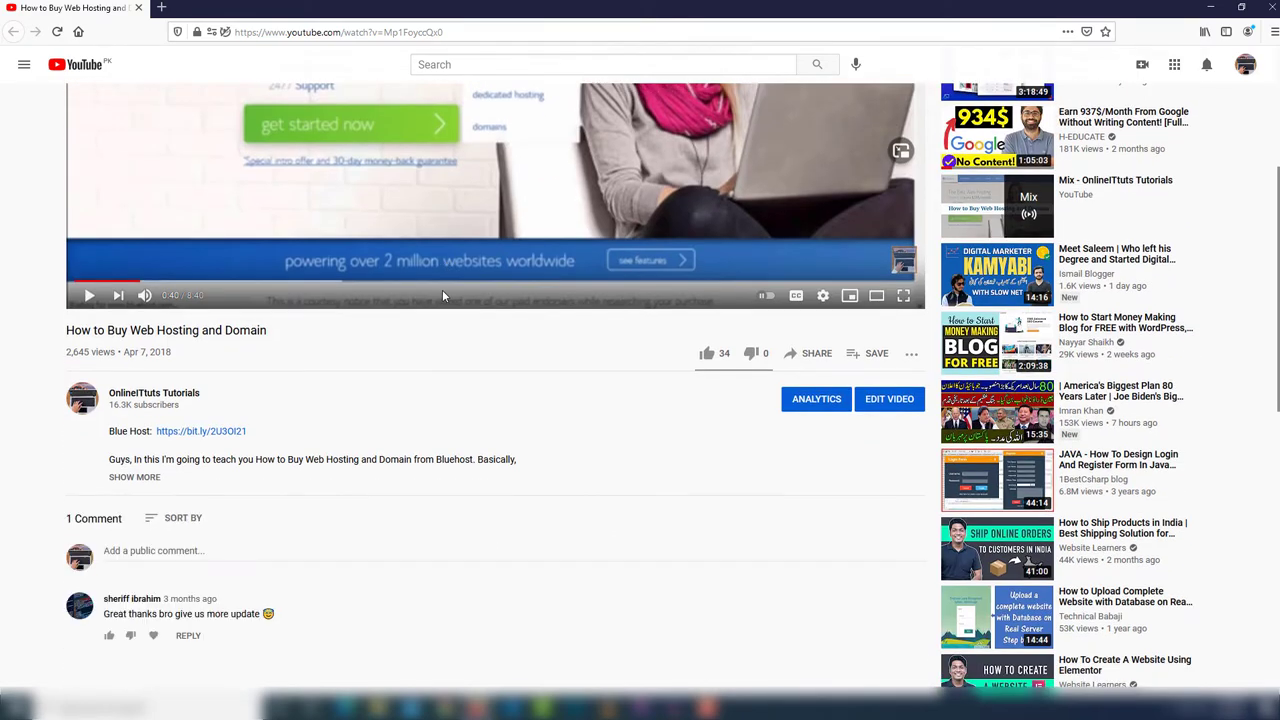
{"action": "scroll", "coordinate": [442, 293], "scroll_direction": "up", "scroll_amount": 3}
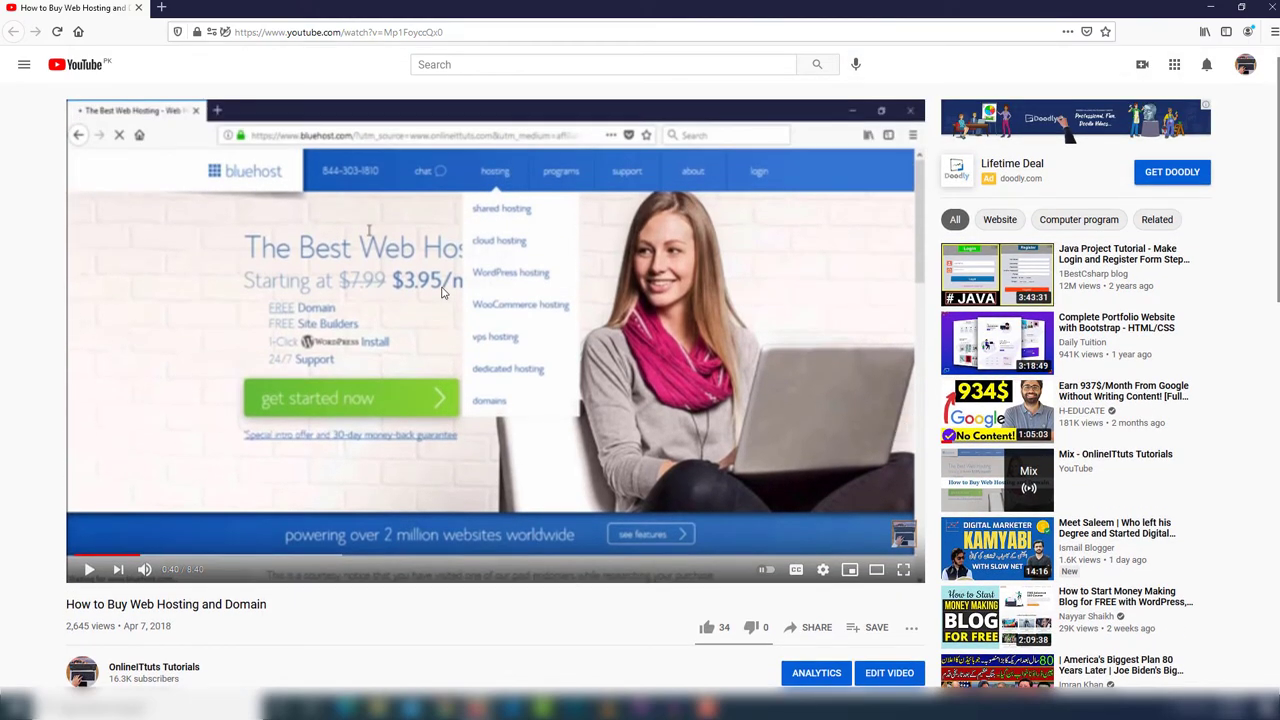
Step: Close the tutorial video and select babysamaan.com under Namecheap's Recently Active domains
{"action": "left_click", "coordinate": [1212, 8]}
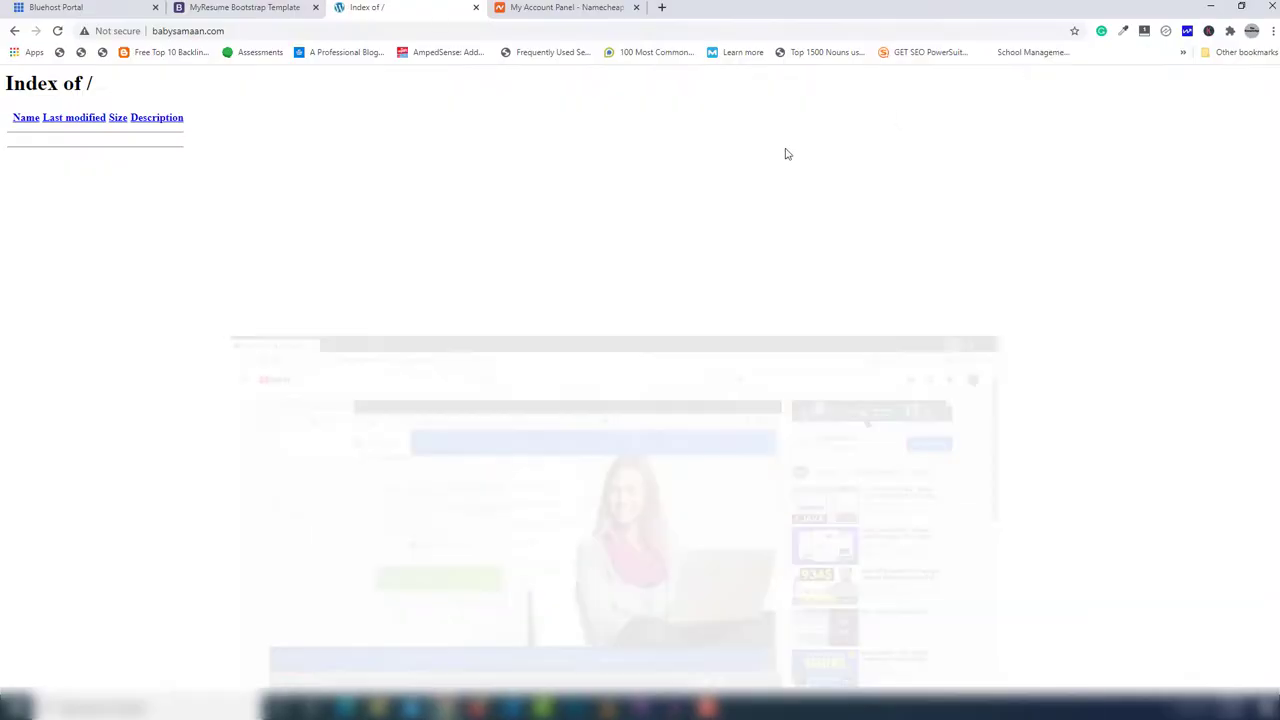
{"action": "left_click", "coordinate": [545, 8]}
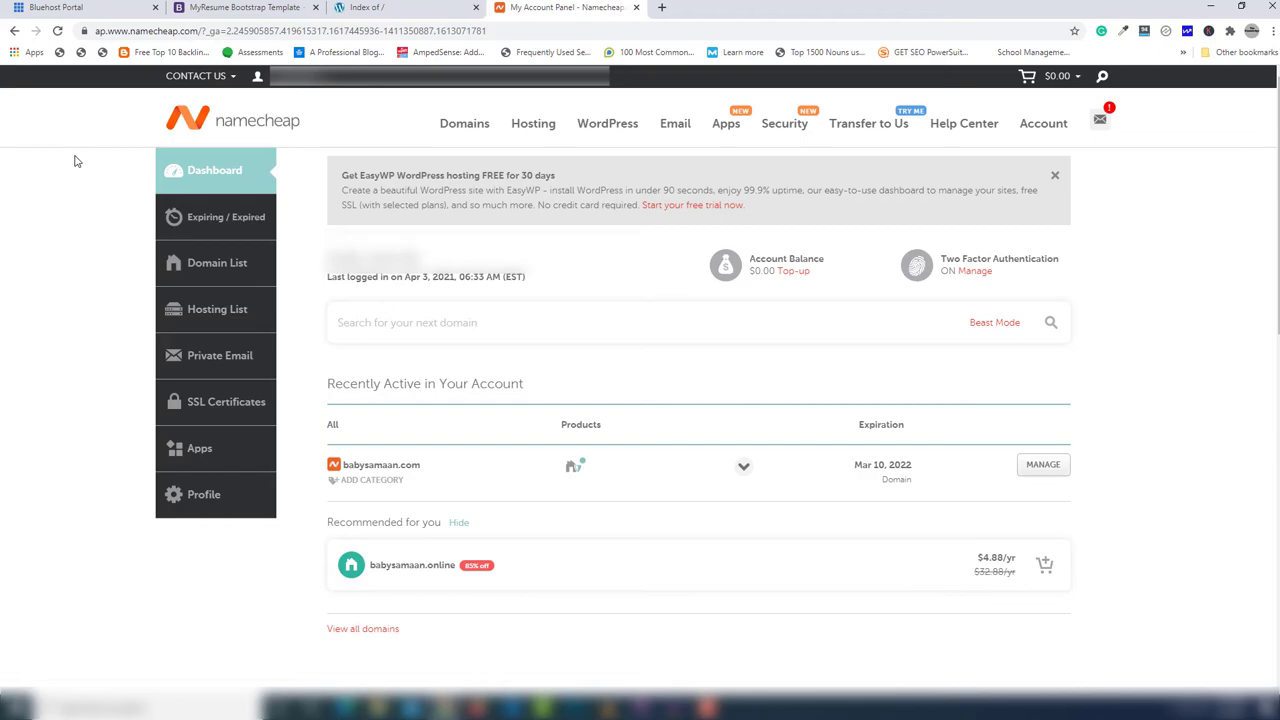
{"action": "mouse_move", "coordinate": [170, 64]}
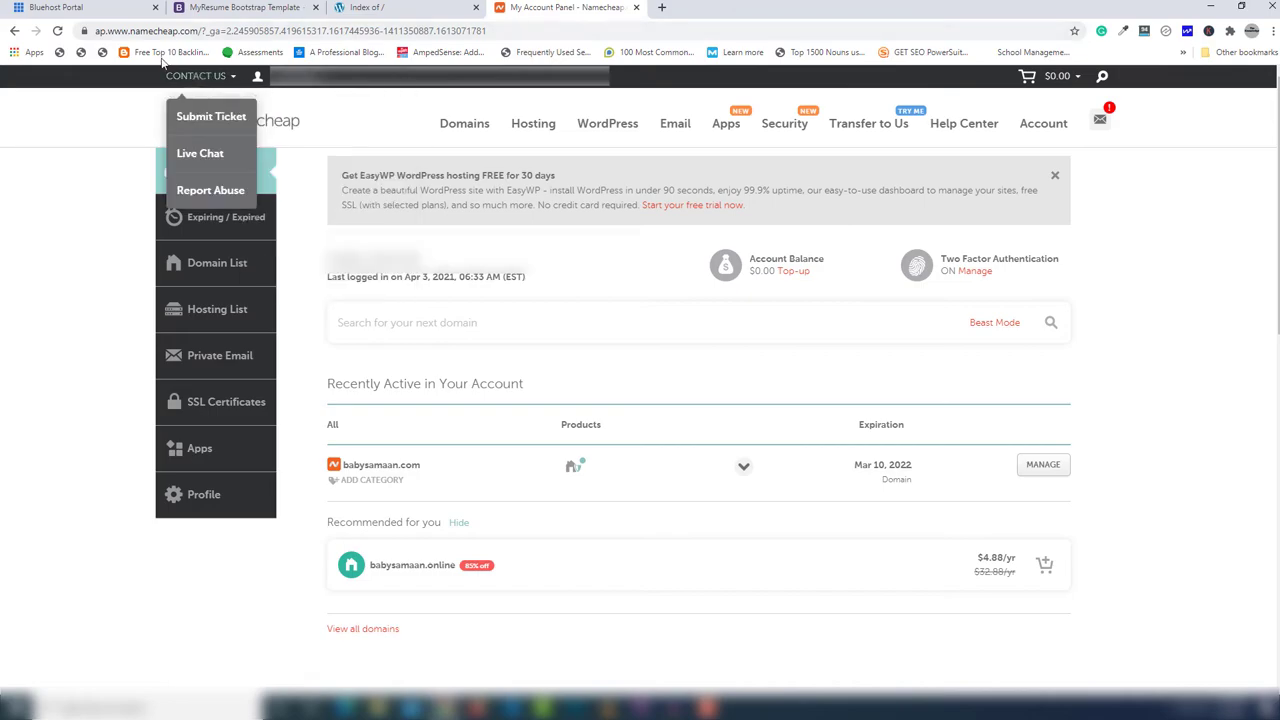
{"action": "left_click", "coordinate": [120, 12]}
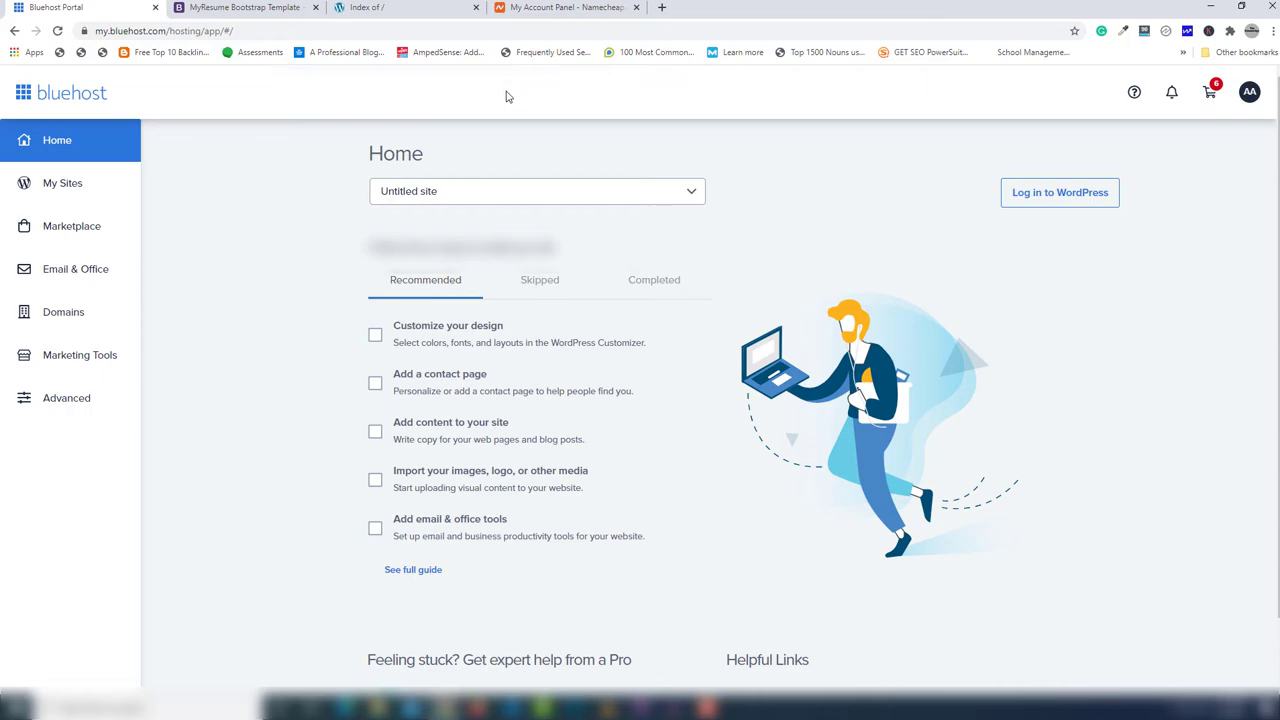
{"action": "left_click", "coordinate": [560, 9]}
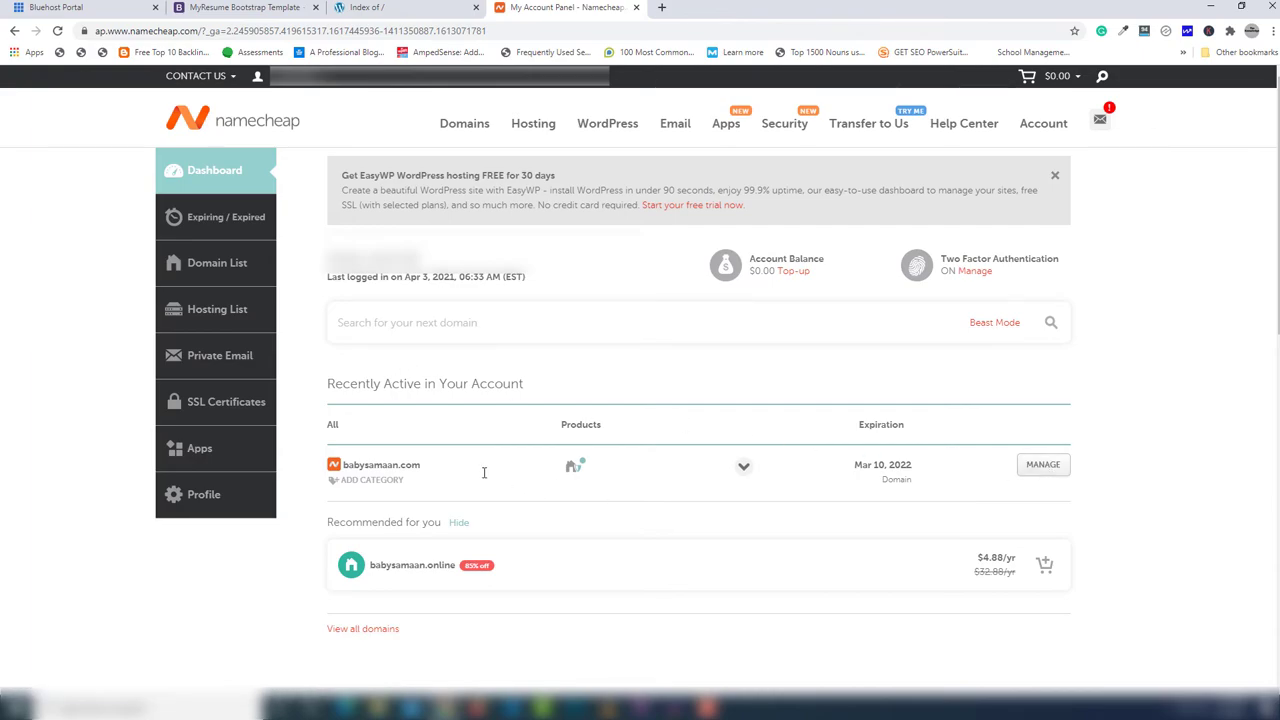
{"action": "left_click_drag", "start_coordinate": [420, 465], "coordinate": [343, 466]}
{"action": "key", "text": "ctrl+c"}
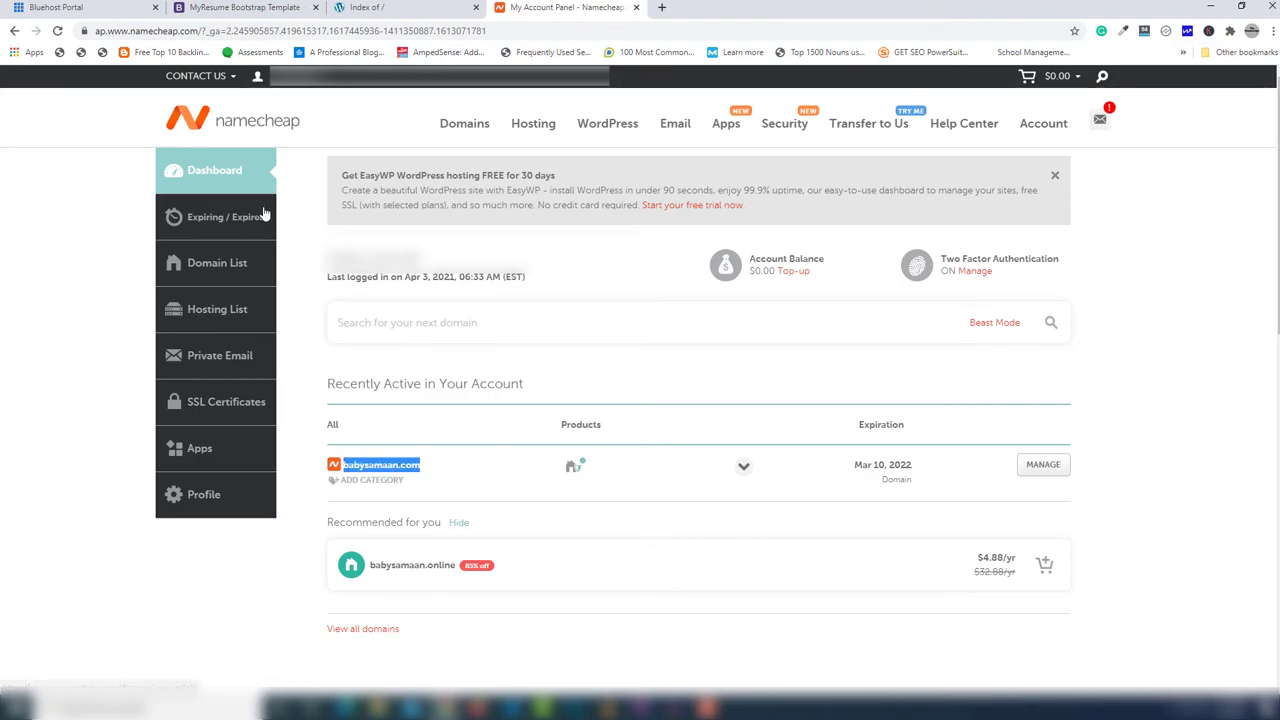
{"action": "left_click", "coordinate": [85, 8]}
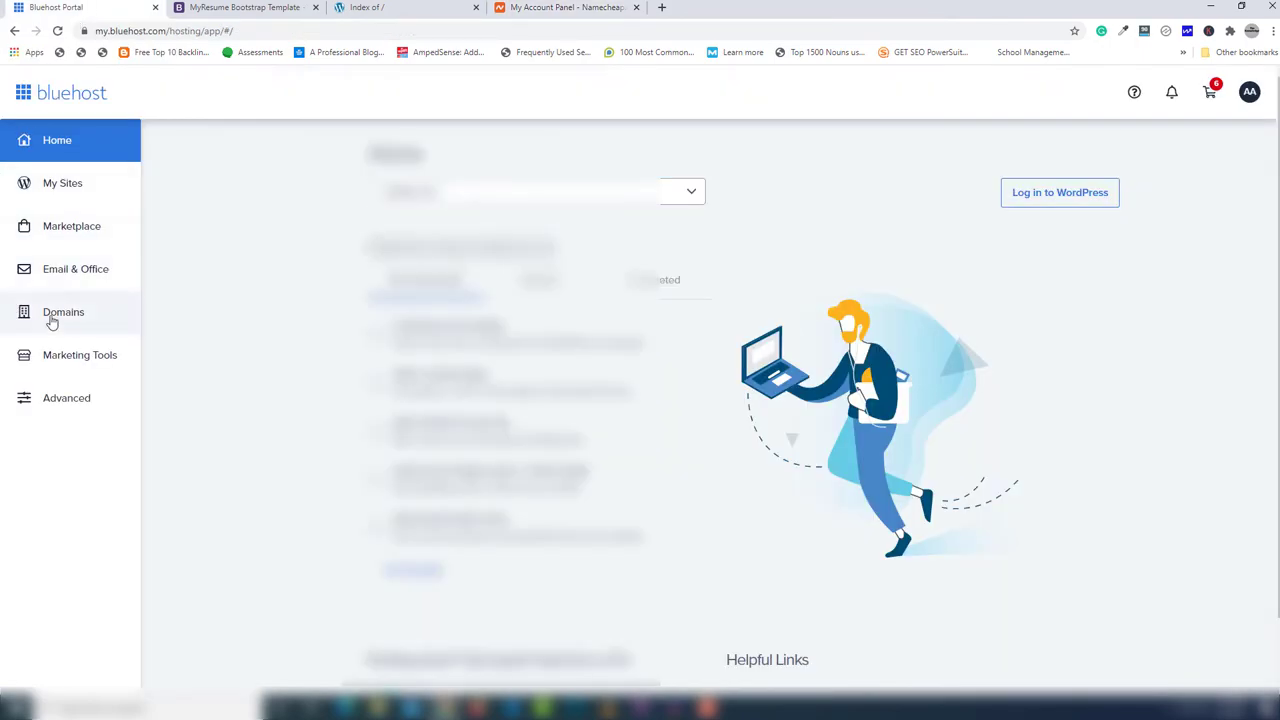
Step: Under Domains > Assign, pick 'Use a domain that is not already associated with your account'
{"action": "left_click", "coordinate": [52, 318]}
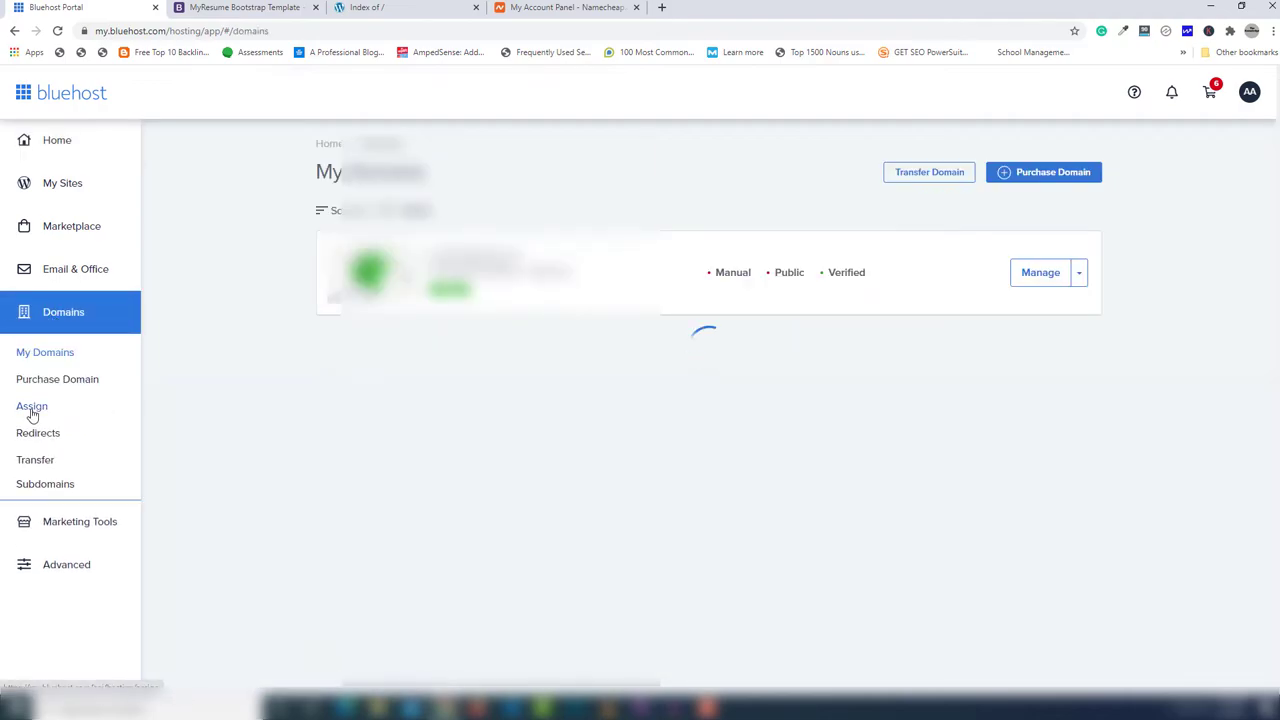
{"action": "left_click", "coordinate": [32, 408]}
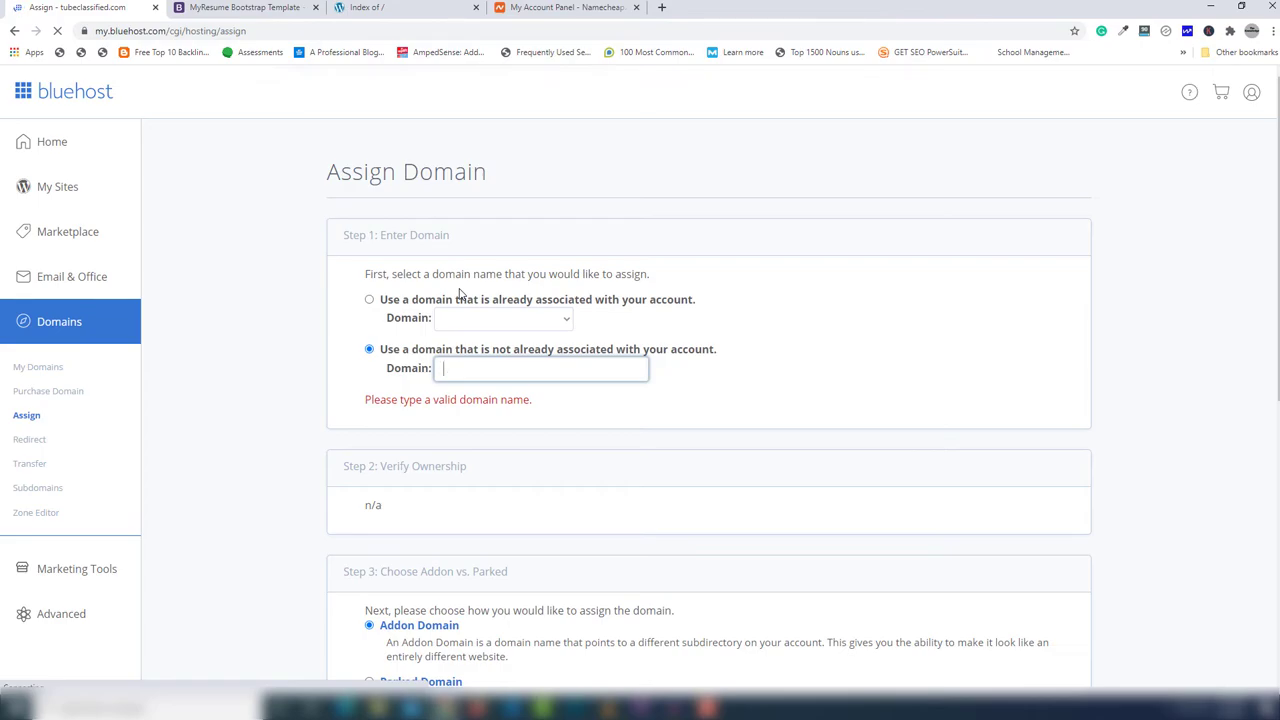
{"action": "left_click", "coordinate": [370, 300]}
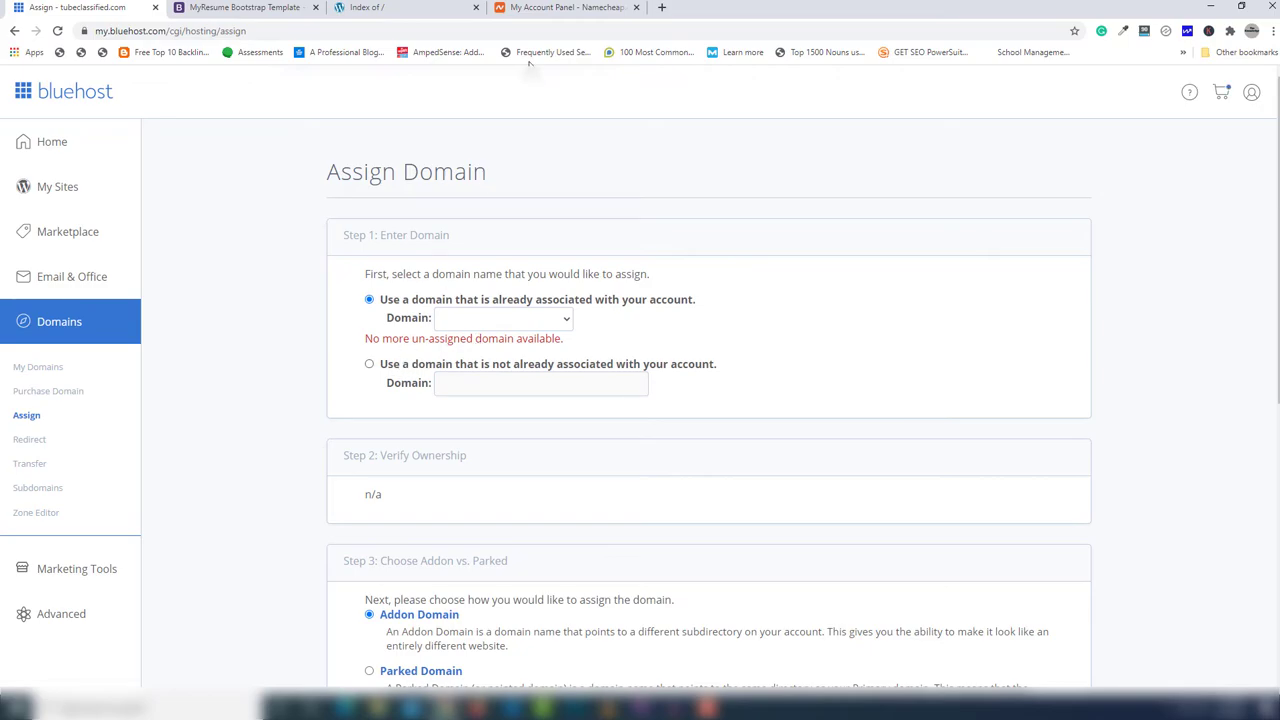
{"action": "left_click", "coordinate": [381, 368]}
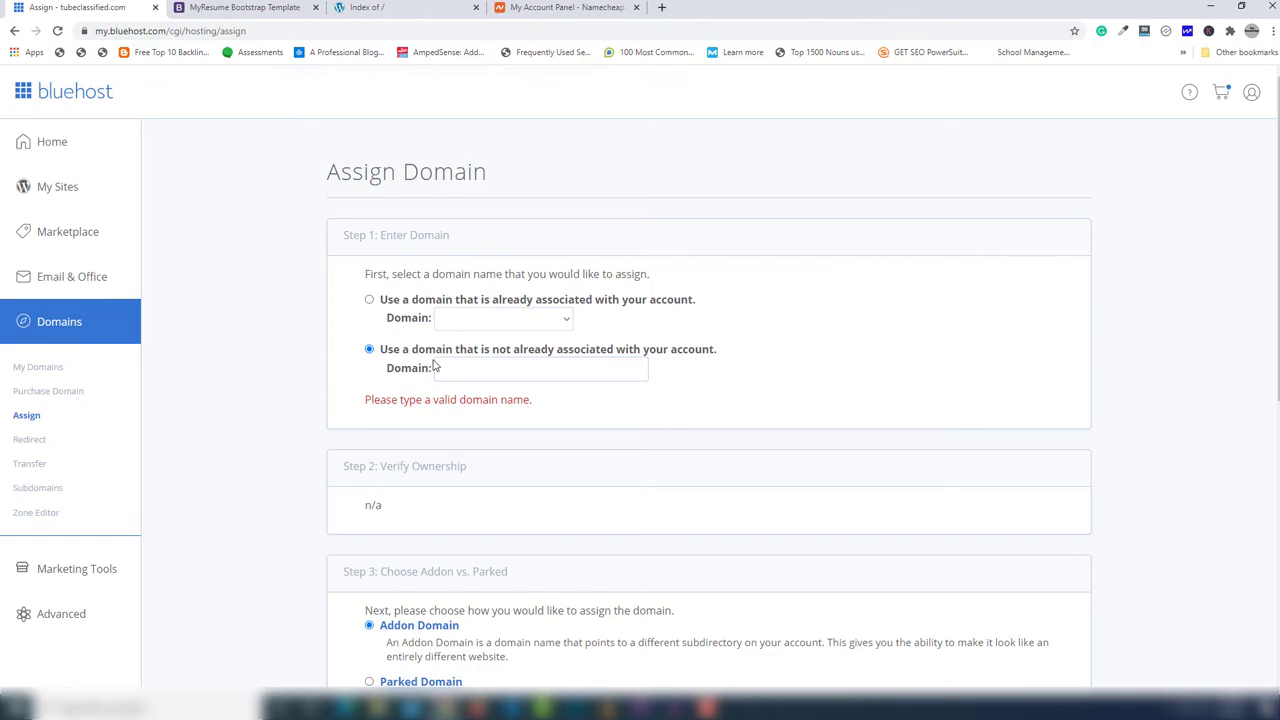
{"action": "left_click", "coordinate": [480, 367]}
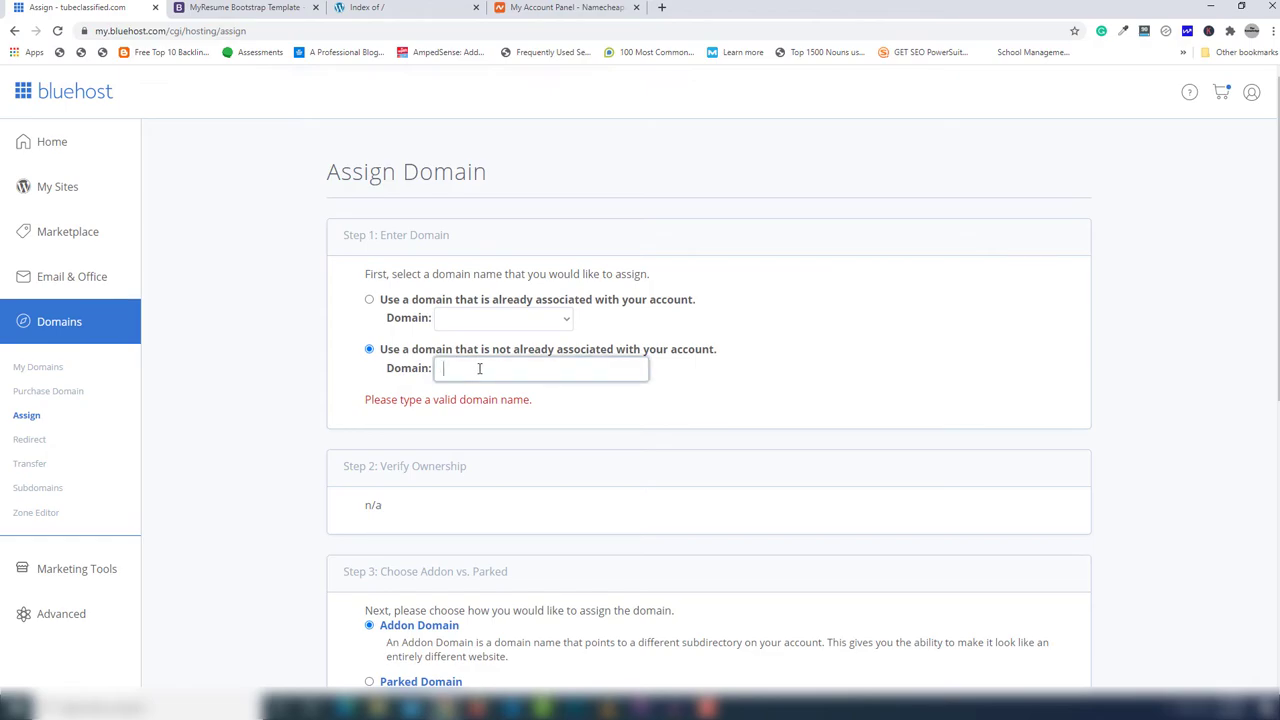
Step: Paste babysamaan.com into the Domain box, then try mystiedomain and tubeclassified as names
{"action": "key", "text": "ctrl+v"}
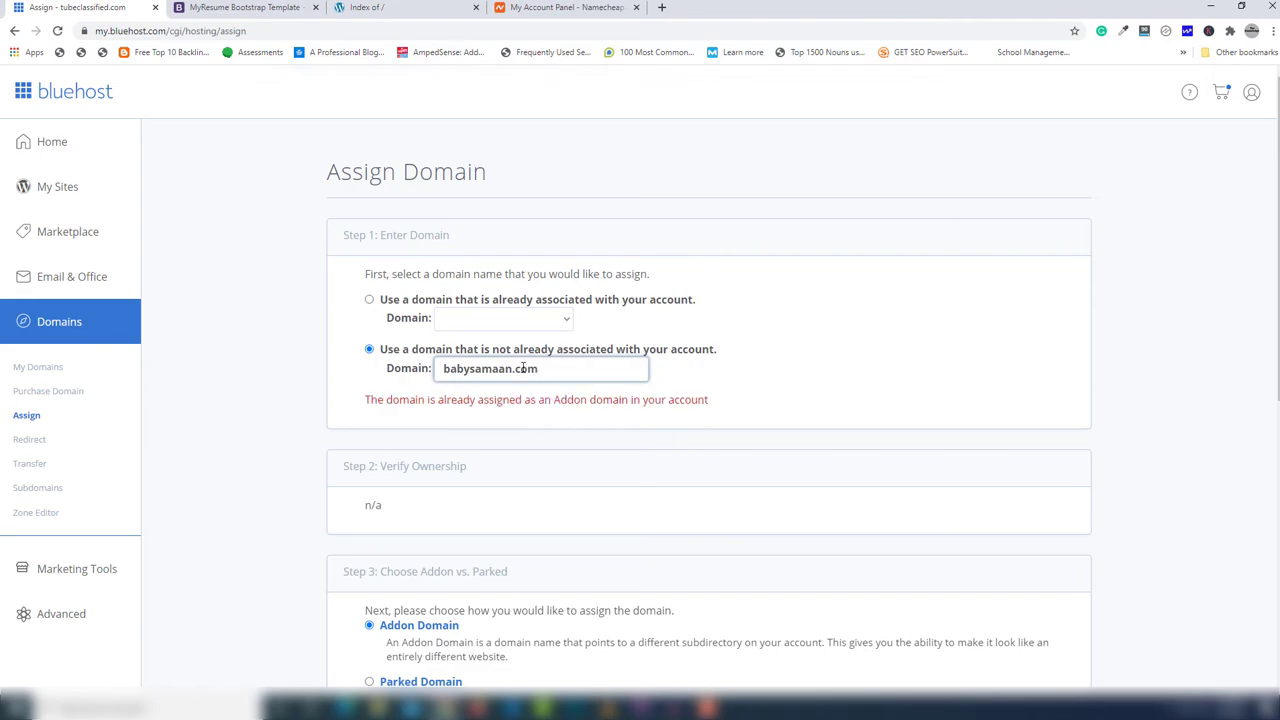
{"action": "left_click", "coordinate": [512, 369]}
{"action": "type", "text": "sss"}
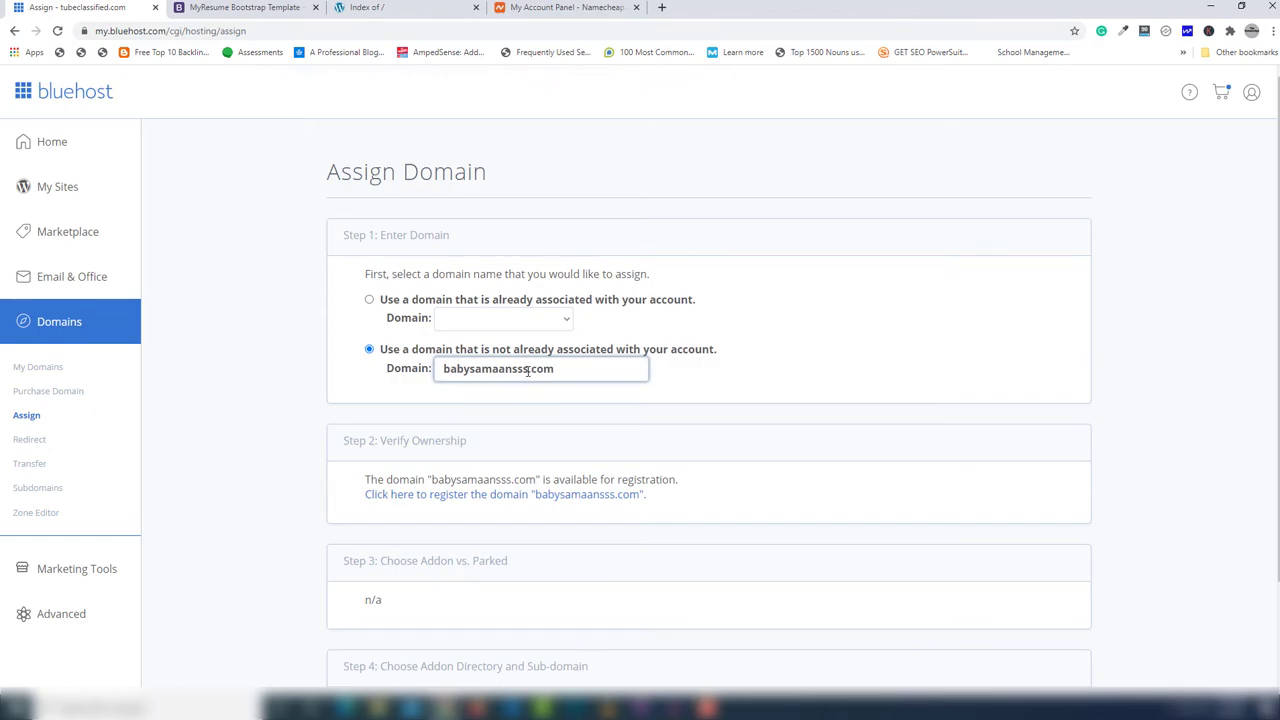
{"action": "left_click_drag", "start_coordinate": [528, 370], "coordinate": [390, 372]}
{"action": "type", "text": "mystiedoma"}
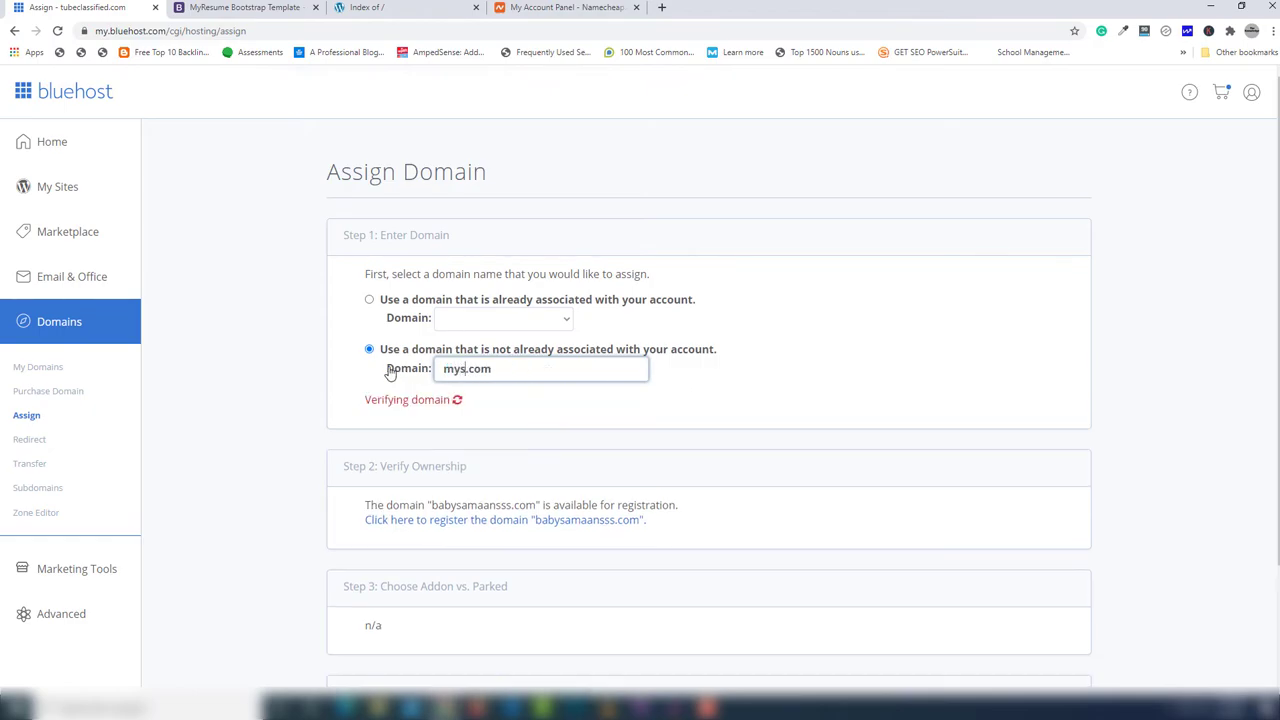
{"action": "type", "text": "in"}
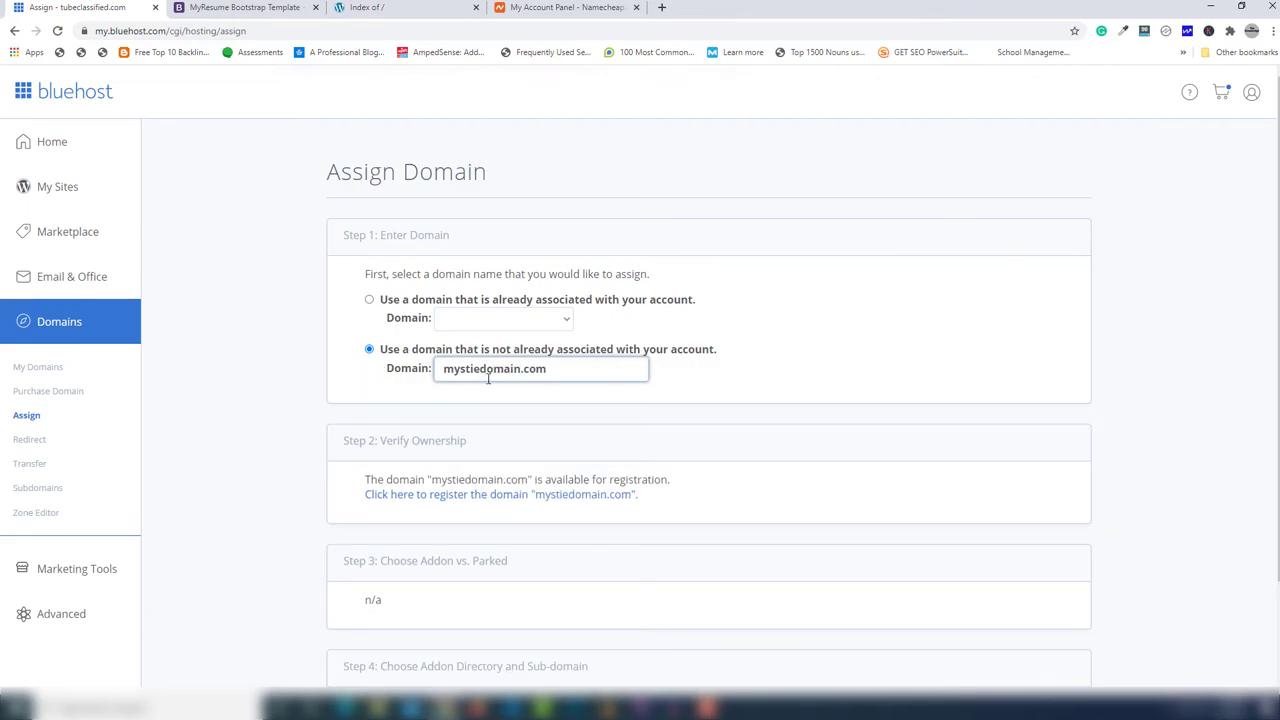
{"action": "left_click_drag", "start_coordinate": [521, 368], "coordinate": [420, 368]}
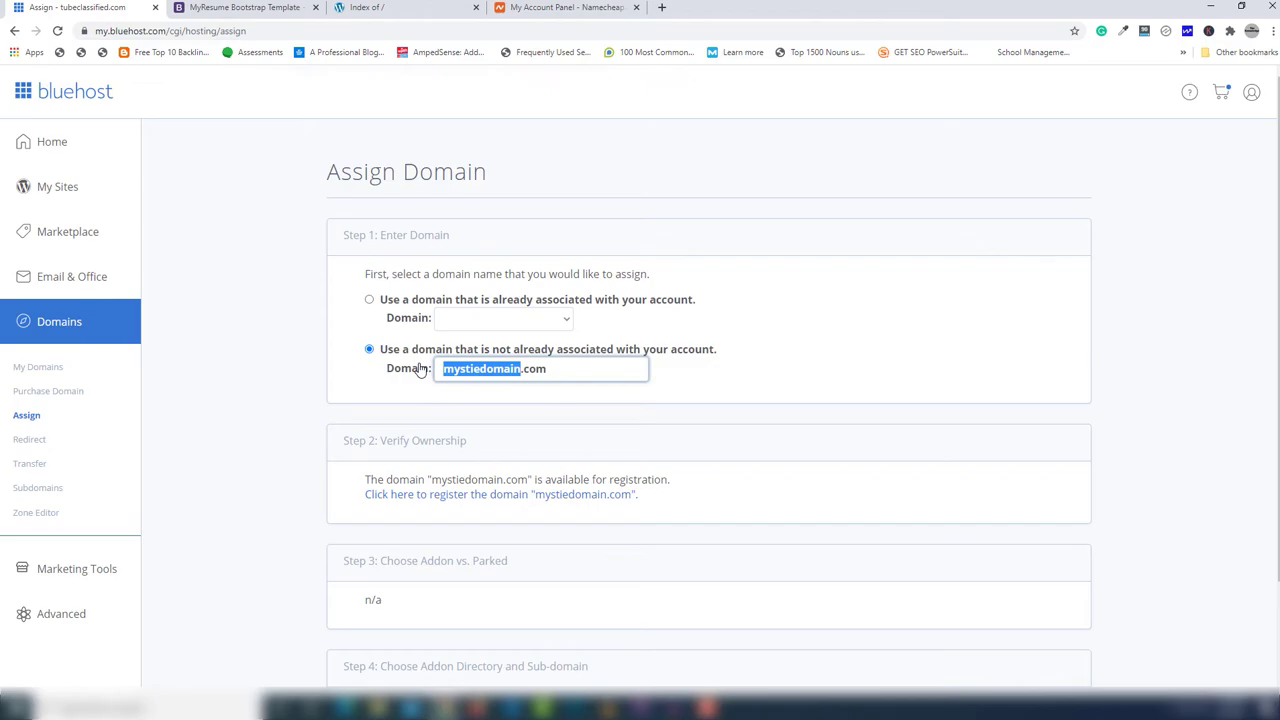
{"action": "type", "text": "tubeclassifie"}
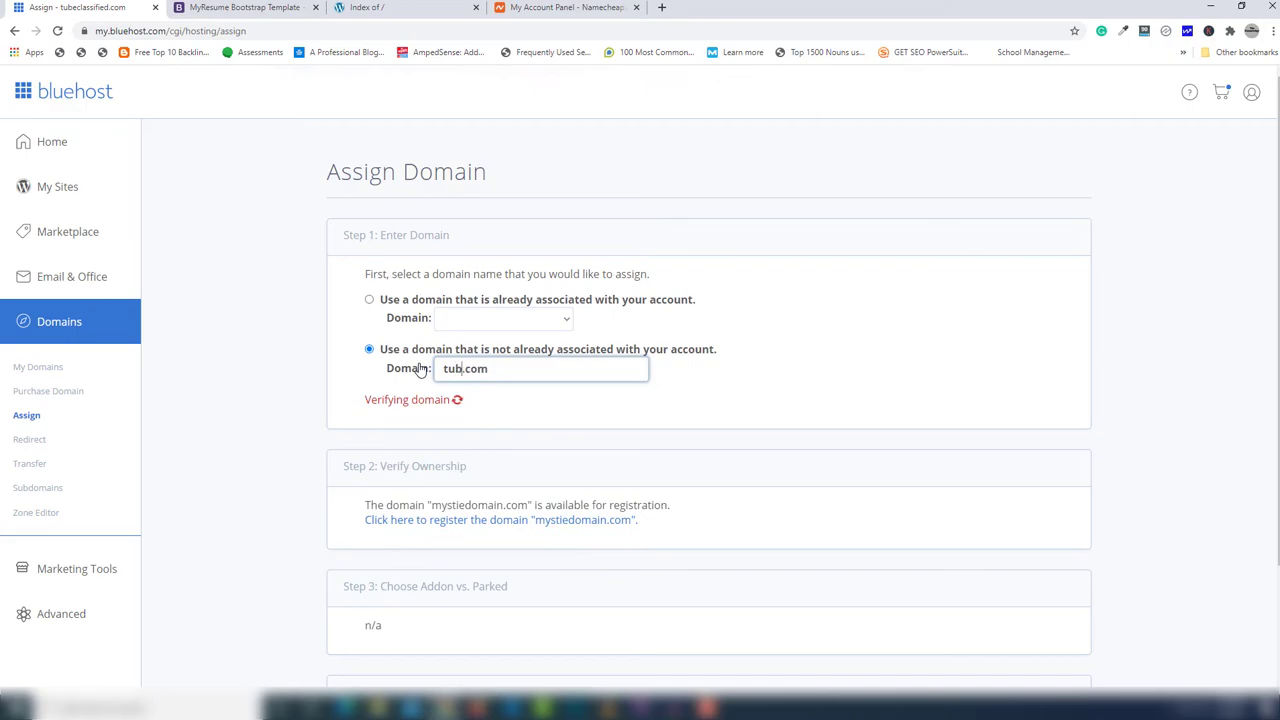
{"action": "type", "text": "d"}
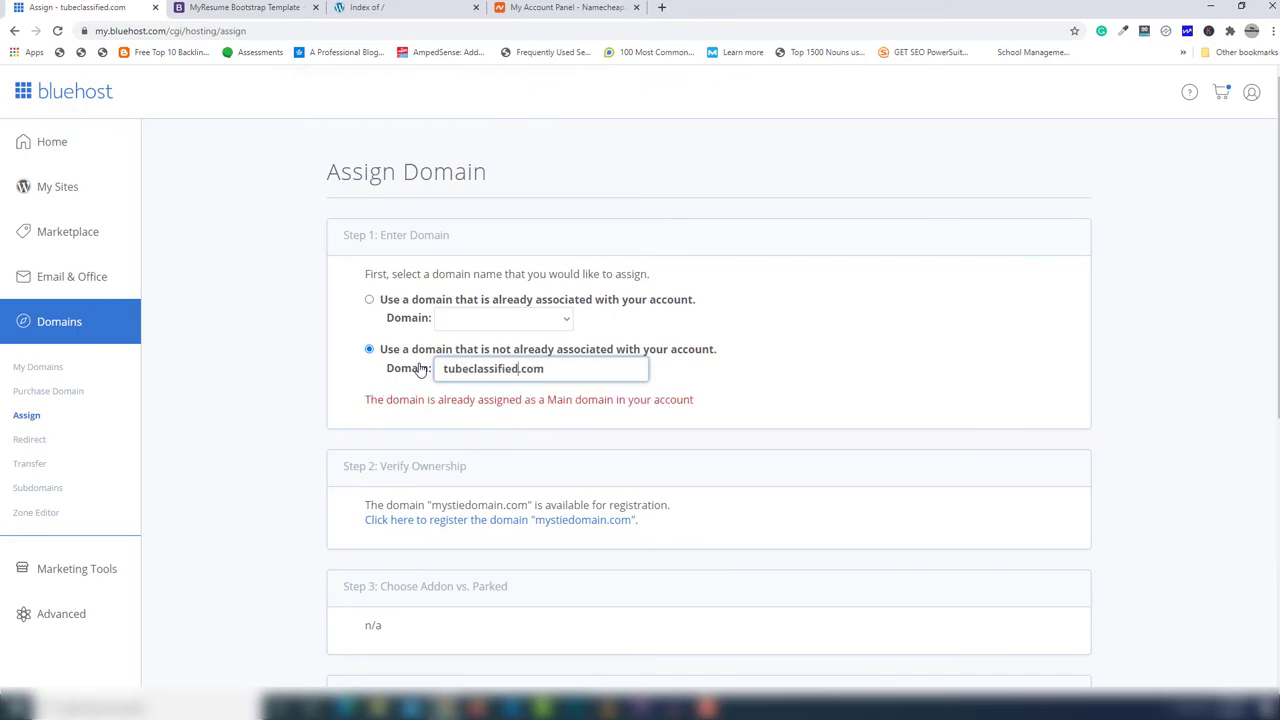
Step: Copy tubeclassified.com into a new tab to check it, then return to Bluehost
{"action": "left_click_drag", "start_coordinate": [518, 369], "coordinate": [435, 370]}
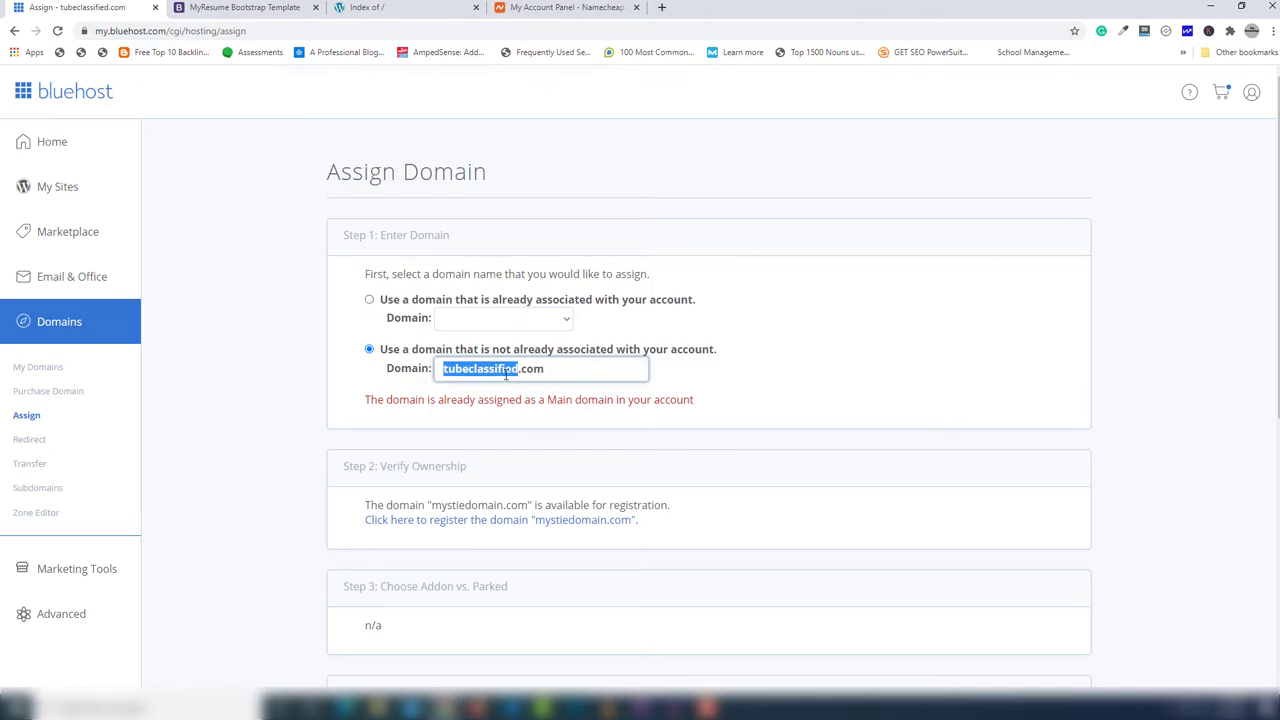
{"action": "left_click", "coordinate": [565, 369]}
{"action": "left_click_drag", "start_coordinate": [565, 369], "coordinate": [367, 367]}
{"action": "key", "text": "ctrl+c"}
{"action": "left_click", "coordinate": [662, 7]}
{"action": "key", "text": "ctrl+v"}
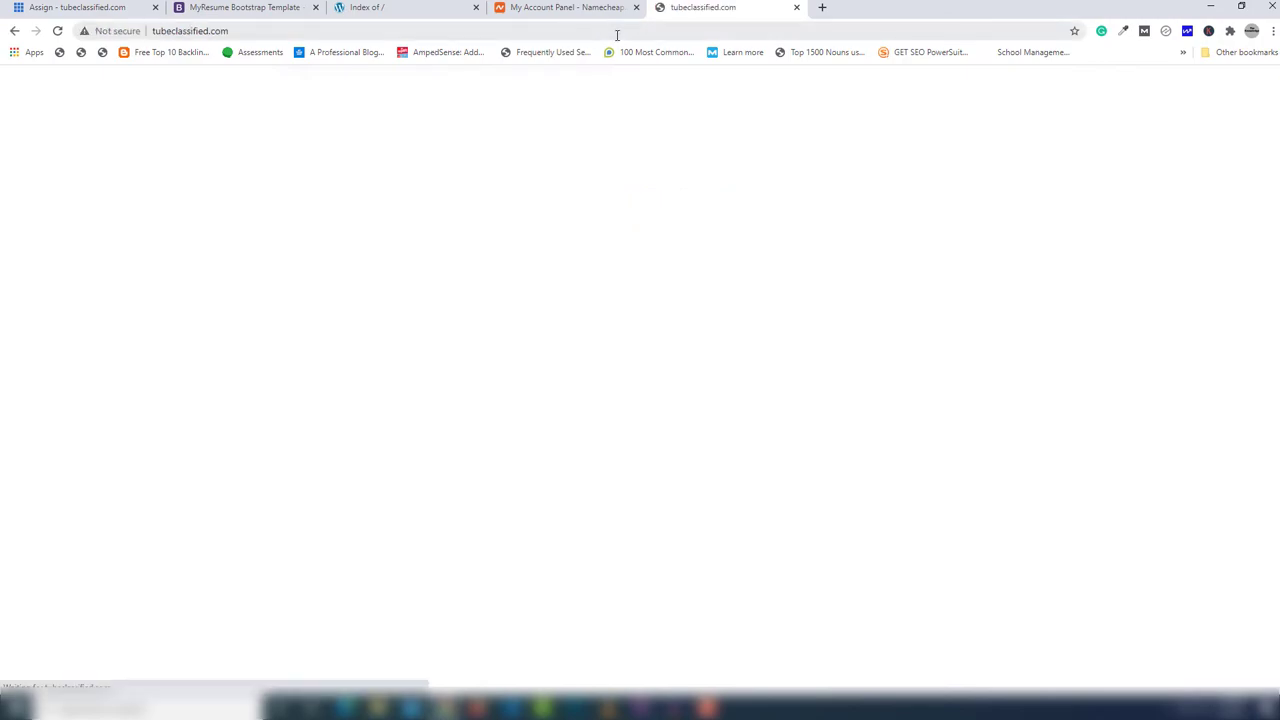
{"action": "left_click", "coordinate": [560, 8]}
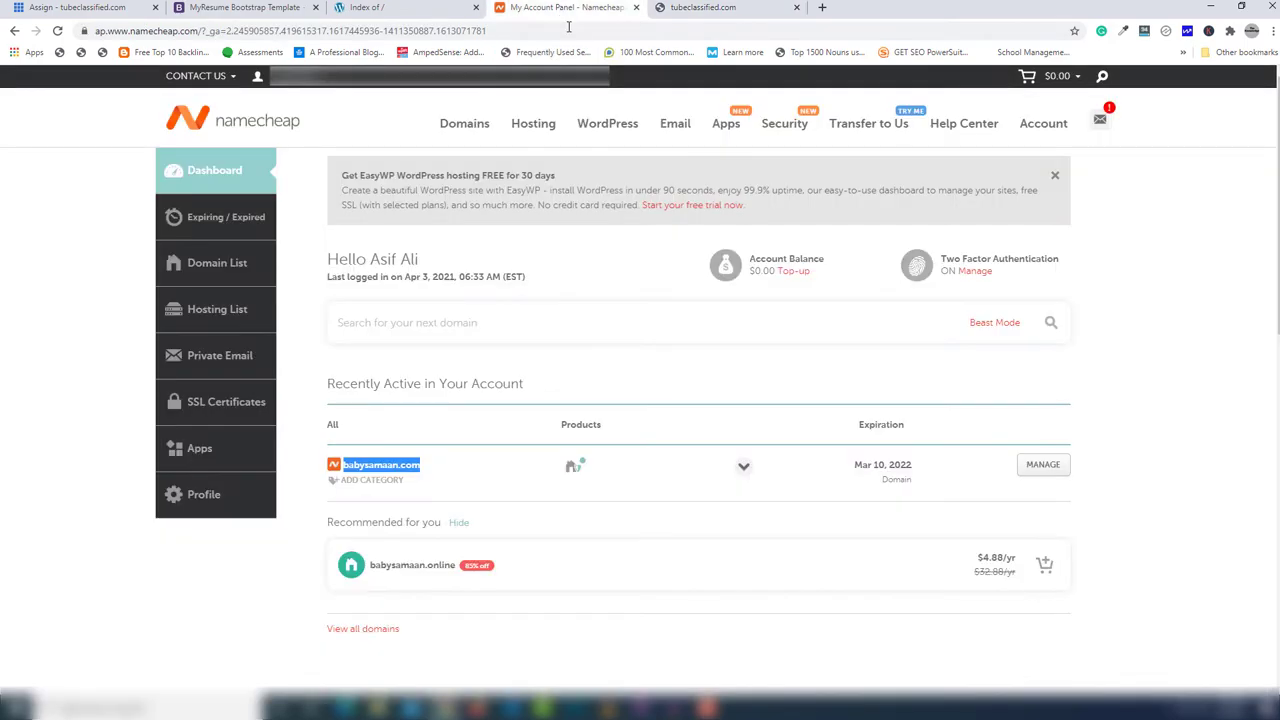
{"action": "left_click", "coordinate": [415, 7]}
{"action": "left_click", "coordinate": [260, 6]}
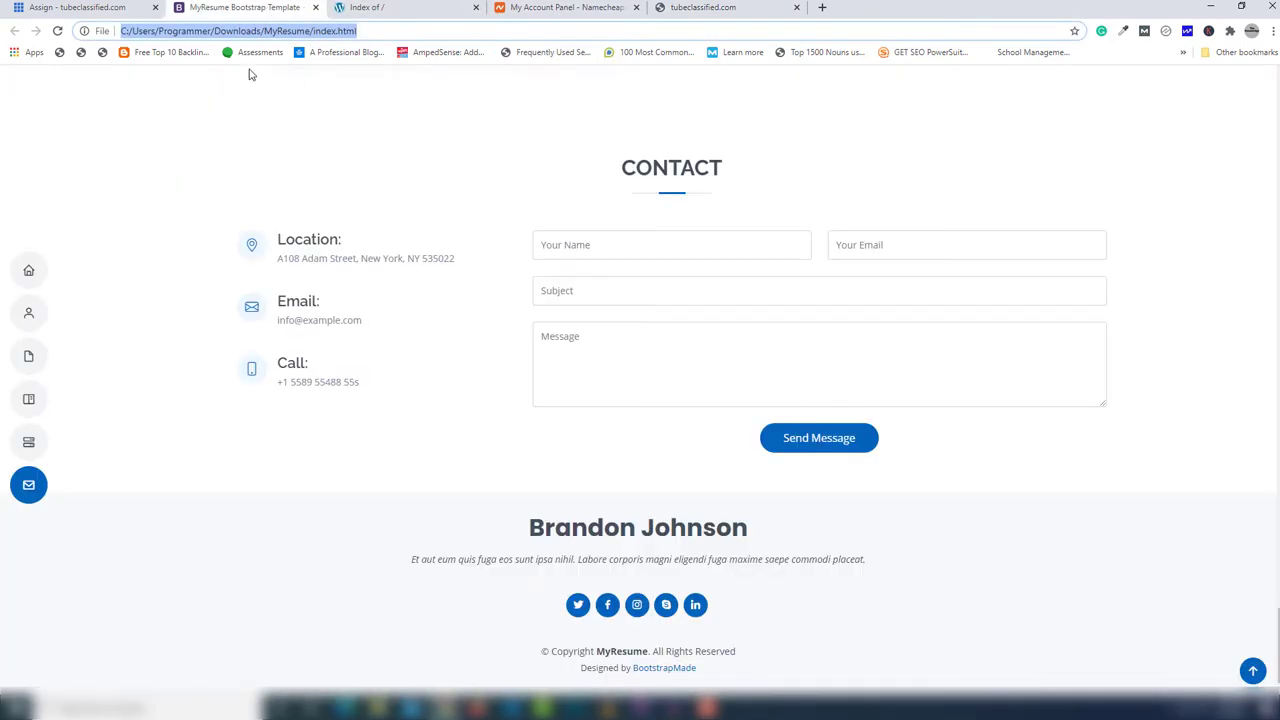
{"action": "key", "text": "ctrl+1"}
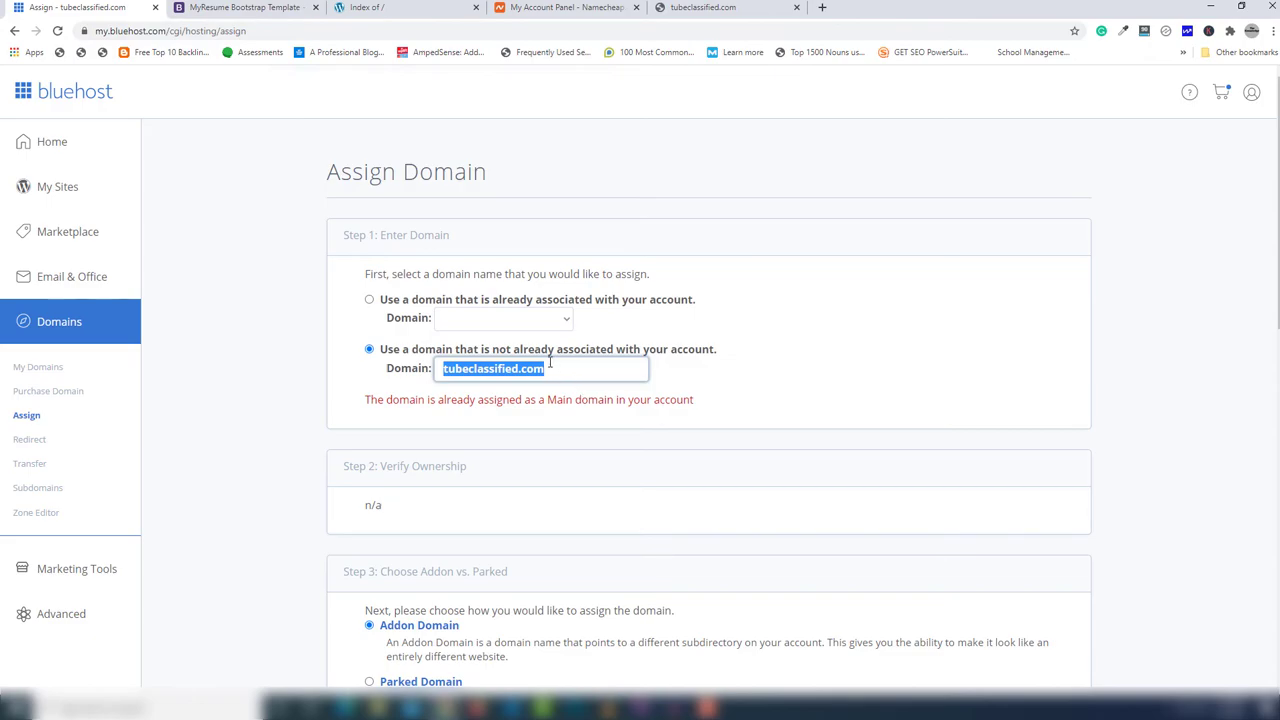
Step: Enter mysites.com as the domain to assign
{"action": "type", "text": "mysite"}
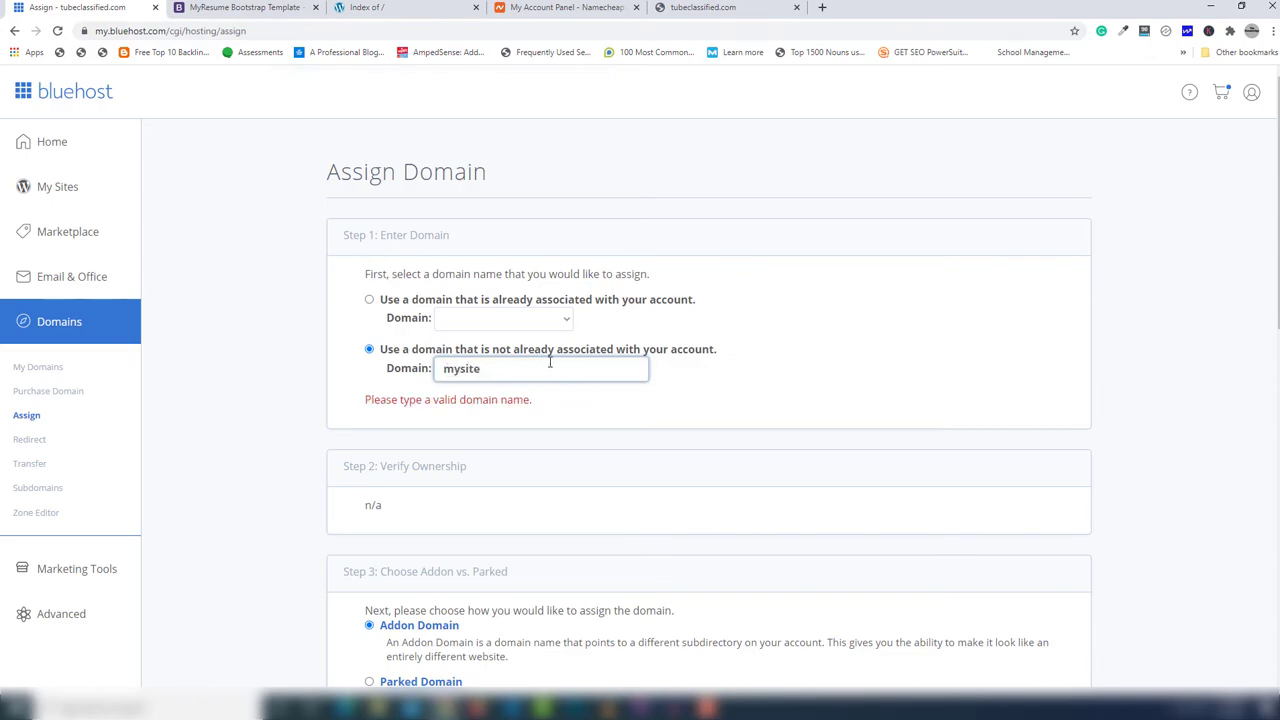
{"action": "type", "text": ".com"}
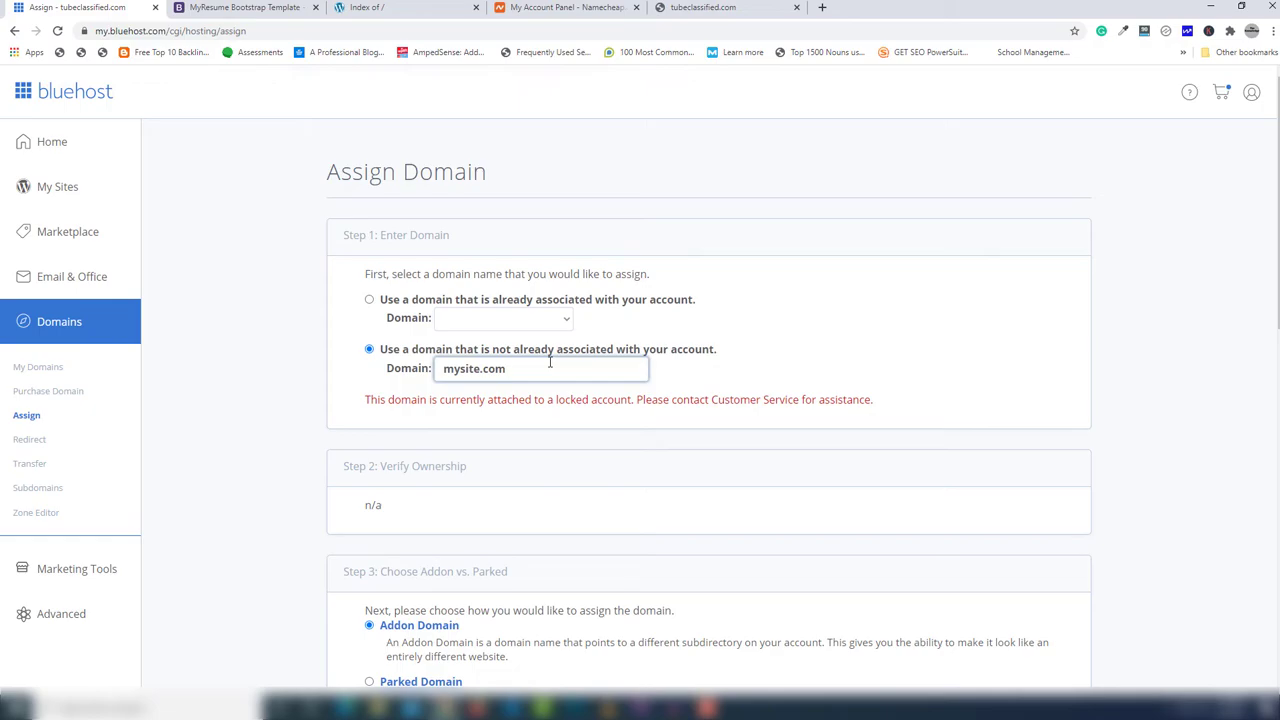
{"action": "key", "text": "Left"}
{"action": "key", "text": "Left"}
{"action": "key", "text": "Left"}
{"action": "key", "text": "Left"}
{"action": "type", "text": "s"}
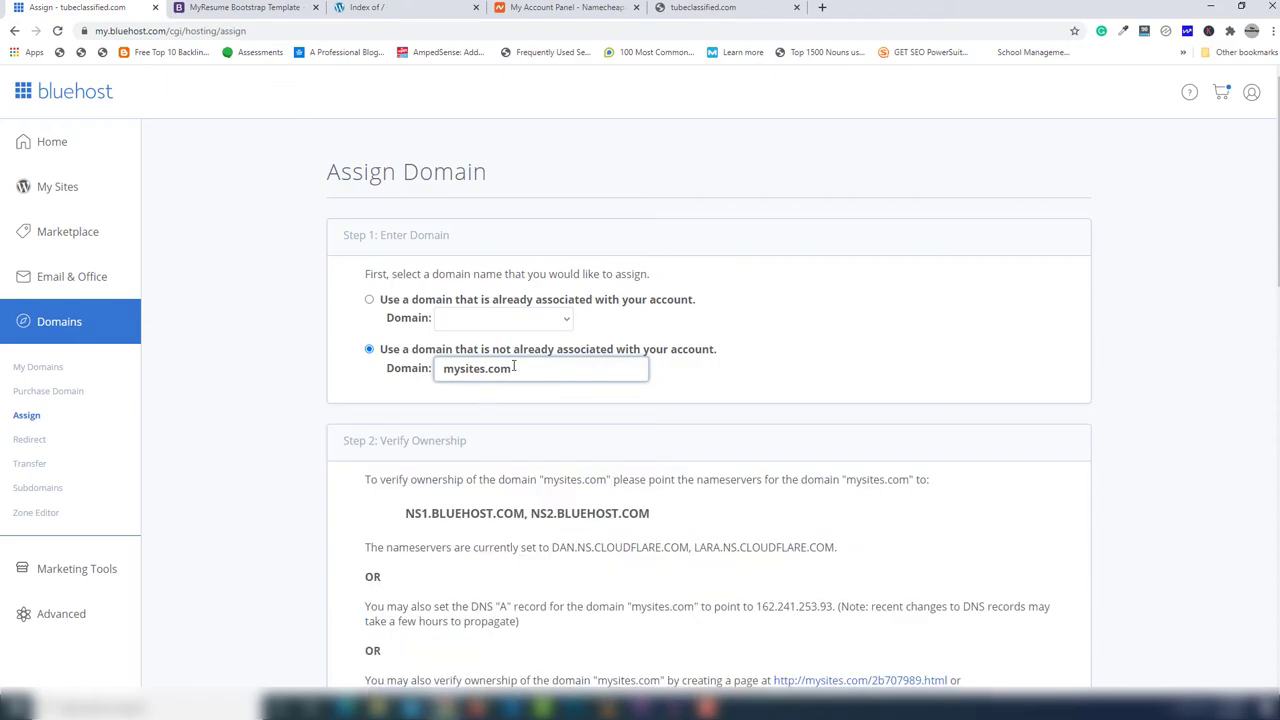
Step: Copy NS1.BLUEHOST.COM from Bluehost's ownership verification nameserver instructions
{"action": "left_click_drag", "start_coordinate": [514, 367], "coordinate": [409, 375]}
{"action": "left_click_drag", "start_coordinate": [404, 516], "coordinate": [659, 522]}
{"action": "left_click_drag", "start_coordinate": [524, 514], "coordinate": [403, 518]}
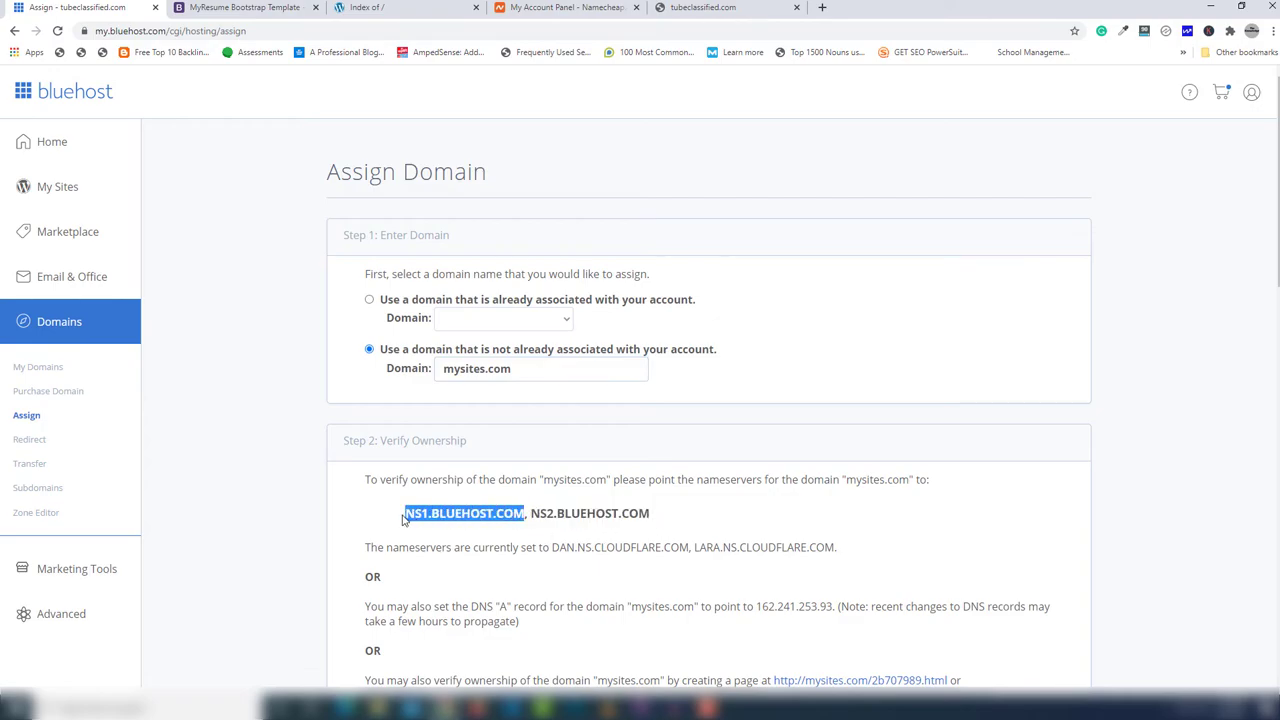
{"action": "left_click", "coordinate": [567, 8]}
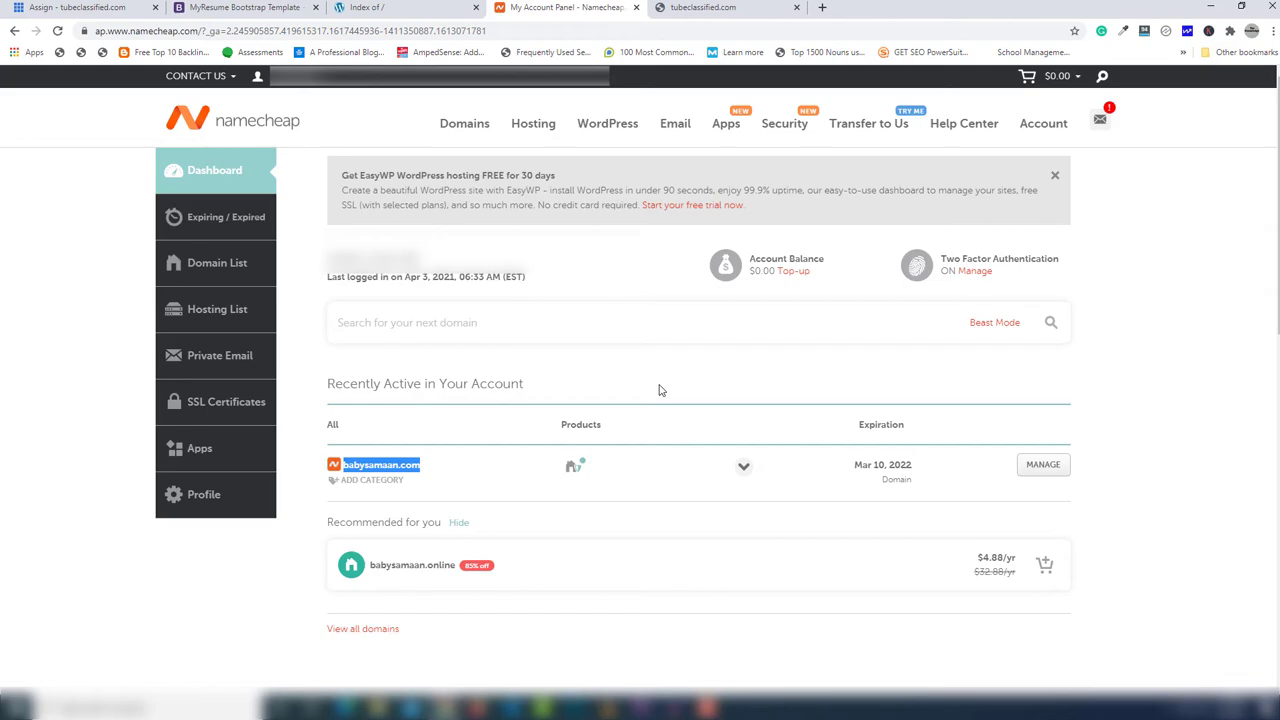
Step: Open babysamaan.com's settings and paste NS1.BLUEHOST.COM into a new nameserver entry
{"action": "left_click", "coordinate": [1045, 466]}
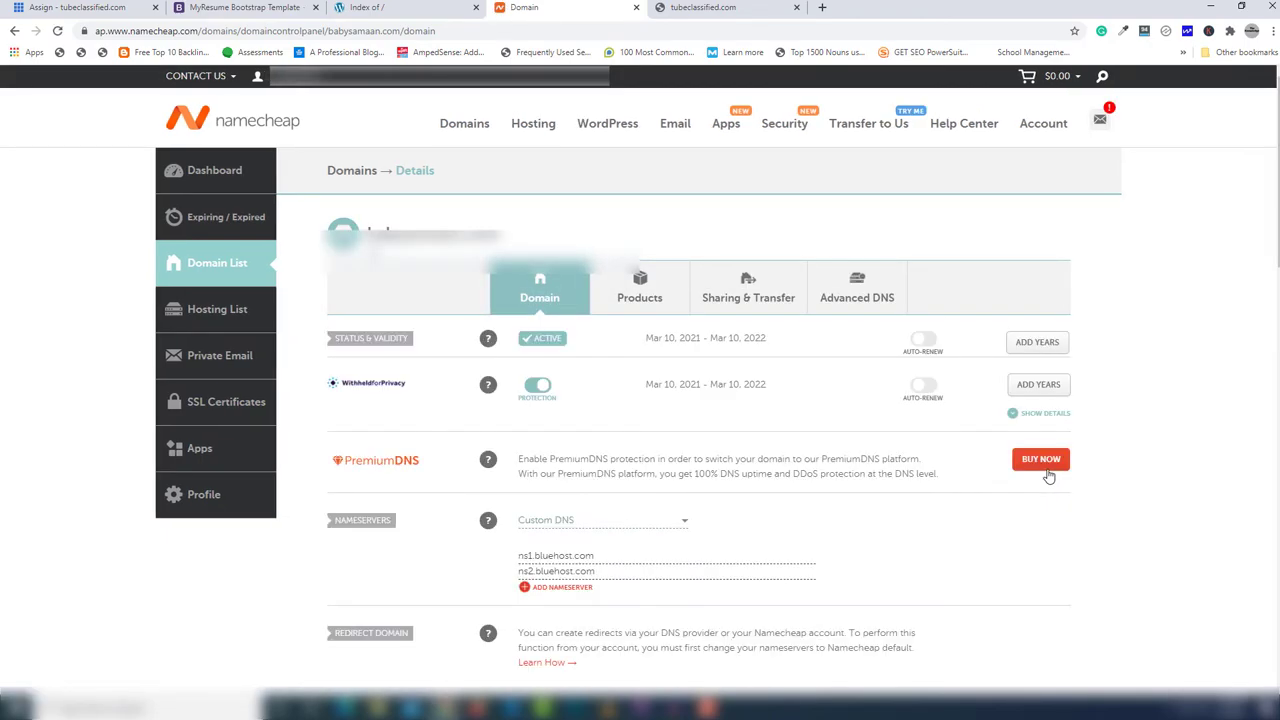
{"action": "left_click", "coordinate": [568, 588]}
{"action": "triple_click", "coordinate": [563, 557]}
{"action": "left_click_drag", "start_coordinate": [598, 571], "coordinate": [515, 578]}
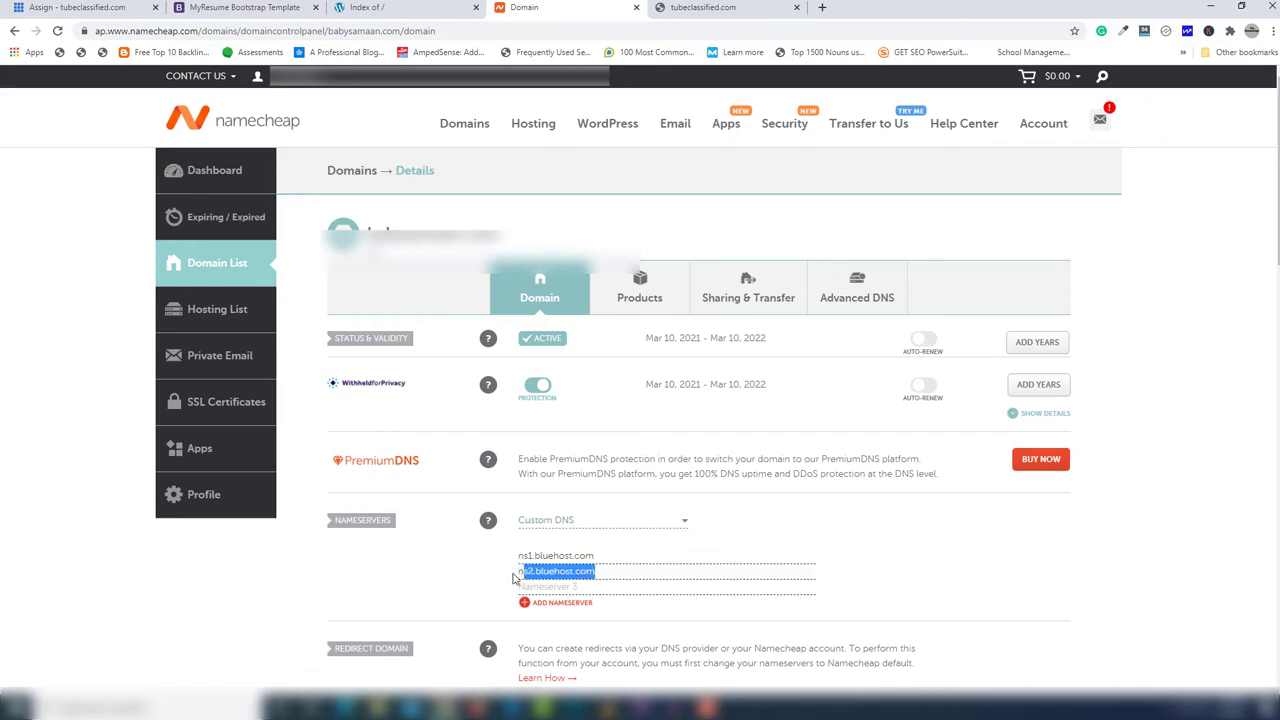
{"action": "left_click", "coordinate": [570, 588]}
{"action": "key", "text": "ctrl+v"}
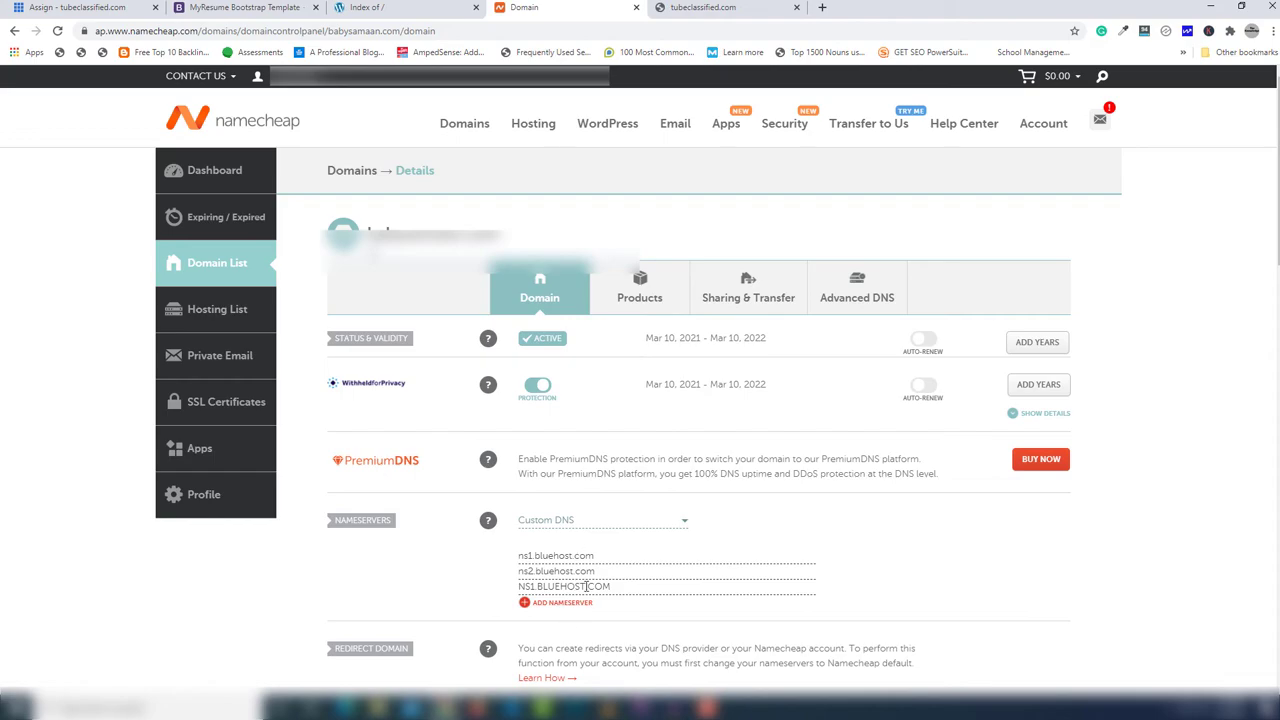
{"action": "left_click_drag", "start_coordinate": [606, 586], "coordinate": [510, 590]}
{"action": "key", "text": "ctrl+c"}
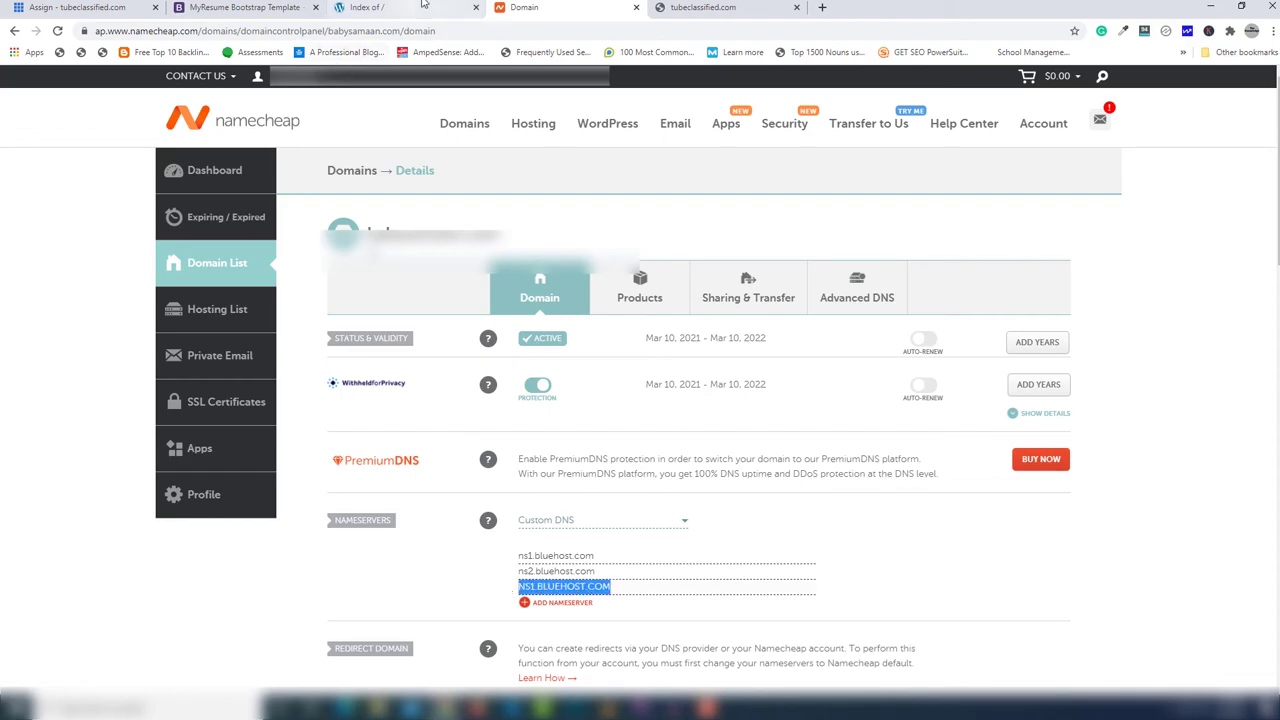
Step: Save the nameservers as Namecheap BasicDNS, then switch back to Custom DNS
{"action": "left_click", "coordinate": [677, 519]}
{"action": "left_click", "coordinate": [657, 537]}
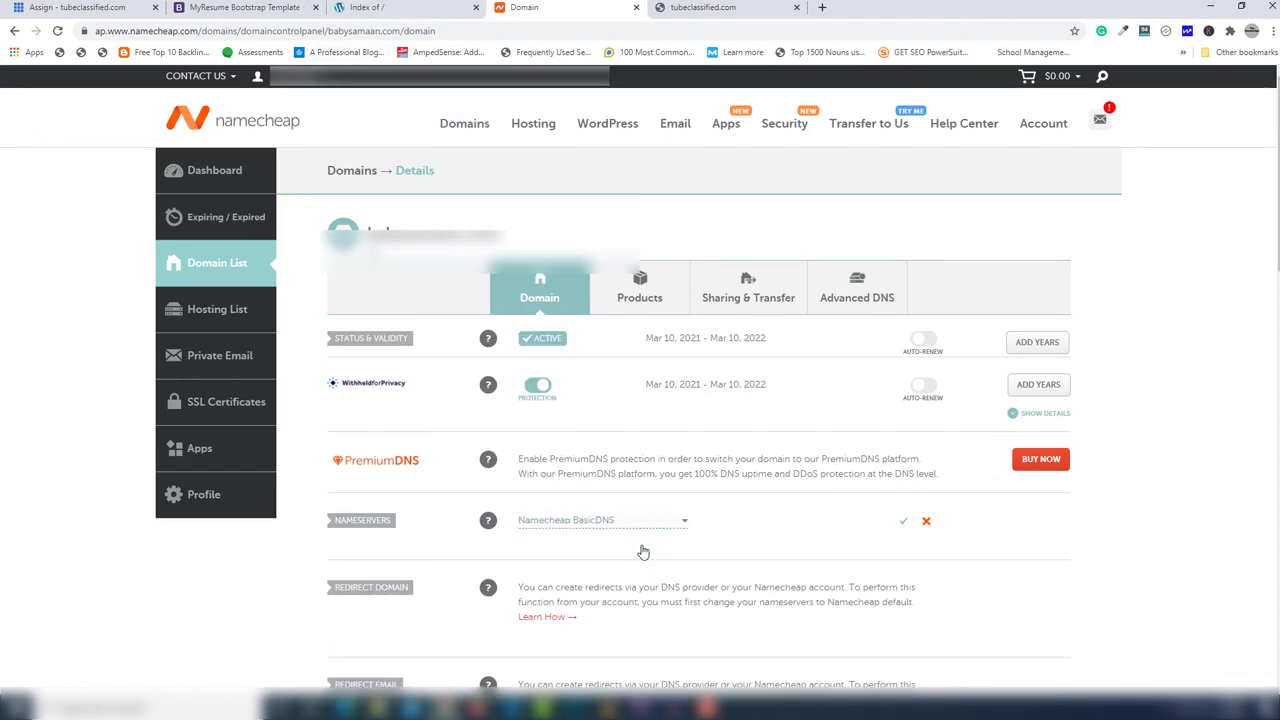
{"action": "left_click", "coordinate": [903, 521]}
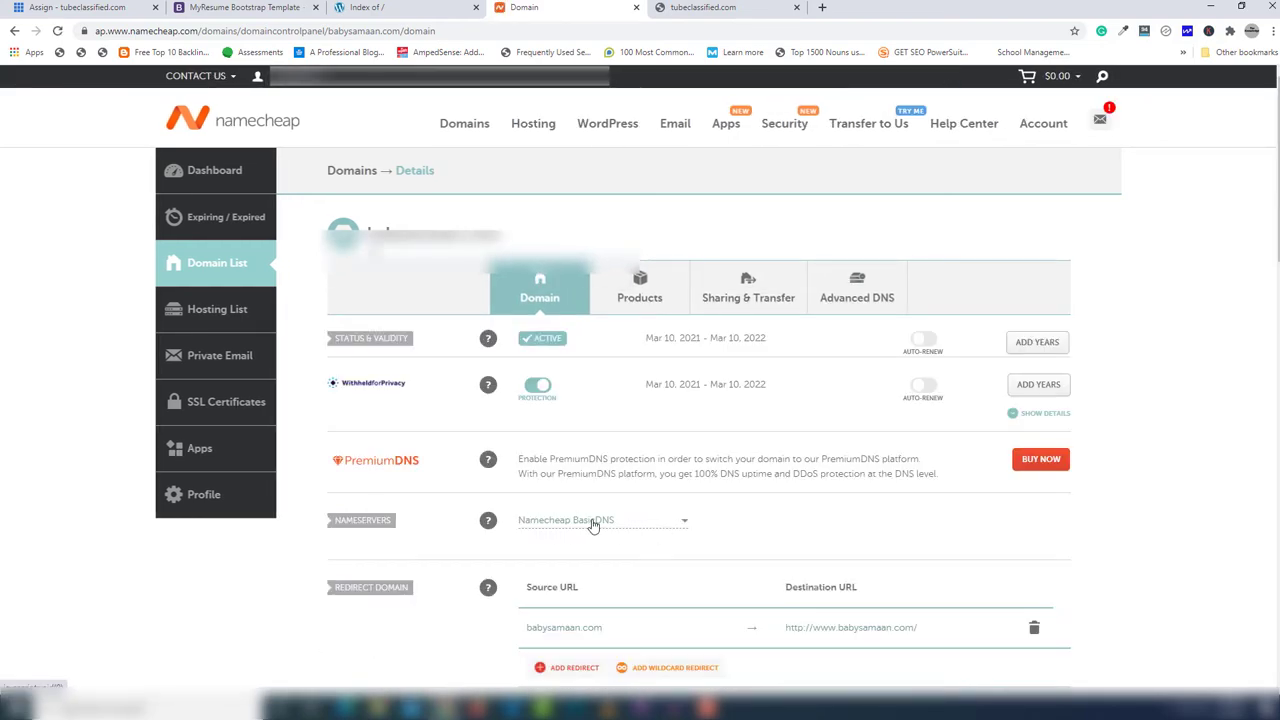
{"action": "left_click", "coordinate": [685, 521]}
{"action": "left_click", "coordinate": [591, 588]}
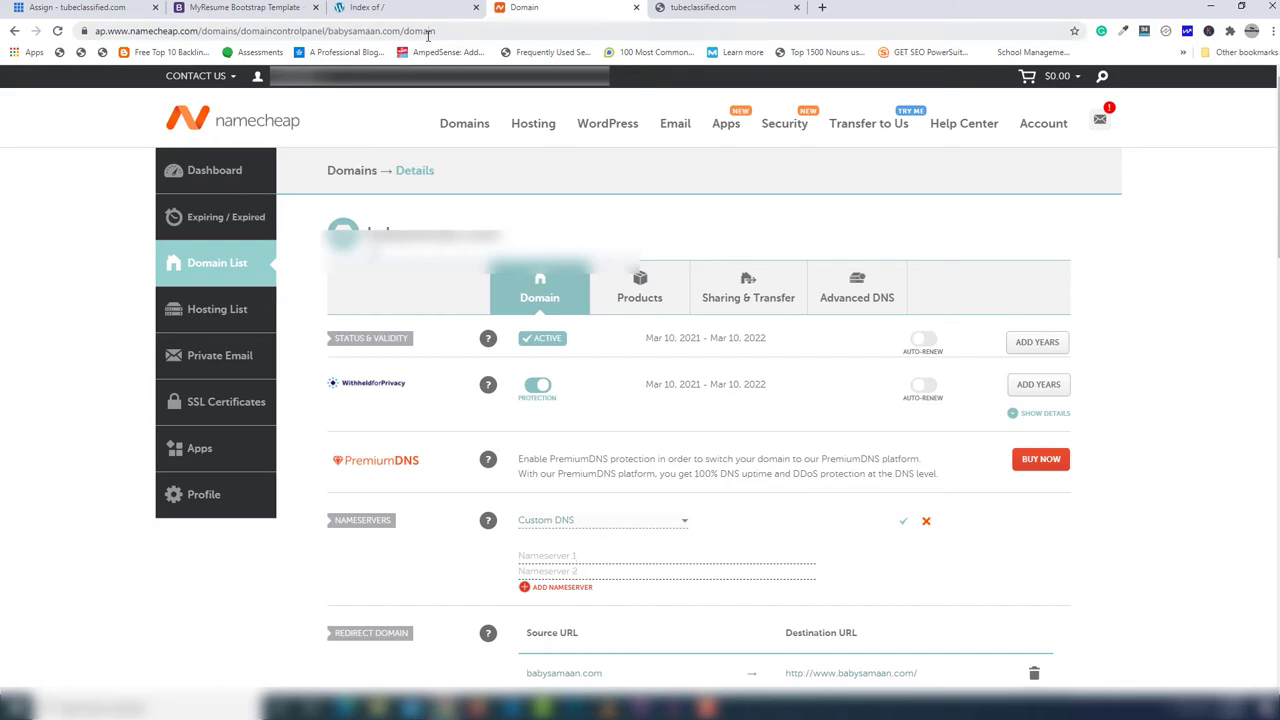
Step: Enter NS1.BLUEHOST.COM and NS2.BLUEHOST.COM as custom nameservers and save them
{"action": "left_click", "coordinate": [133, 8]}
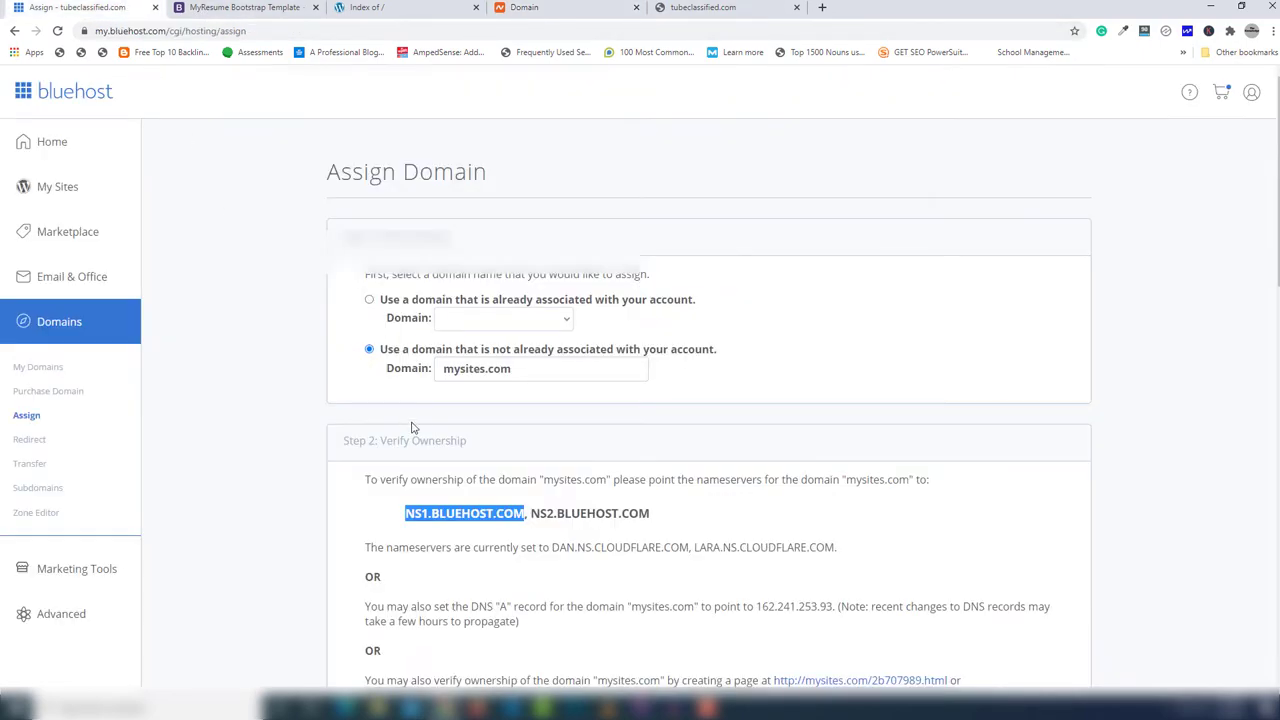
{"action": "left_click", "coordinate": [560, 8]}
{"action": "key", "text": "ctrl+v"}
{"action": "left_click", "coordinate": [120, 8]}
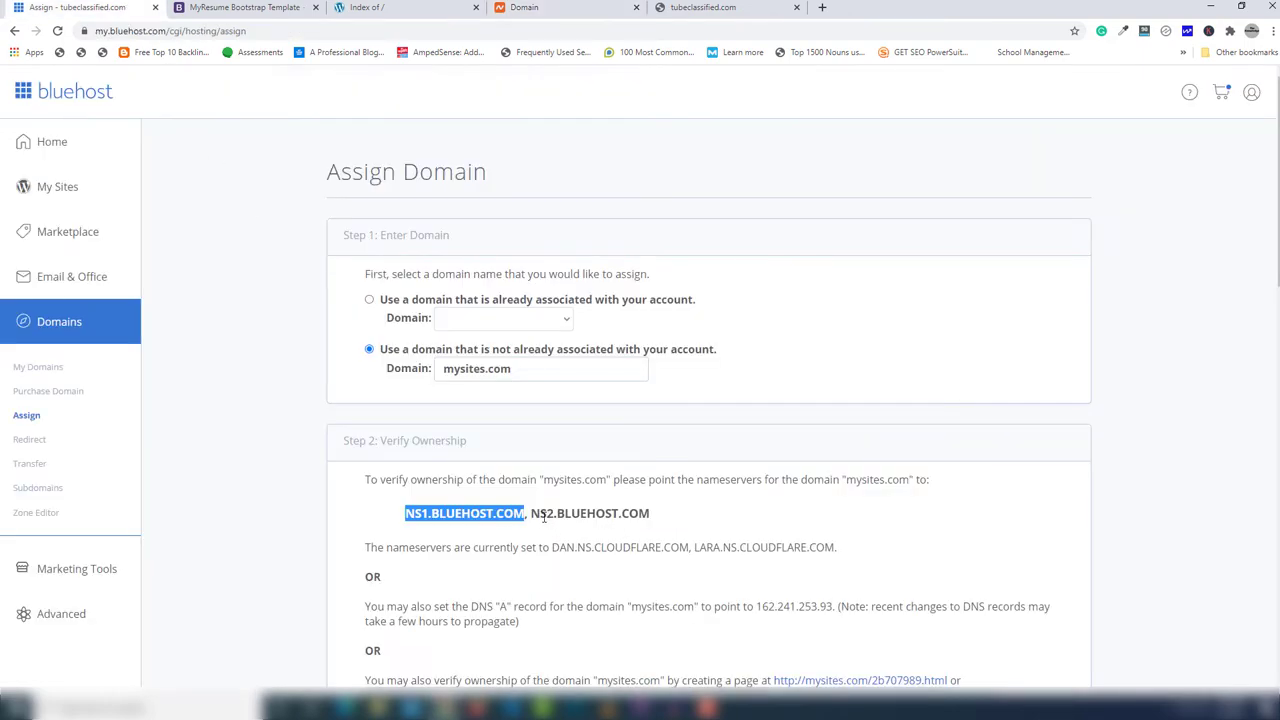
{"action": "left_click_drag", "start_coordinate": [531, 513], "coordinate": [652, 514]}
{"action": "key", "text": "ctrl+c"}
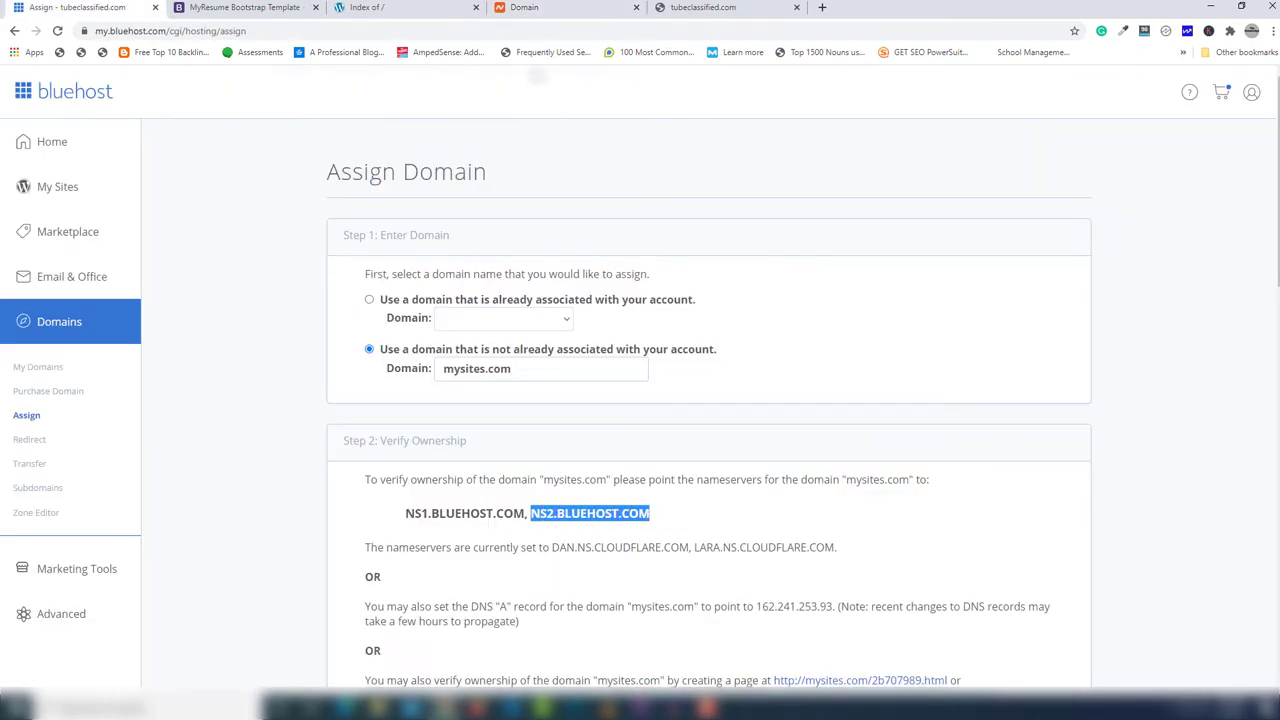
{"action": "left_click", "coordinate": [565, 10]}
{"action": "left_click", "coordinate": [601, 566]}
{"action": "key", "text": "ctrl+v"}
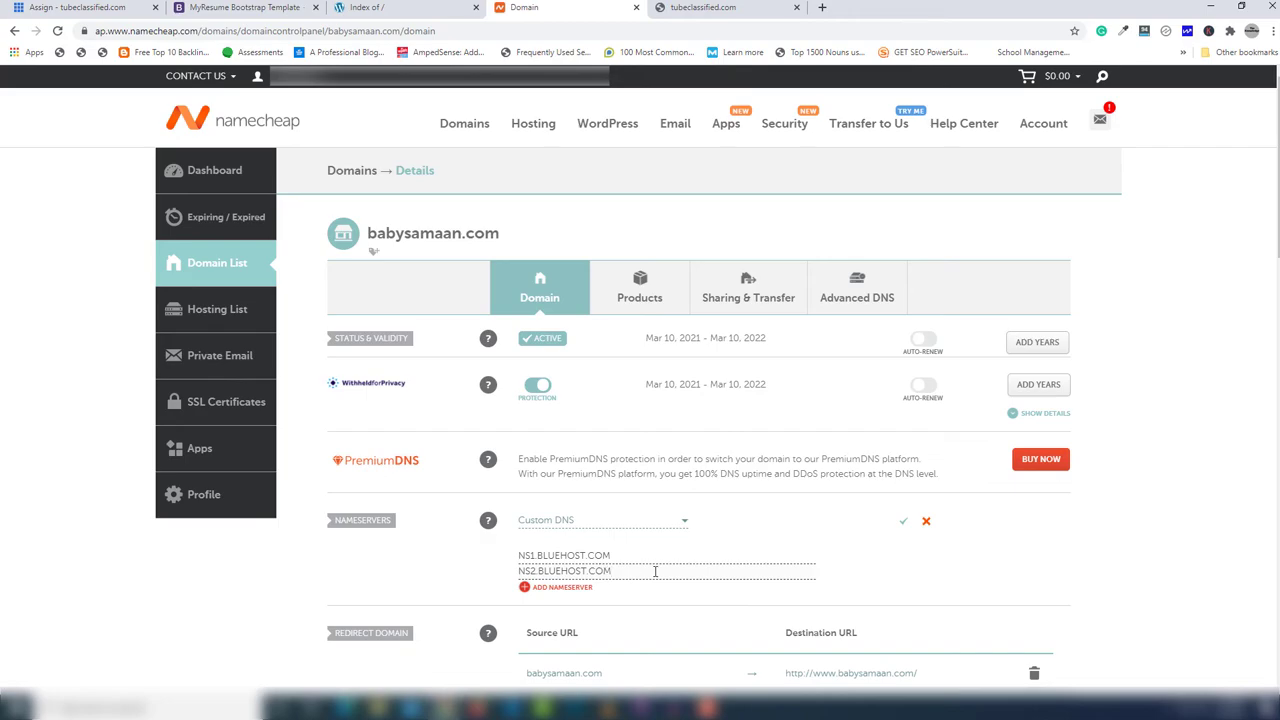
{"action": "left_click", "coordinate": [903, 521]}
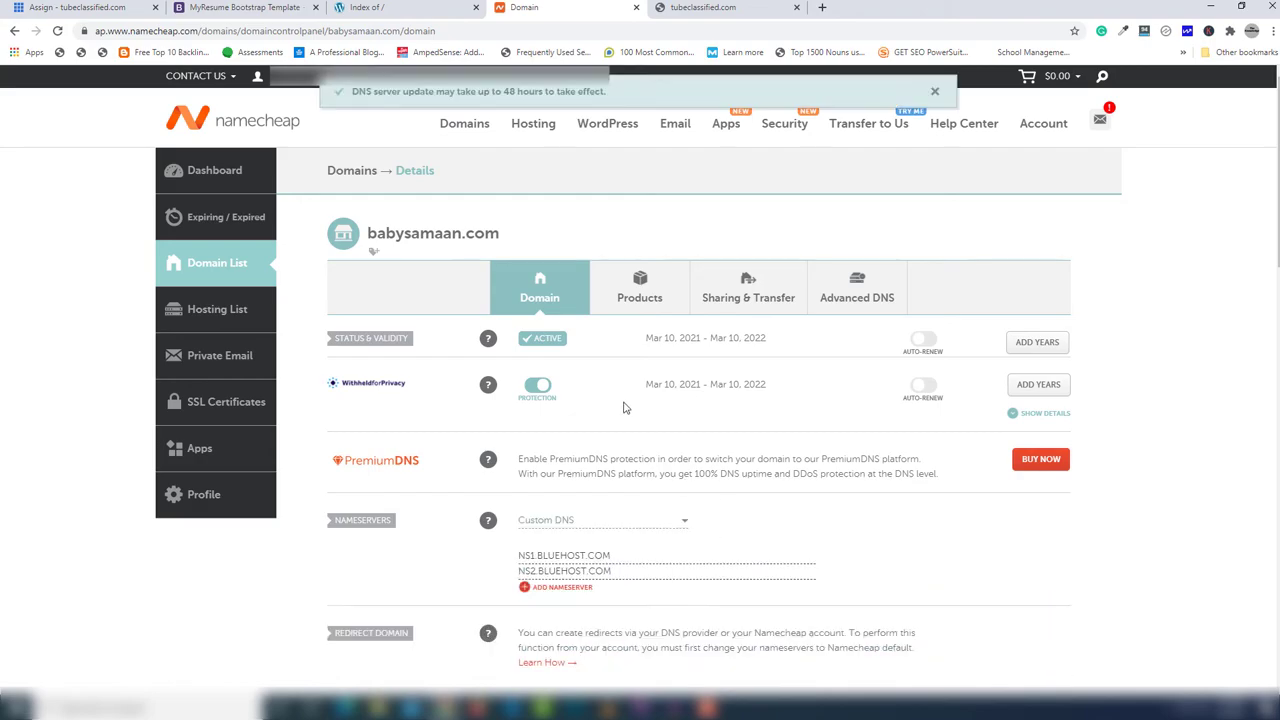
{"action": "left_click", "coordinate": [44, 6]}
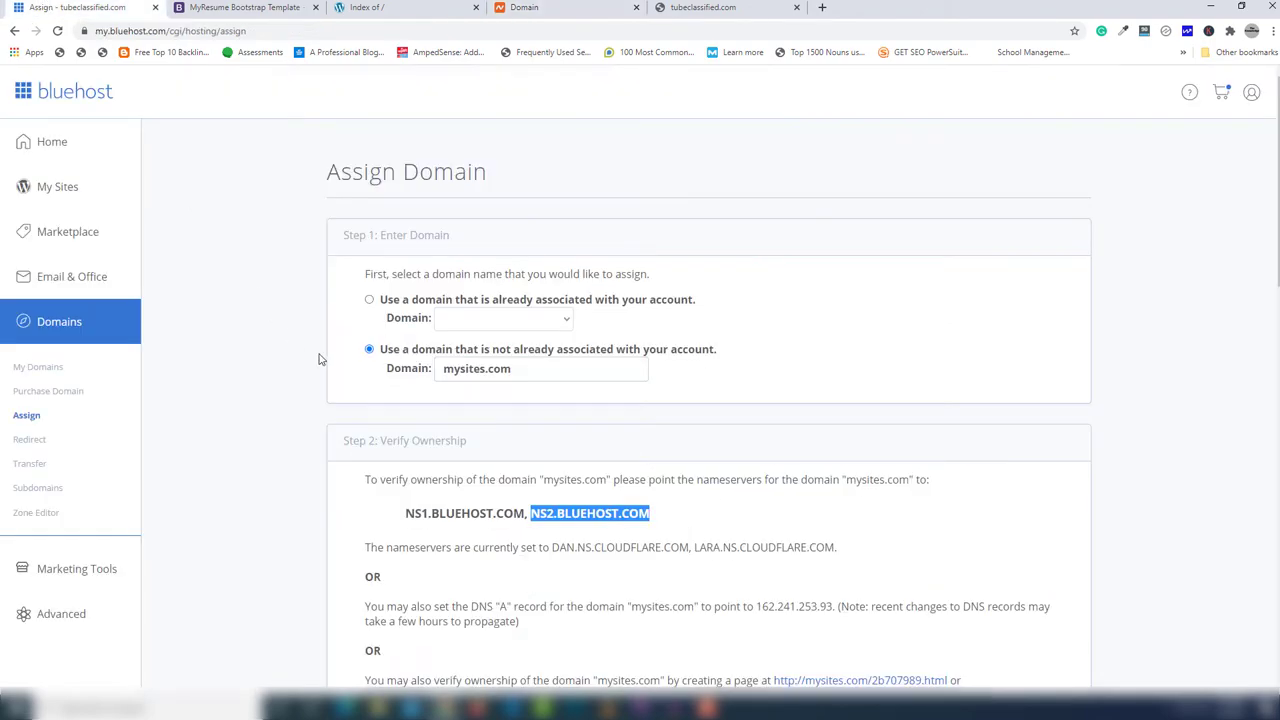
{"action": "scroll", "coordinate": [412, 385], "scroll_direction": "down", "scroll_amount": 1}
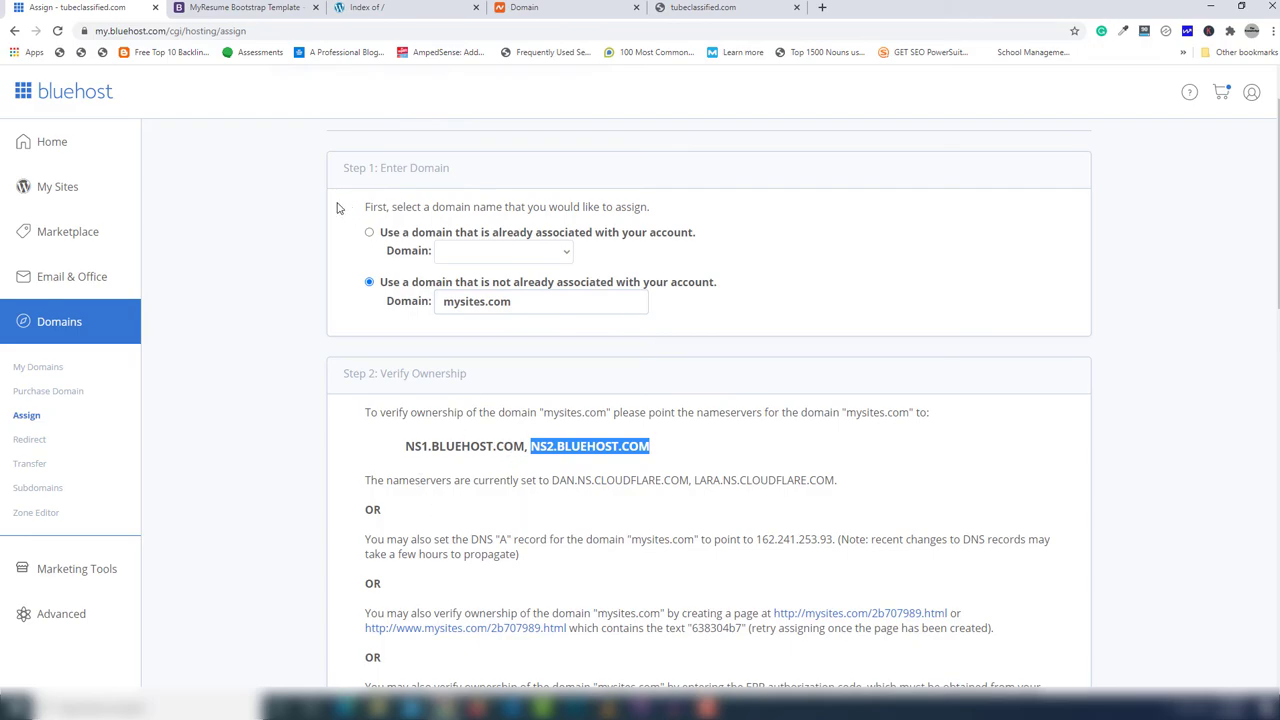
{"action": "scroll", "coordinate": [522, 336], "scroll_direction": "down", "scroll_amount": 4}
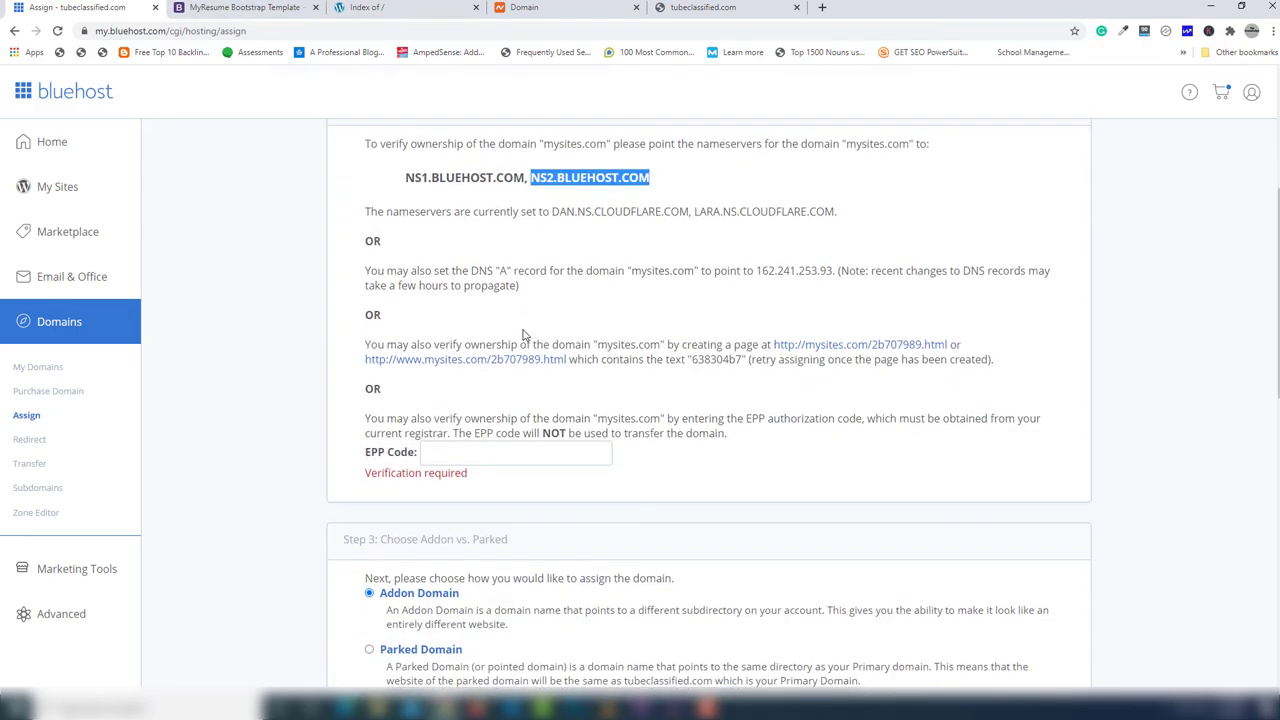
{"action": "scroll", "coordinate": [362, 288], "scroll_direction": "down", "scroll_amount": 3}
{"action": "scroll", "coordinate": [360, 290], "scroll_direction": "down", "scroll_amount": 2}
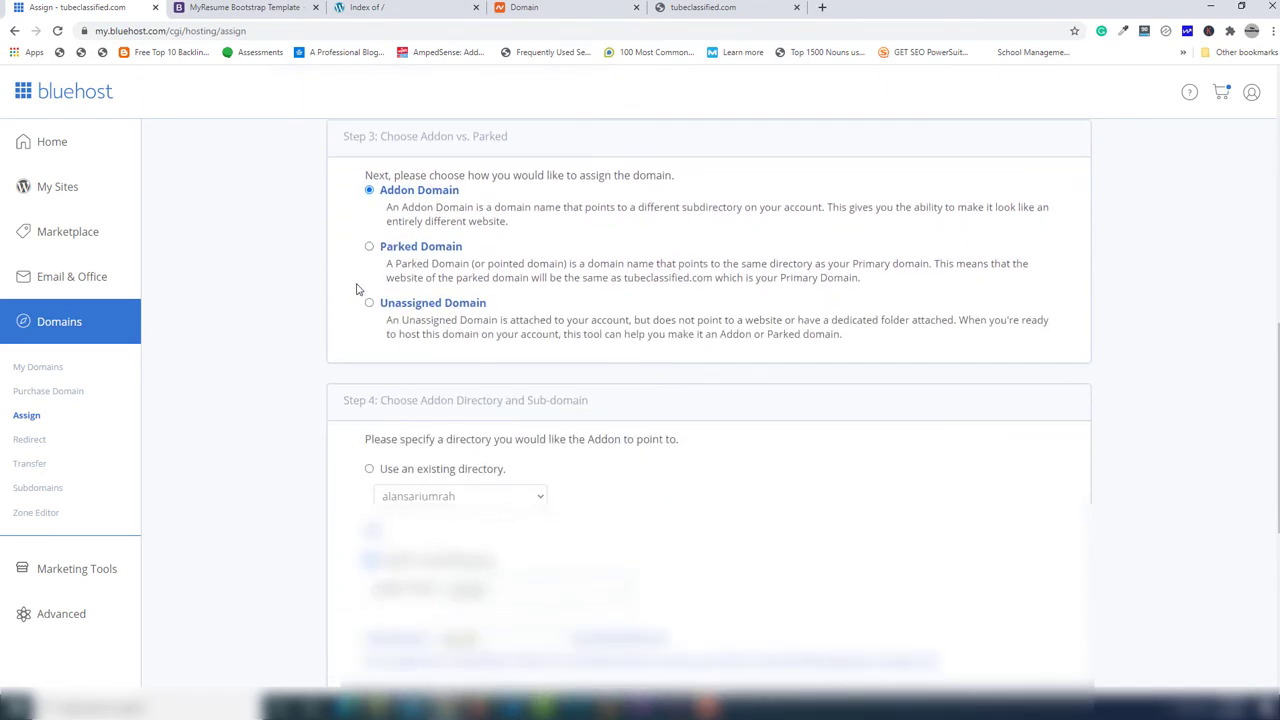
{"action": "scroll", "coordinate": [358, 290], "scroll_direction": "down", "scroll_amount": 2}
{"action": "scroll", "coordinate": [357, 290], "scroll_direction": "down", "scroll_amount": 1}
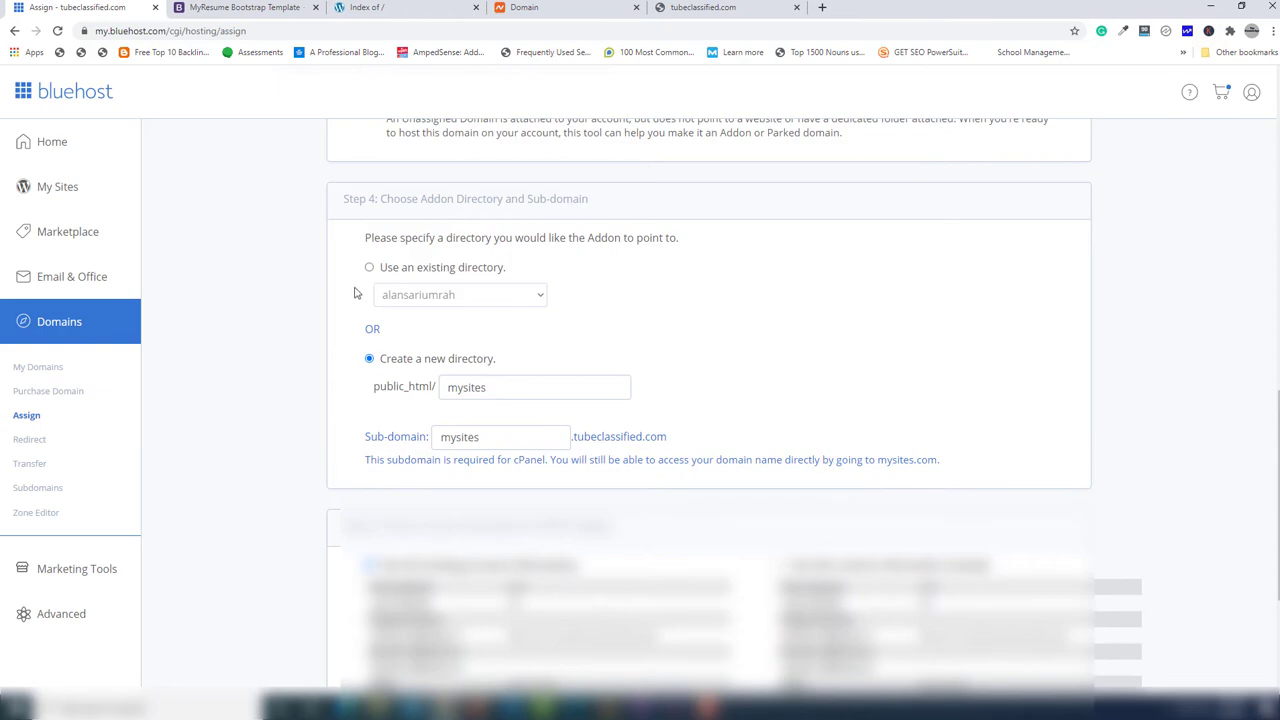
{"action": "left_click_drag", "start_coordinate": [520, 387], "coordinate": [444, 396]}
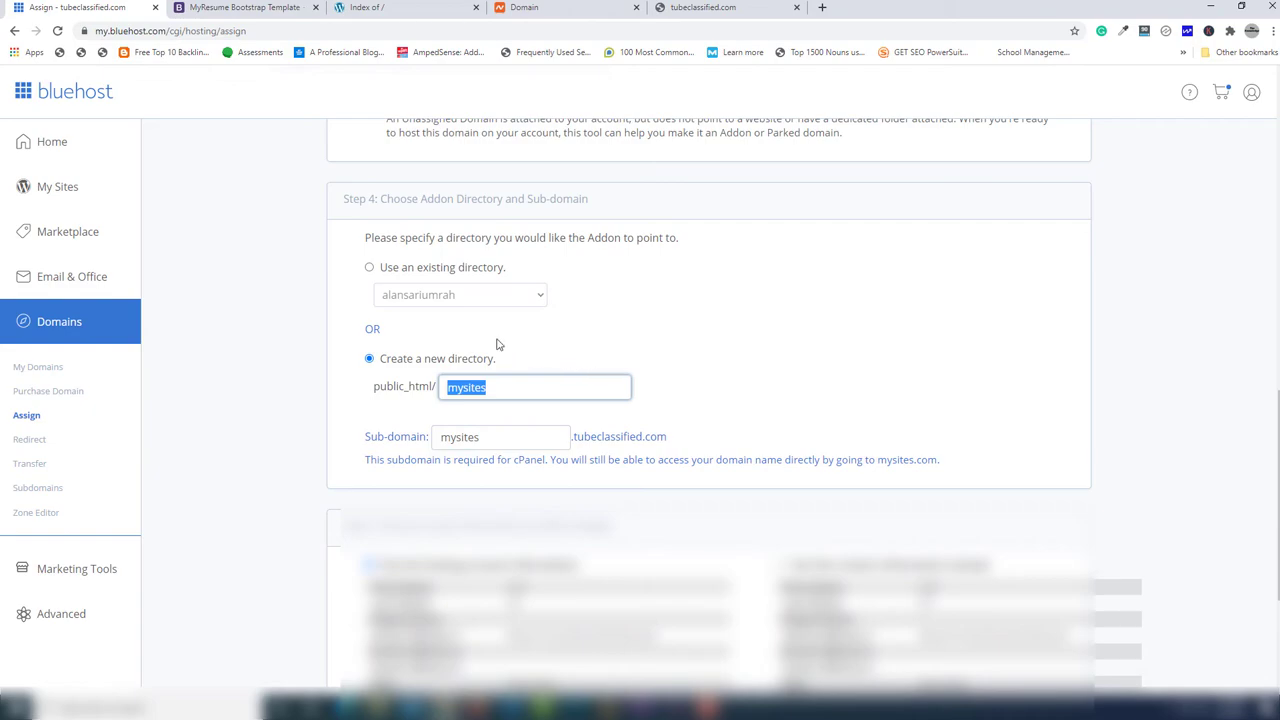
{"action": "left_click", "coordinate": [39, 369]}
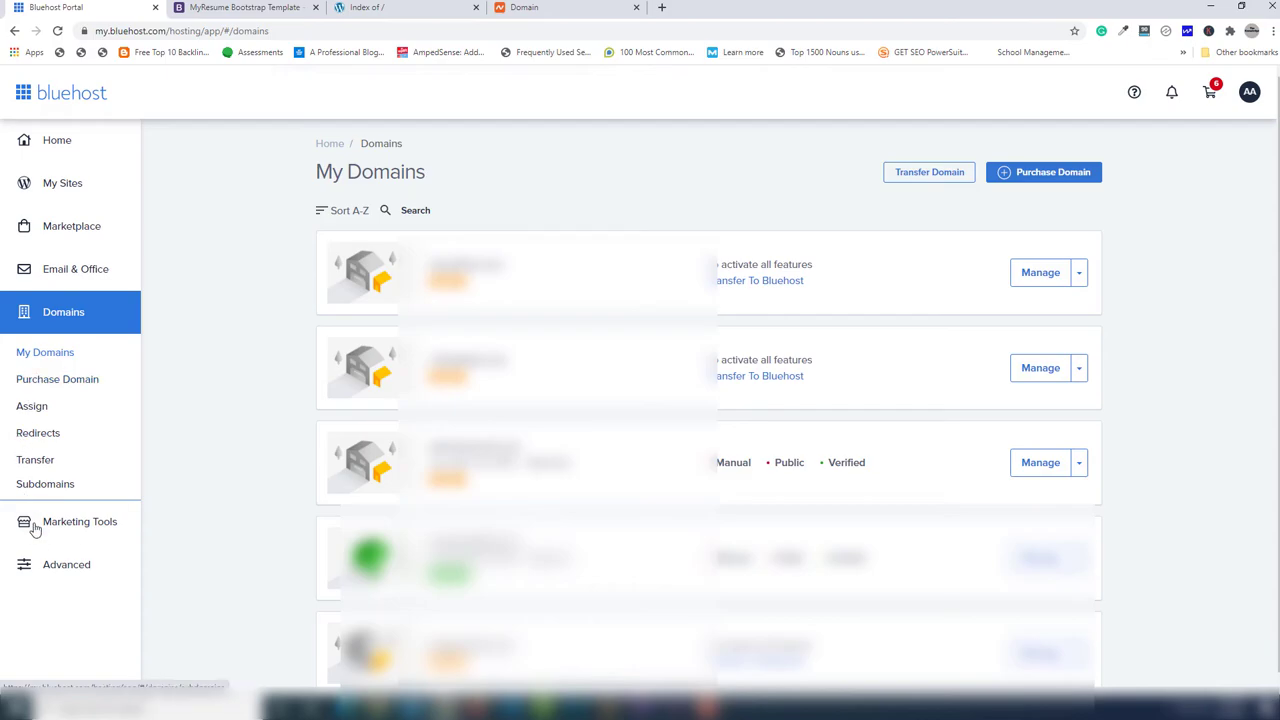
Step: Open cPanel and launch its File Manager
{"action": "left_click", "coordinate": [57, 568]}
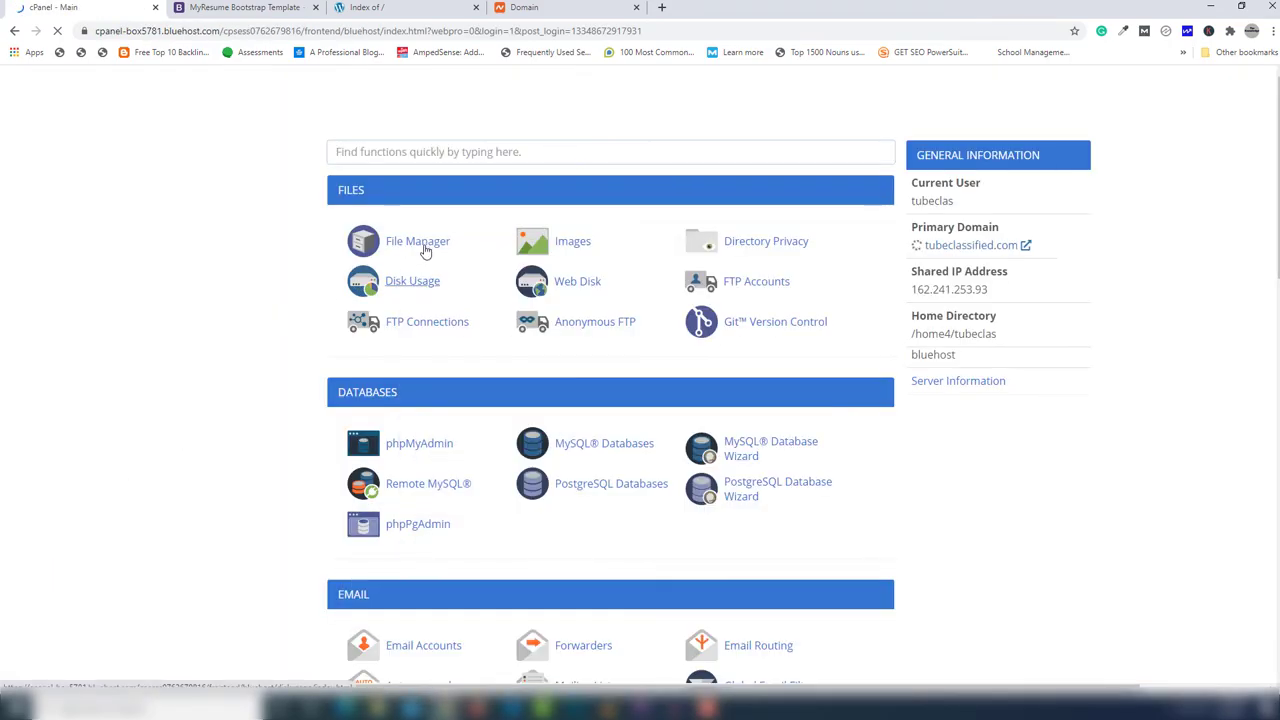
{"action": "left_click", "coordinate": [425, 250]}
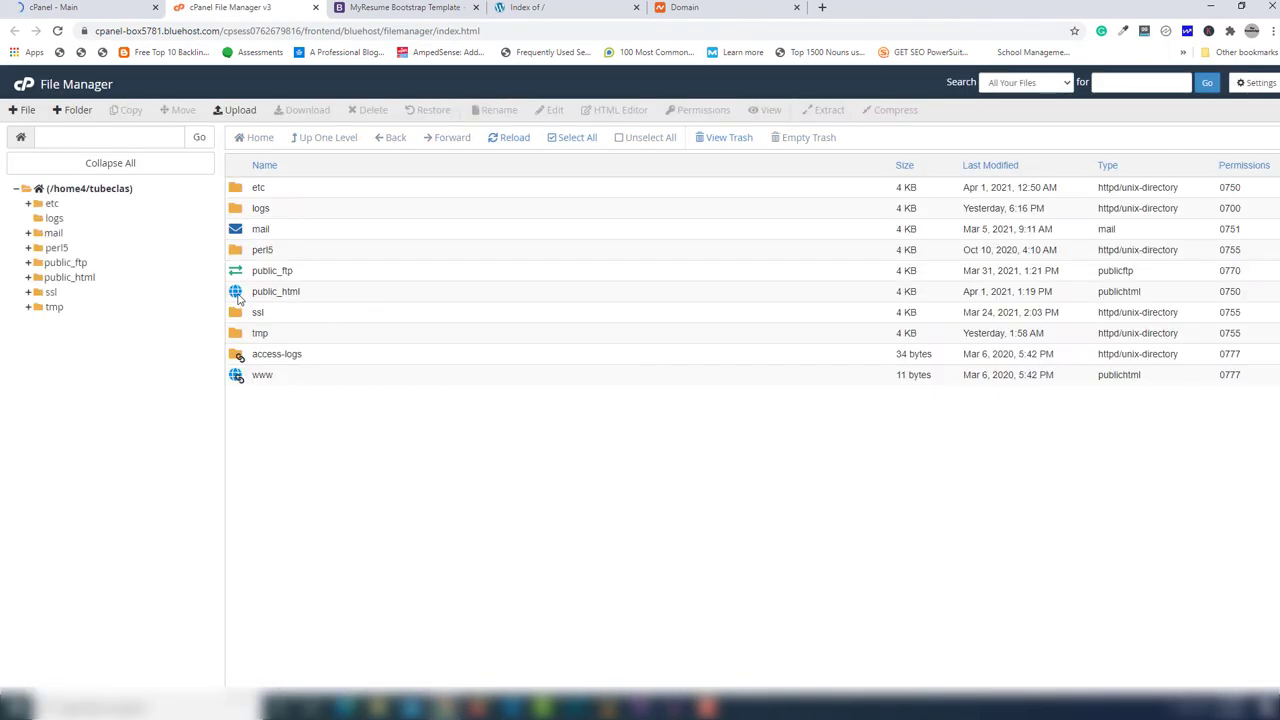
Step: Open public_html/babysamaan, check babysamaan.com, and bring up the local MyResume folder
{"action": "left_click", "coordinate": [239, 297]}
{"action": "double_click", "coordinate": [240, 292]}
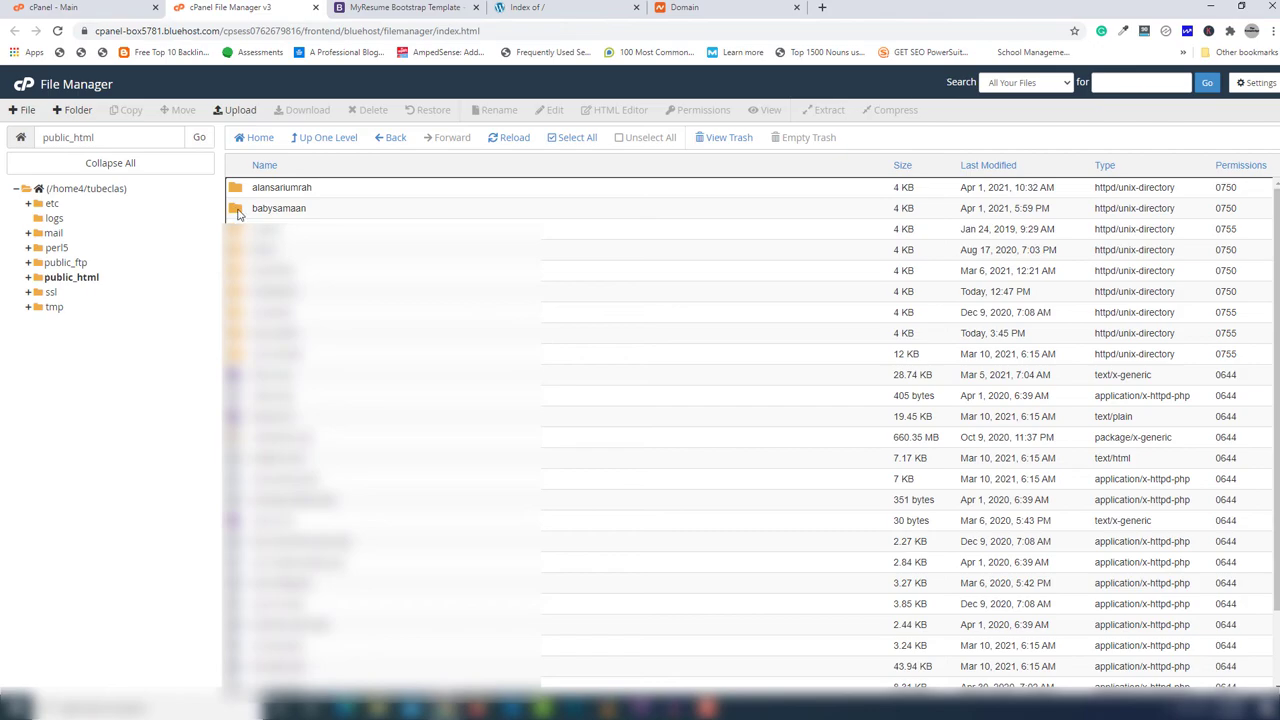
{"action": "double_click", "coordinate": [243, 212]}
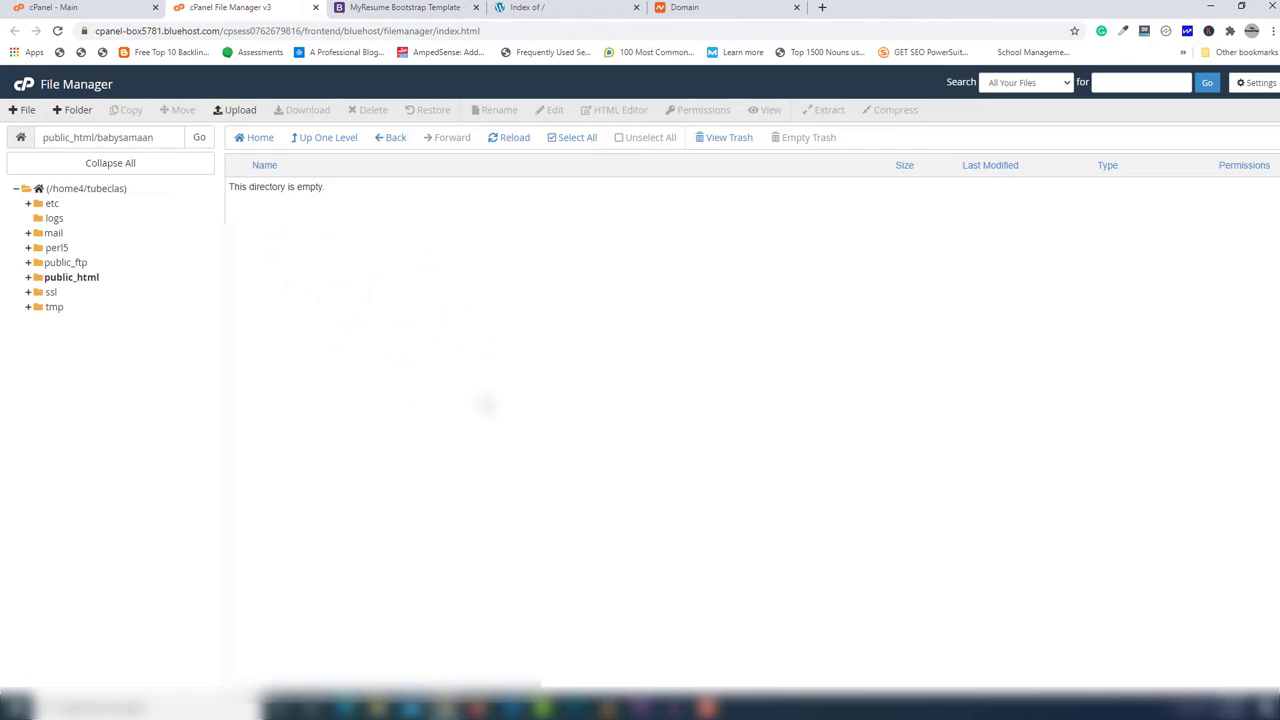
{"action": "left_click", "coordinate": [531, 10]}
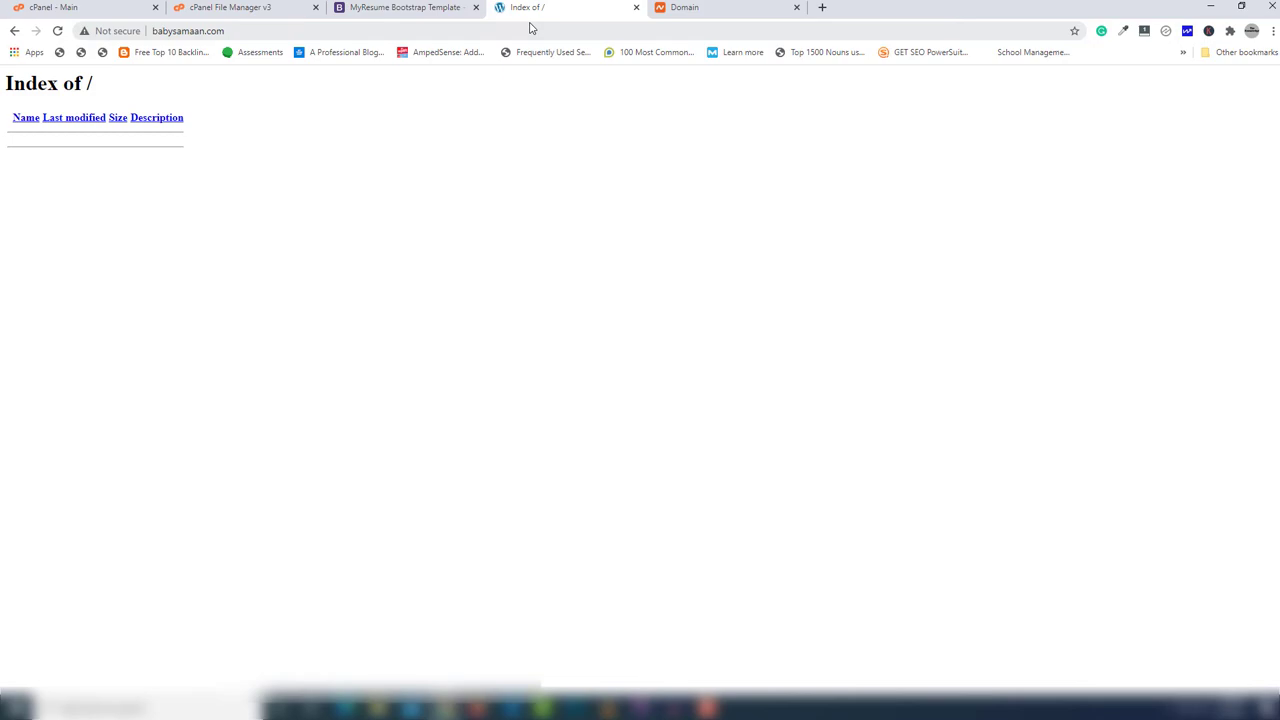
{"action": "left_click", "coordinate": [236, 12]}
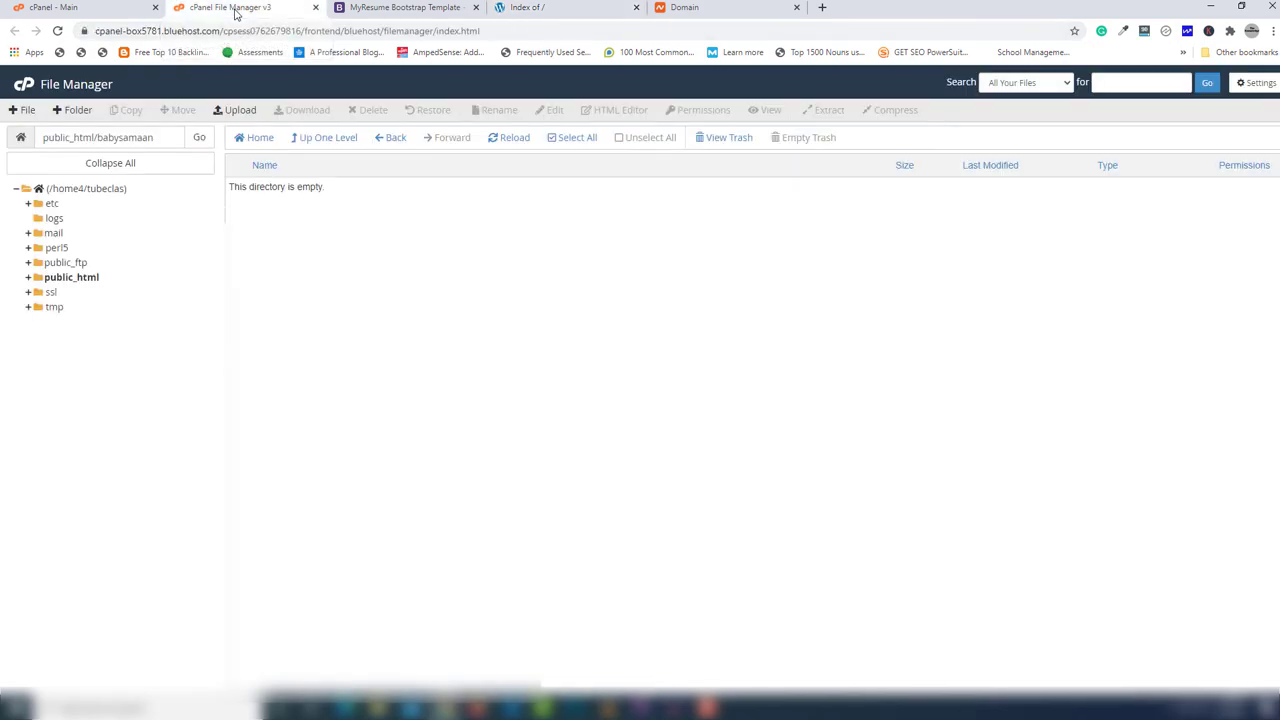
{"action": "mouse_move", "coordinate": [378, 709]}
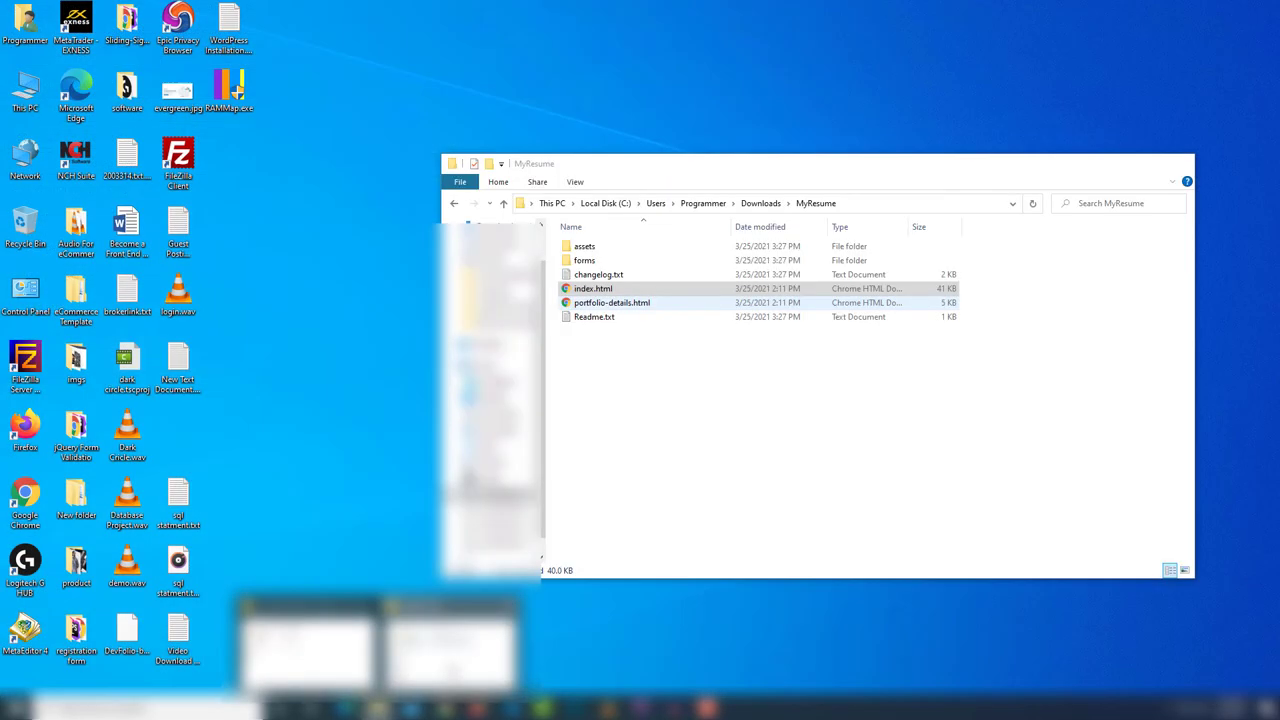
{"action": "left_click", "coordinate": [450, 645]}
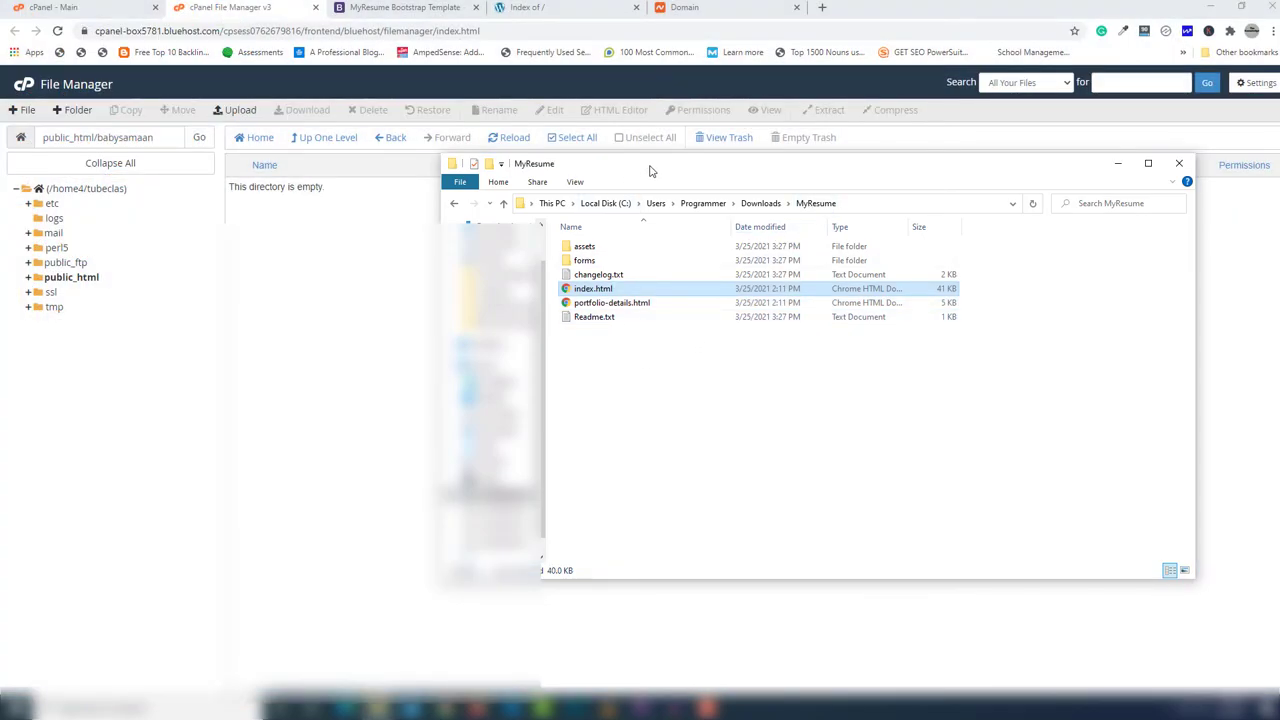
Step: Open the babysamaan folder's Upload page next to the MyResume Explorer window
{"action": "left_click_drag", "start_coordinate": [651, 171], "coordinate": [640, 337]}
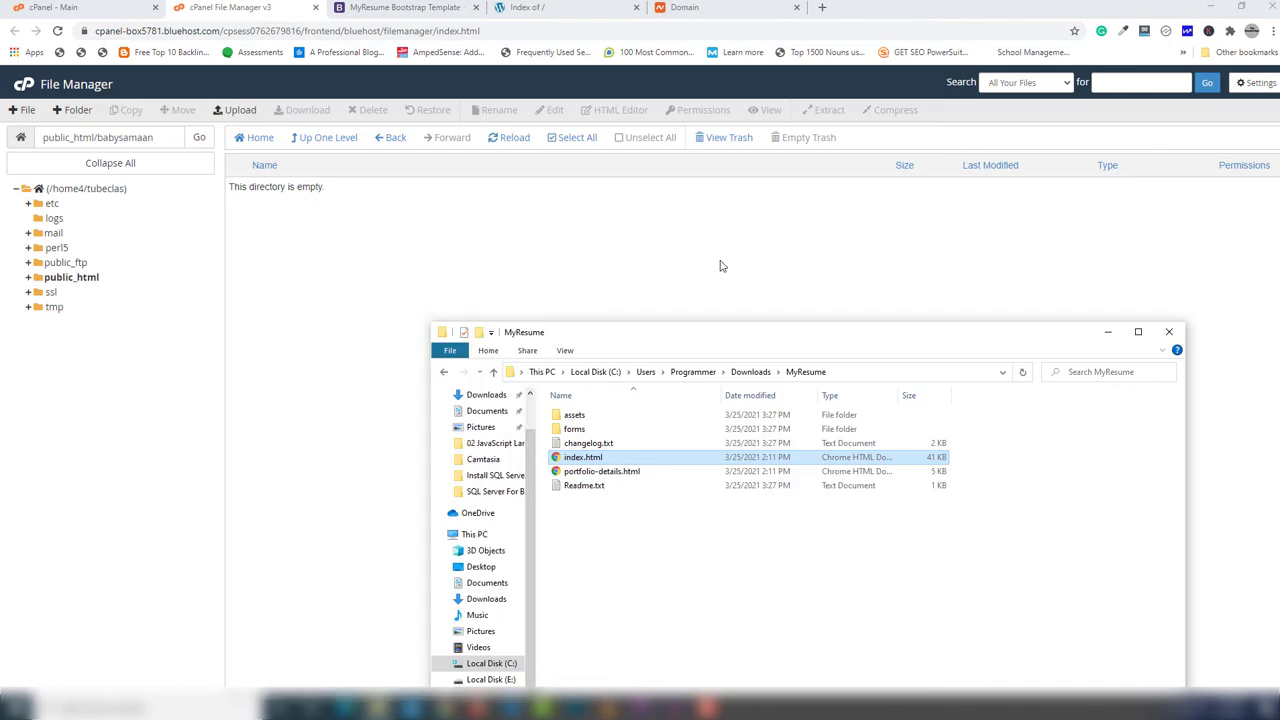
{"action": "left_click", "coordinate": [240, 111]}
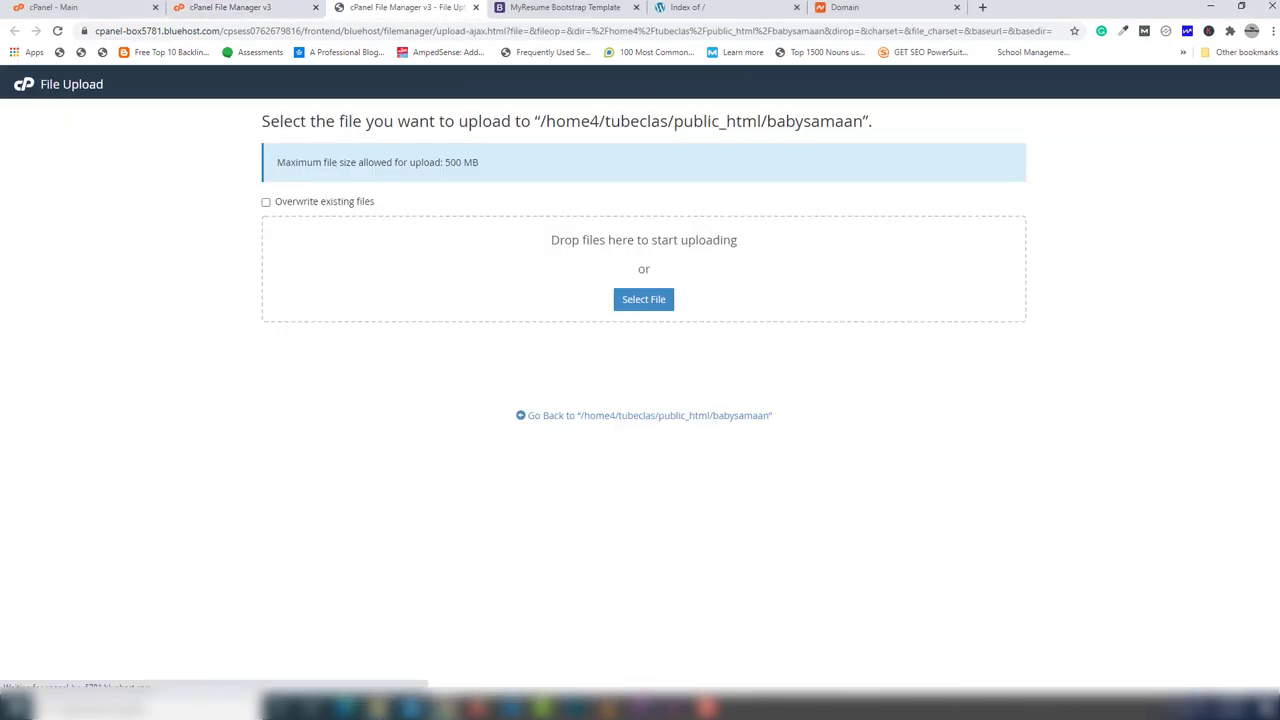
{"action": "mouse_move", "coordinate": [378, 708]}
{"action": "left_click", "coordinate": [450, 645]}
Step: Pack the six template files into MyResume.rar and drop it onto the upload area
{"action": "left_click_drag", "start_coordinate": [687, 582], "coordinate": [555, 402]}
{"action": "right_click", "coordinate": [580, 432]}
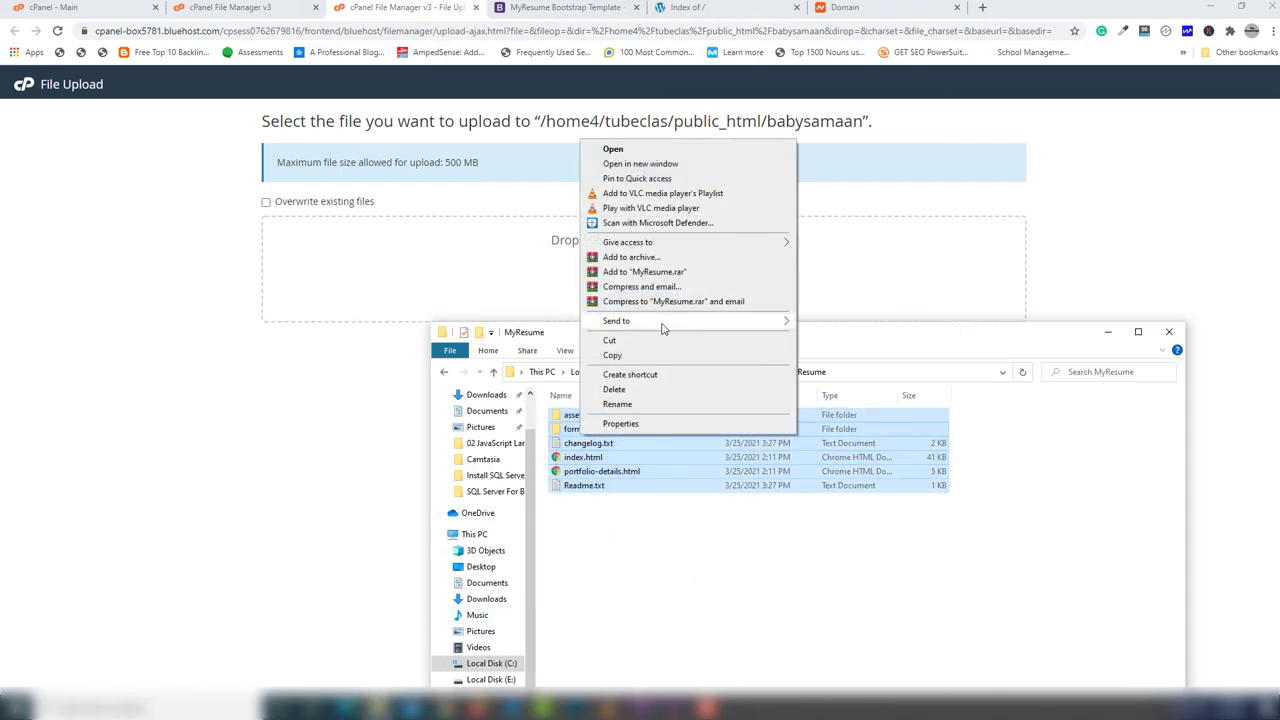
{"action": "left_click", "coordinate": [660, 258]}
{"action": "left_click", "coordinate": [658, 470]}
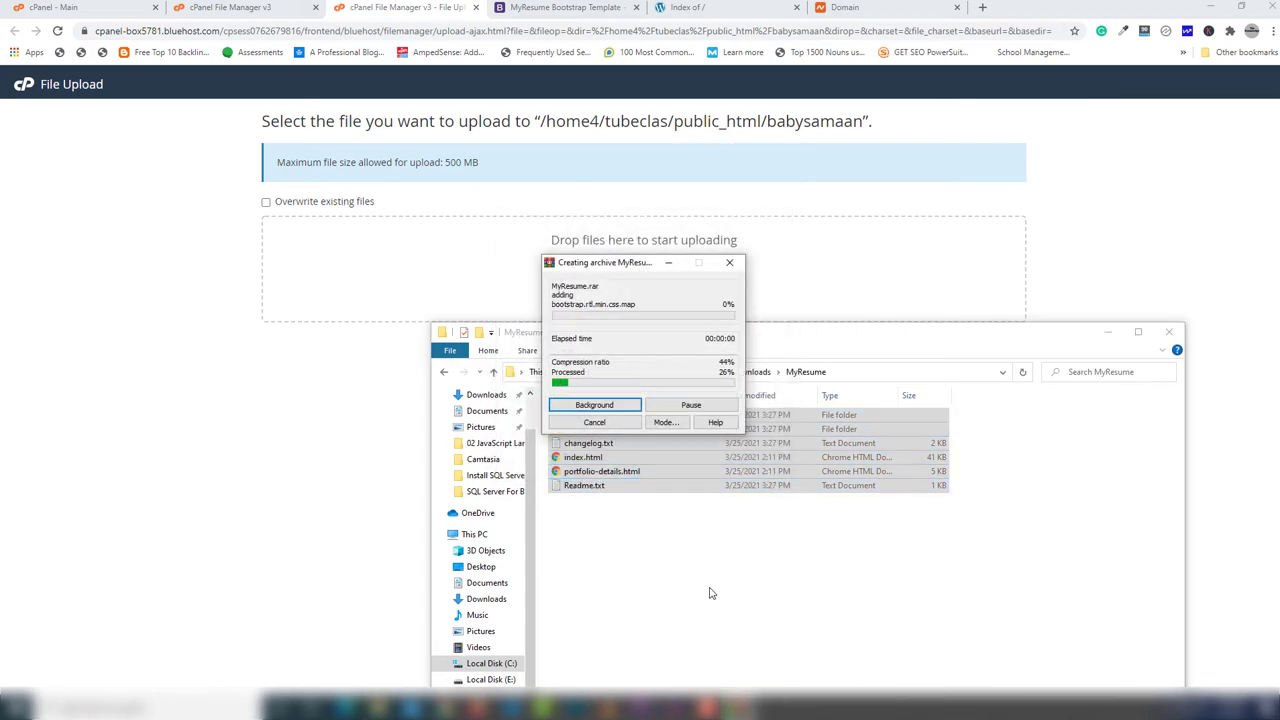
{"action": "left_click_drag", "start_coordinate": [636, 445], "coordinate": [701, 289]}
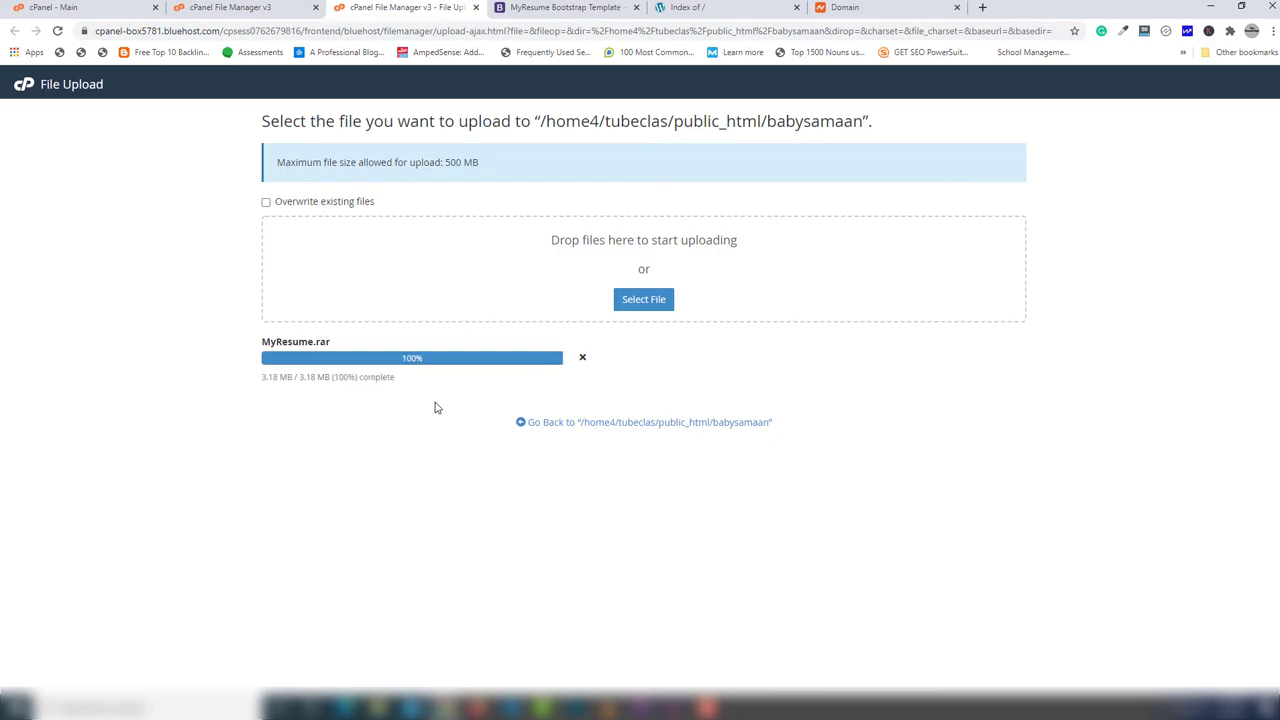
Step: Try extracting MyResume.rar into babysamaan and dismiss the unsupported-archive error
{"action": "left_click", "coordinate": [641, 422]}
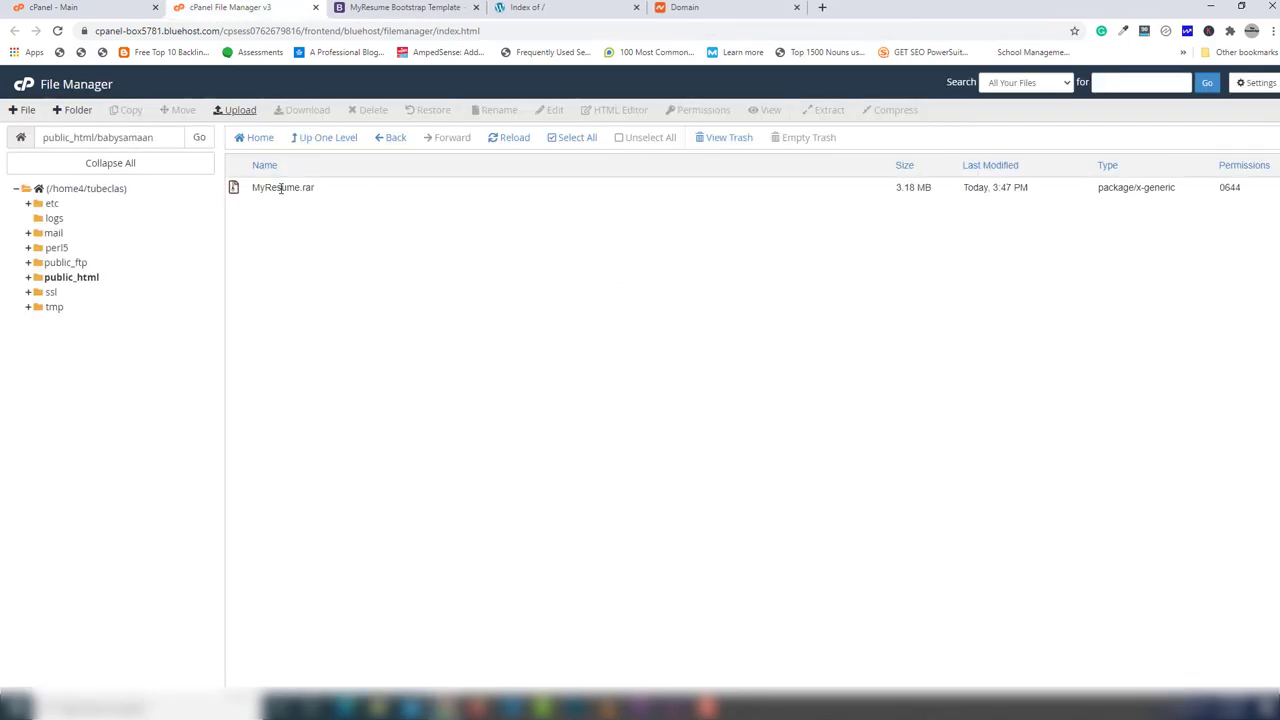
{"action": "left_click", "coordinate": [281, 187]}
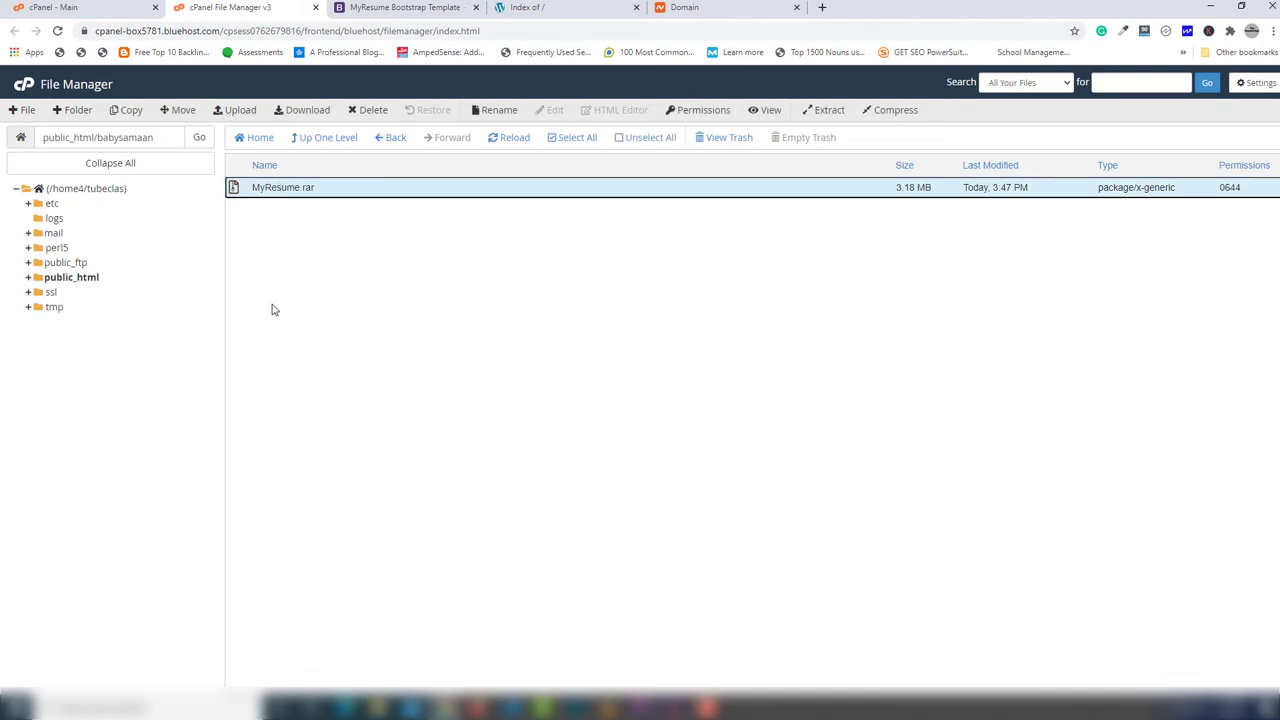
{"action": "right_click", "coordinate": [290, 189]}
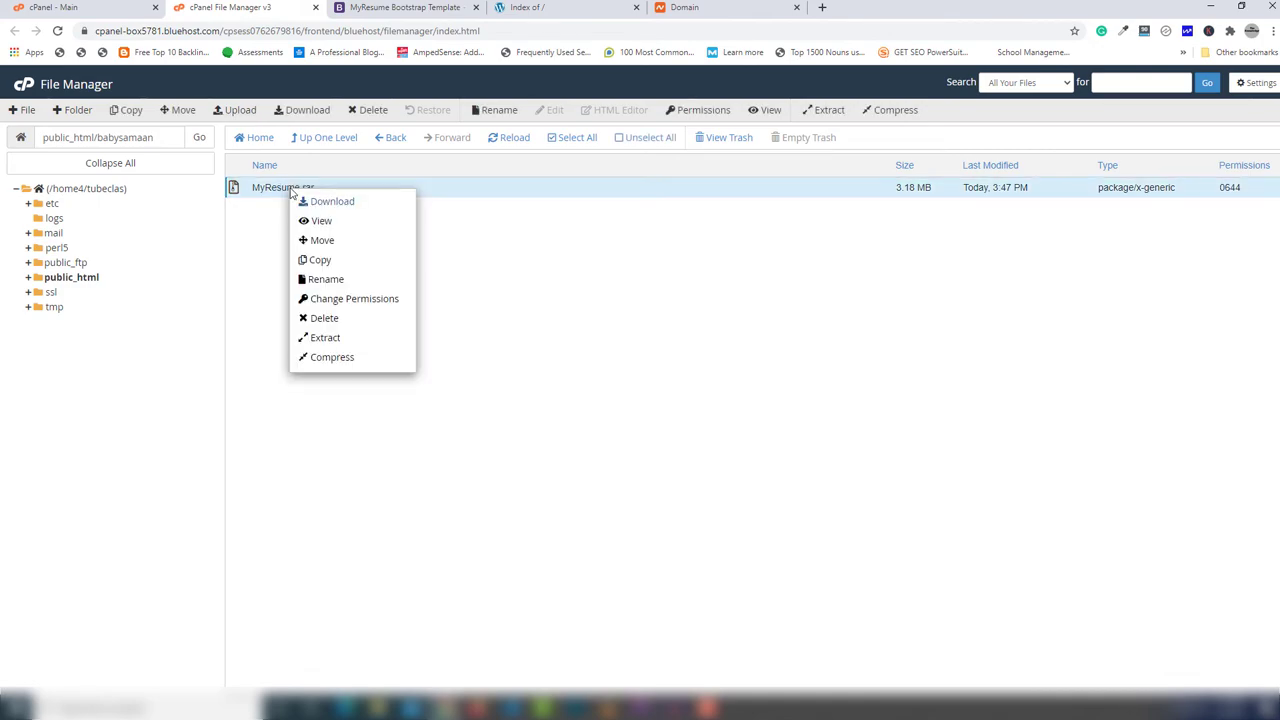
{"action": "left_click", "coordinate": [331, 338]}
{"action": "left_click", "coordinate": [748, 450]}
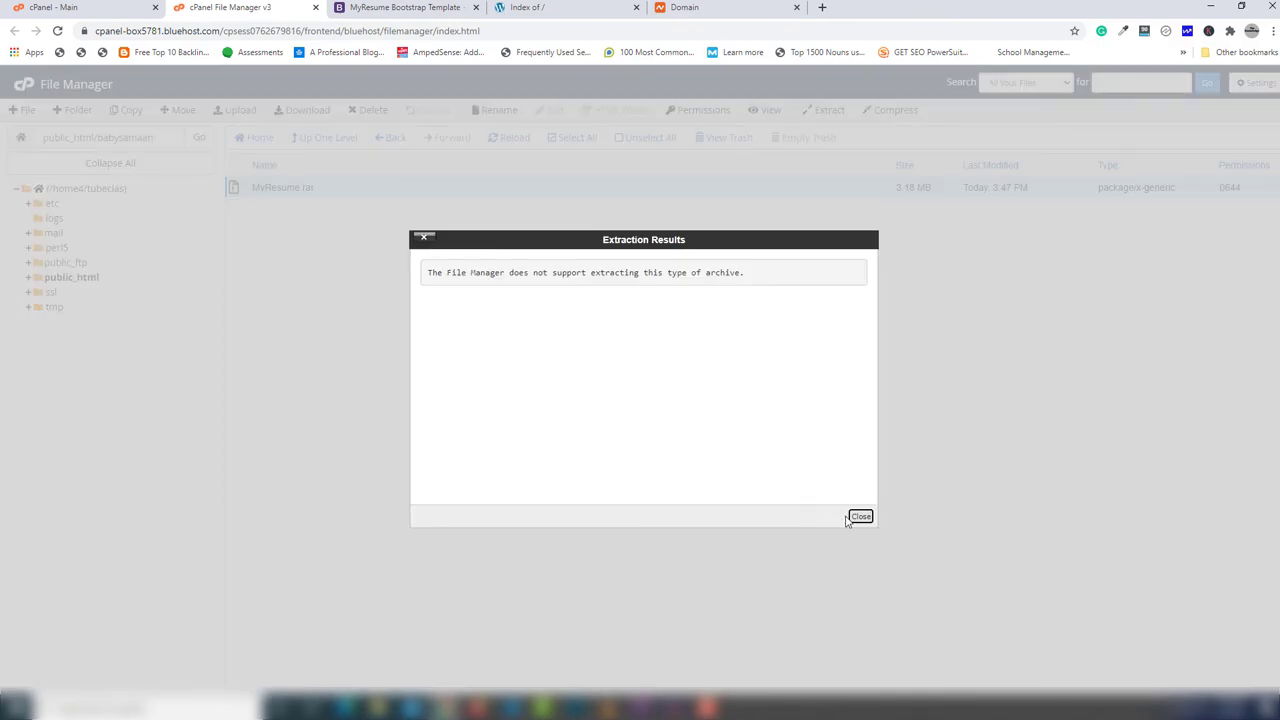
{"action": "left_click", "coordinate": [860, 516]}
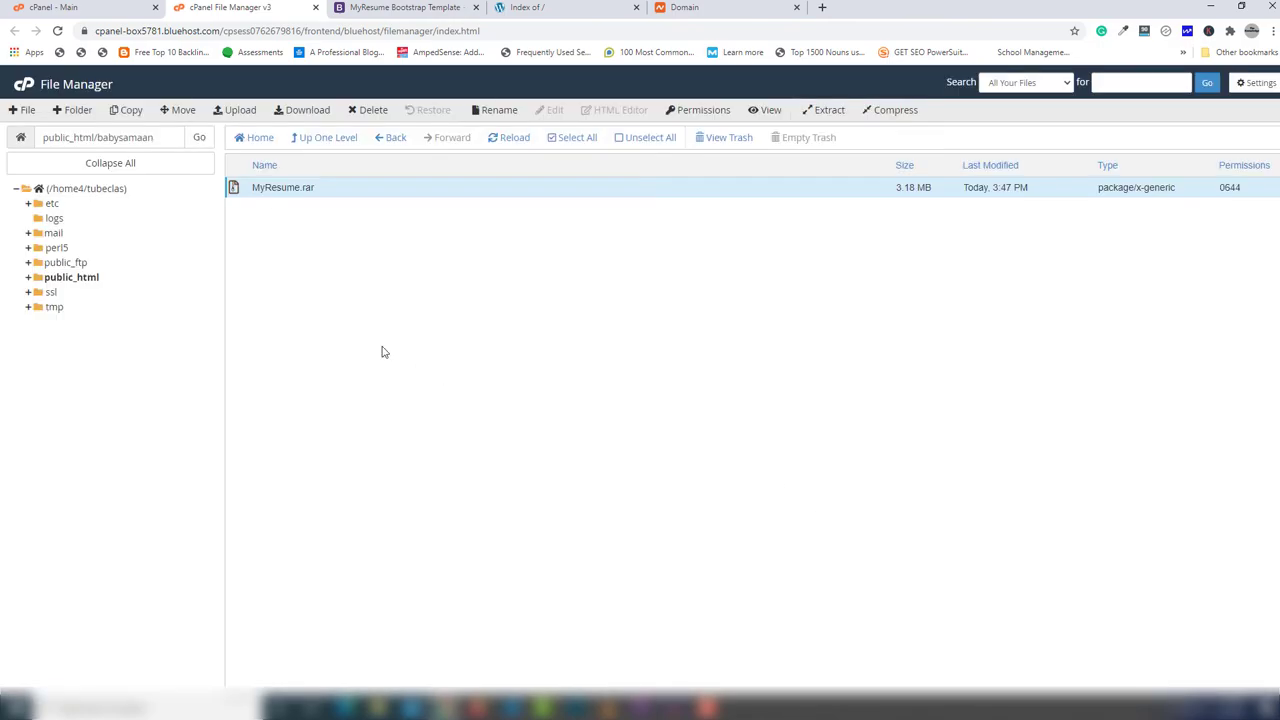
Step: Delete the local MyResume.rar and compress the six template items into assets.zip
{"action": "mouse_move", "coordinate": [377, 708]}
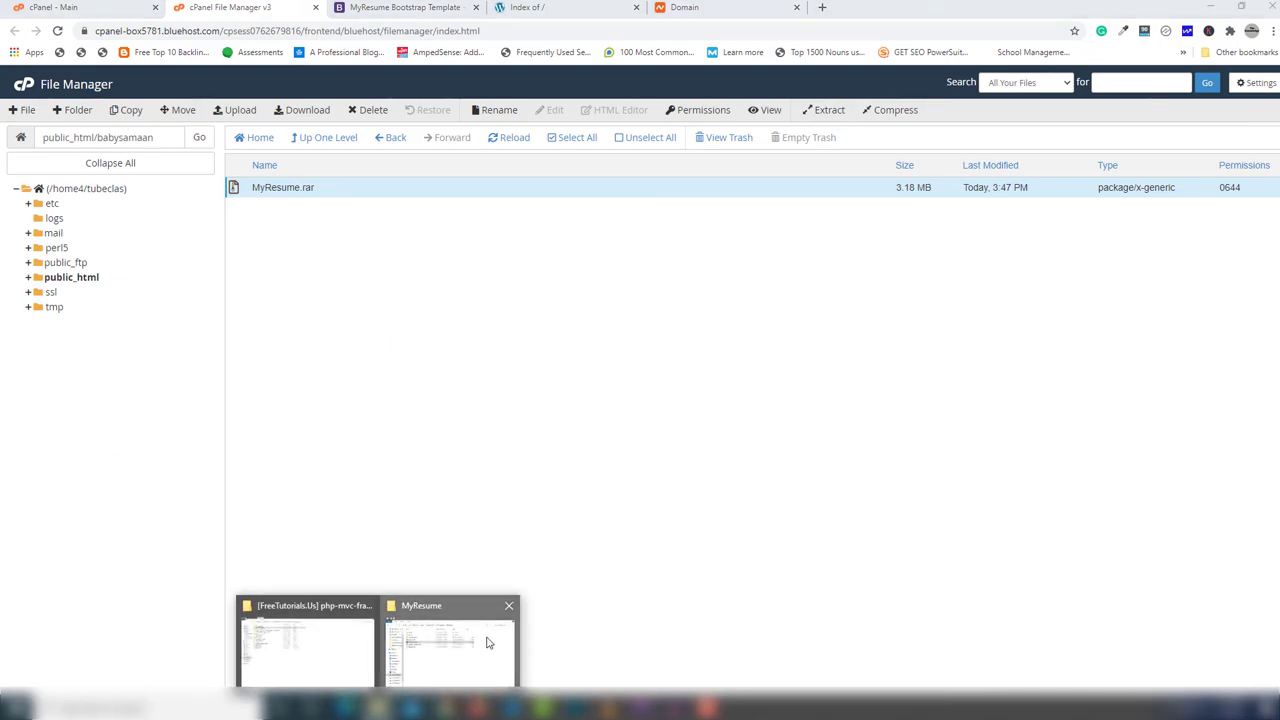
{"action": "left_click", "coordinate": [454, 660]}
{"action": "key", "text": "Delete"}
{"action": "left_click_drag", "start_coordinate": [644, 576], "coordinate": [582, 413]}
{"action": "right_click", "coordinate": [592, 414]}
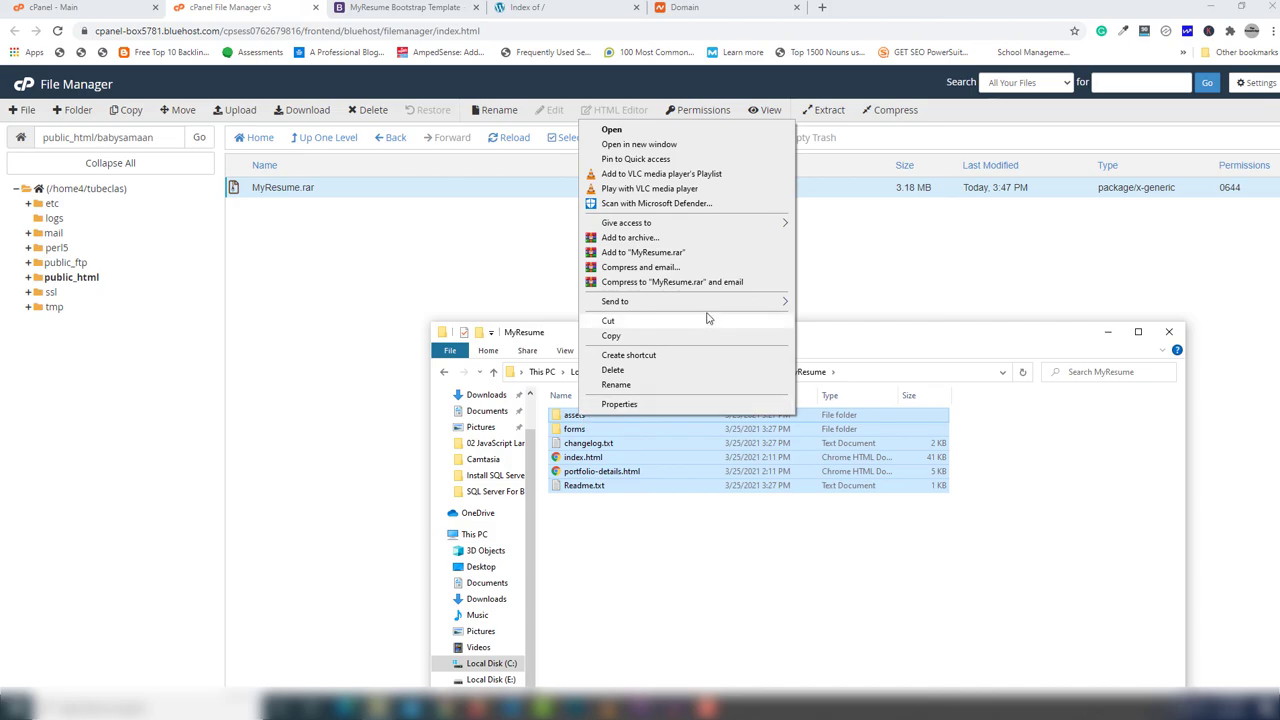
{"action": "mouse_move", "coordinate": [700, 301]}
{"action": "left_click", "coordinate": [880, 318]}
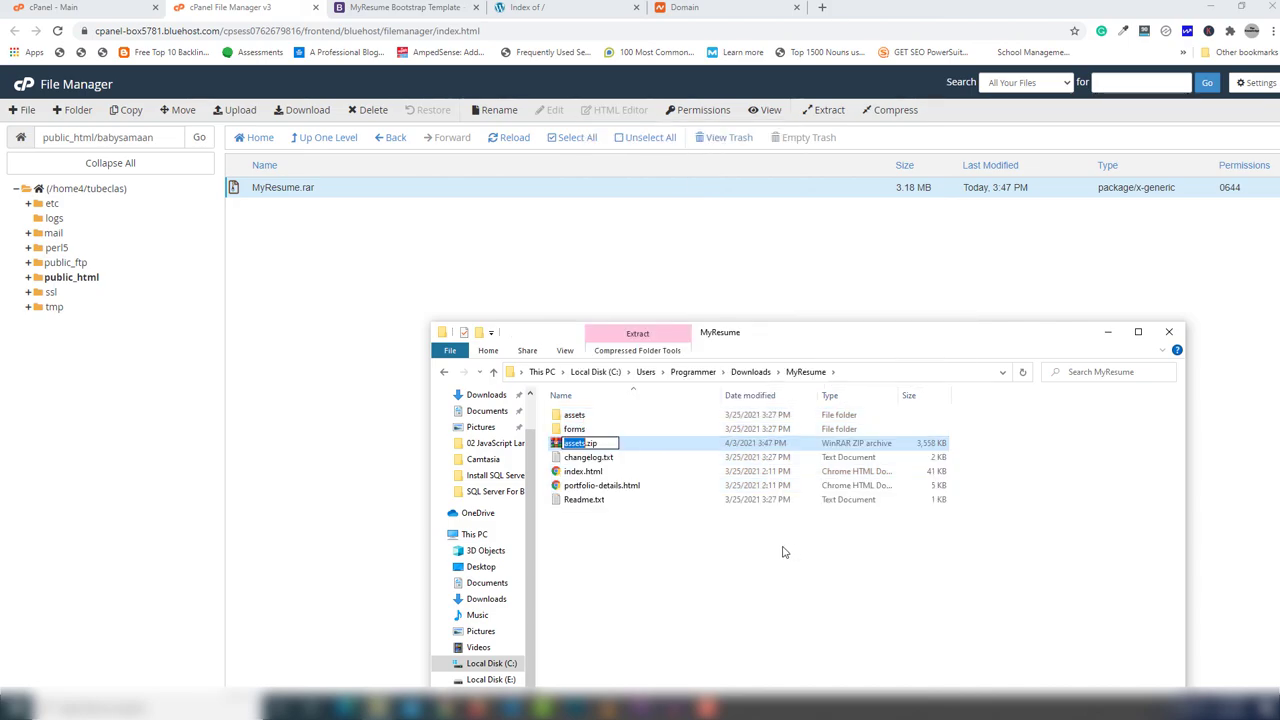
{"action": "left_click", "coordinate": [691, 557]}
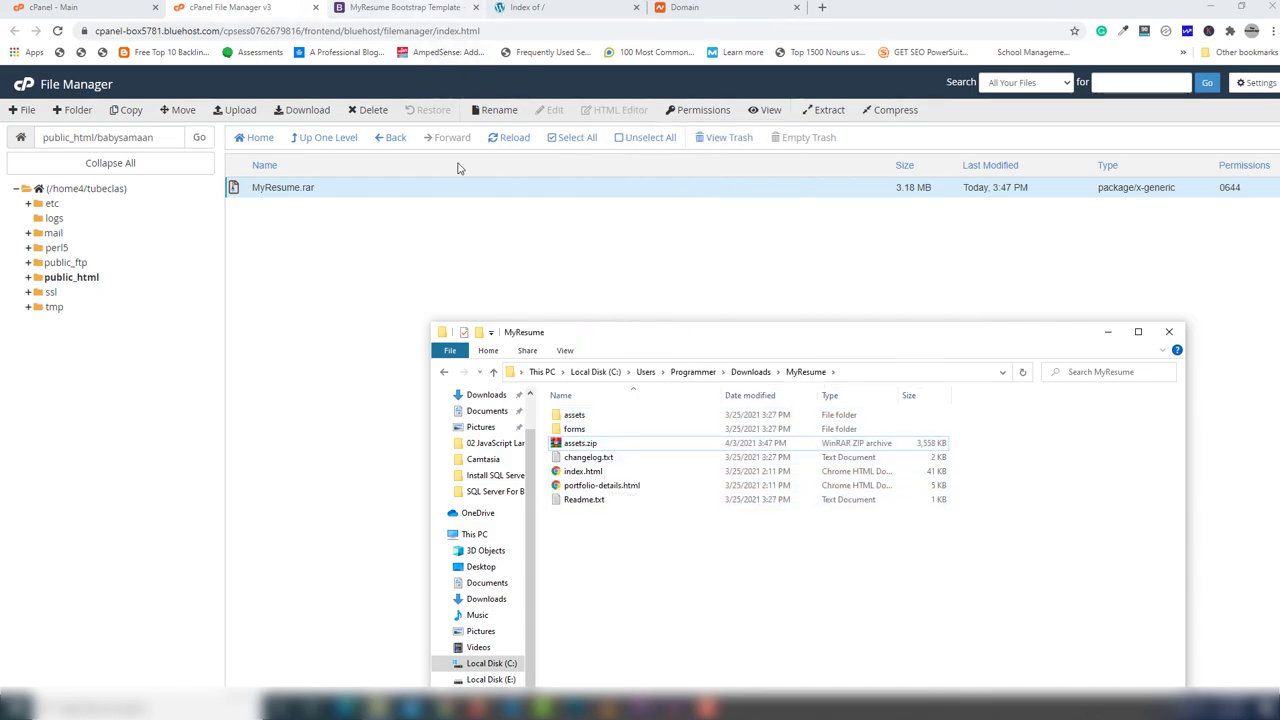
Step: Move MyResume.rar in File Manager to the trash
{"action": "left_click", "coordinate": [294, 258]}
{"action": "left_click", "coordinate": [298, 187]}
{"action": "left_click", "coordinate": [373, 110]}
{"action": "left_click", "coordinate": [751, 423]}
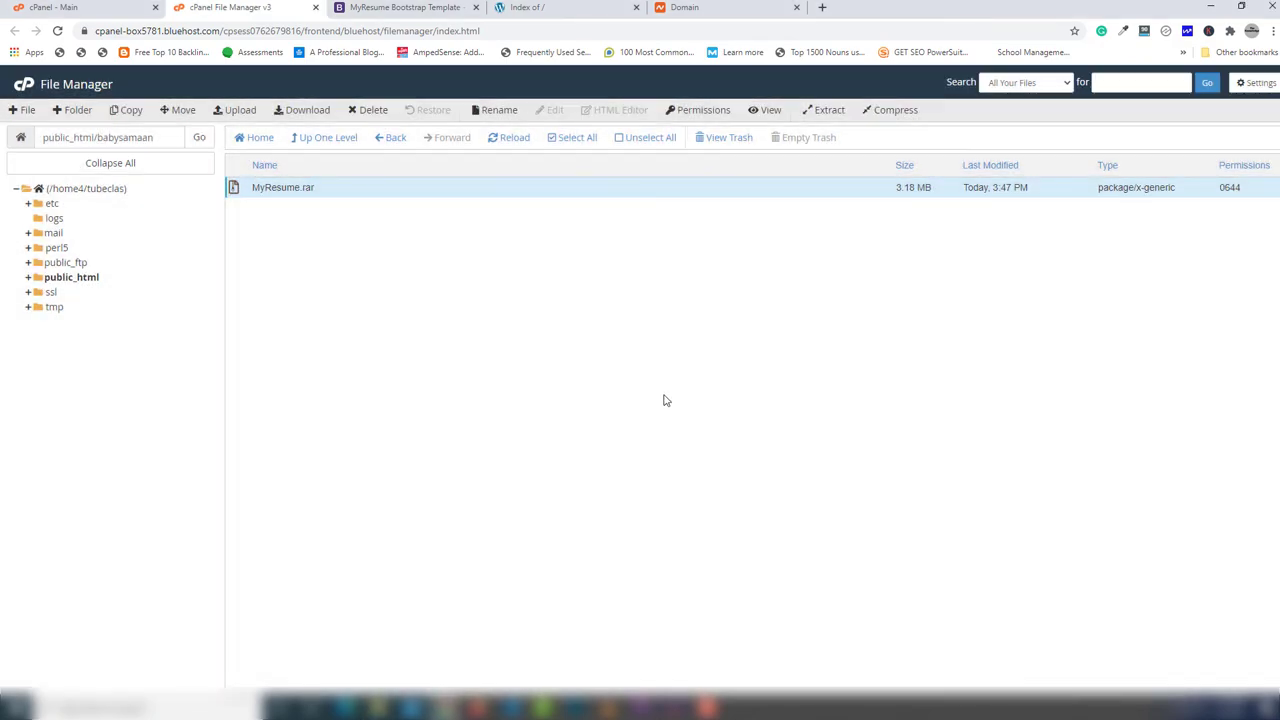
Step: Upload assets.zip (3.47 MB) from the local MyResume folder into public_html/babysamaan and return to its listing
{"action": "left_click", "coordinate": [245, 112]}
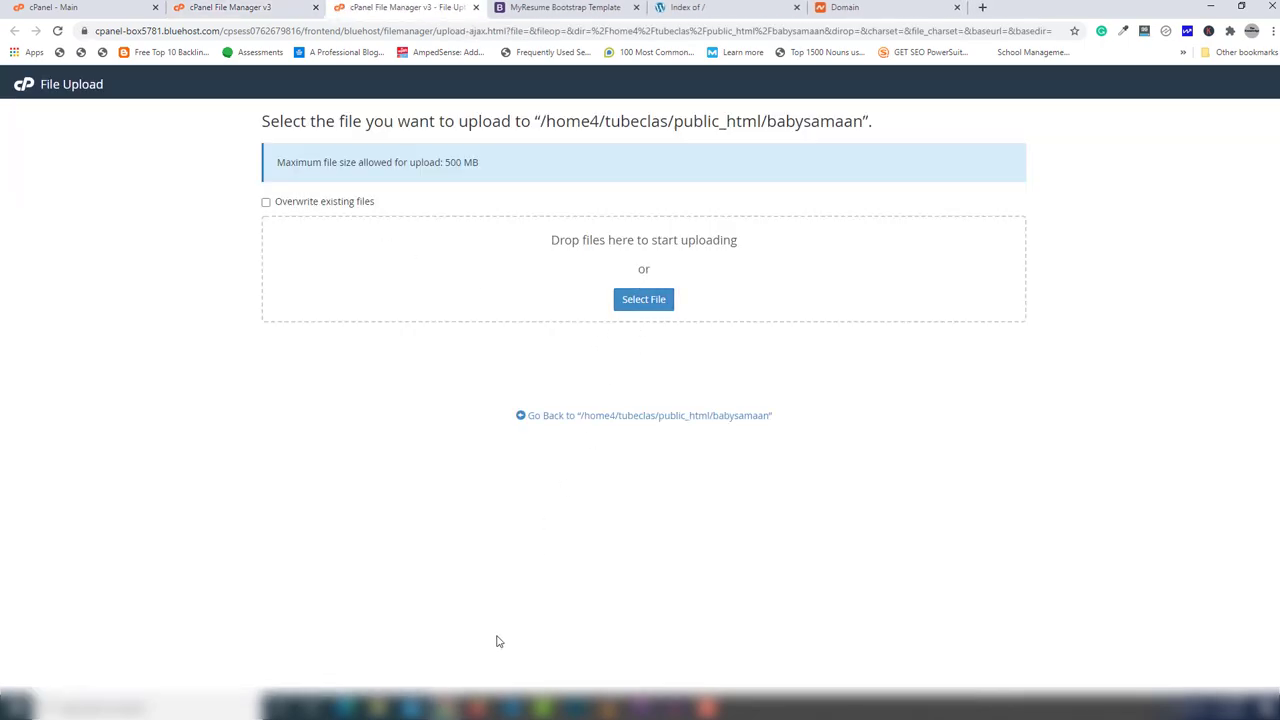
{"action": "mouse_move", "coordinate": [377, 710]}
{"action": "left_click", "coordinate": [470, 655]}
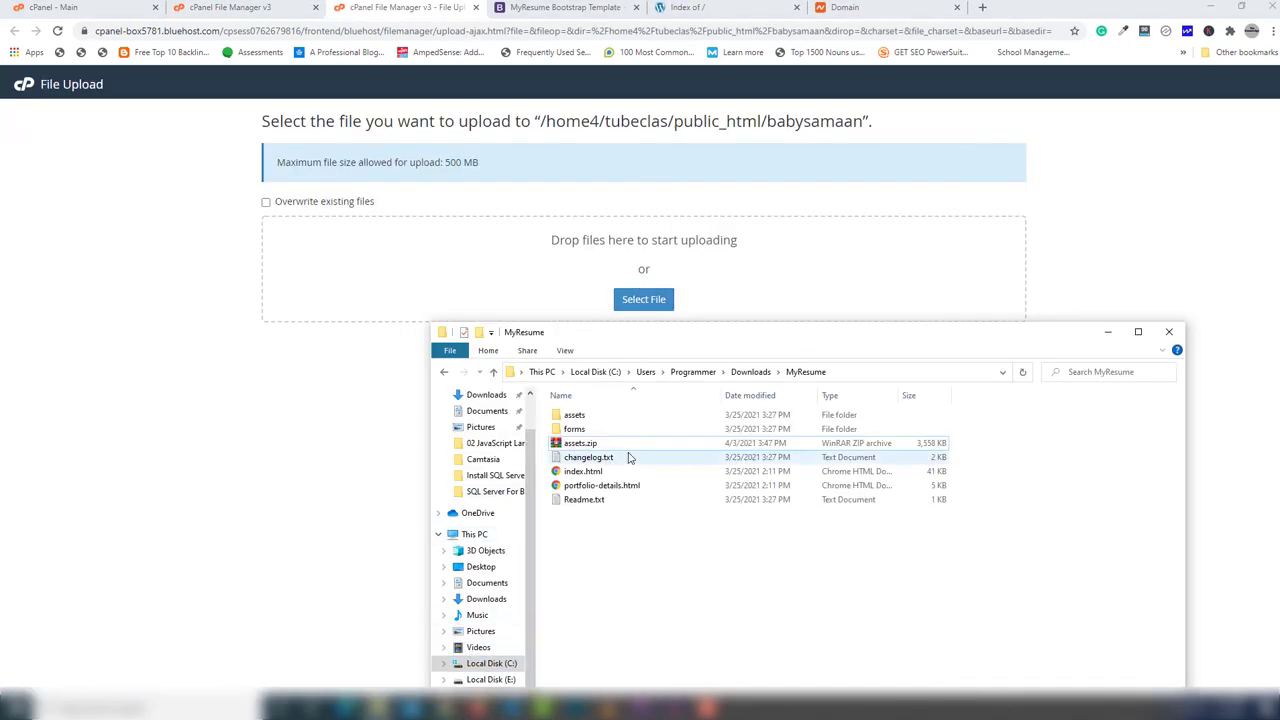
{"action": "left_click", "coordinate": [580, 443]}
{"action": "left_click_drag", "start_coordinate": [580, 443], "coordinate": [779, 297]}
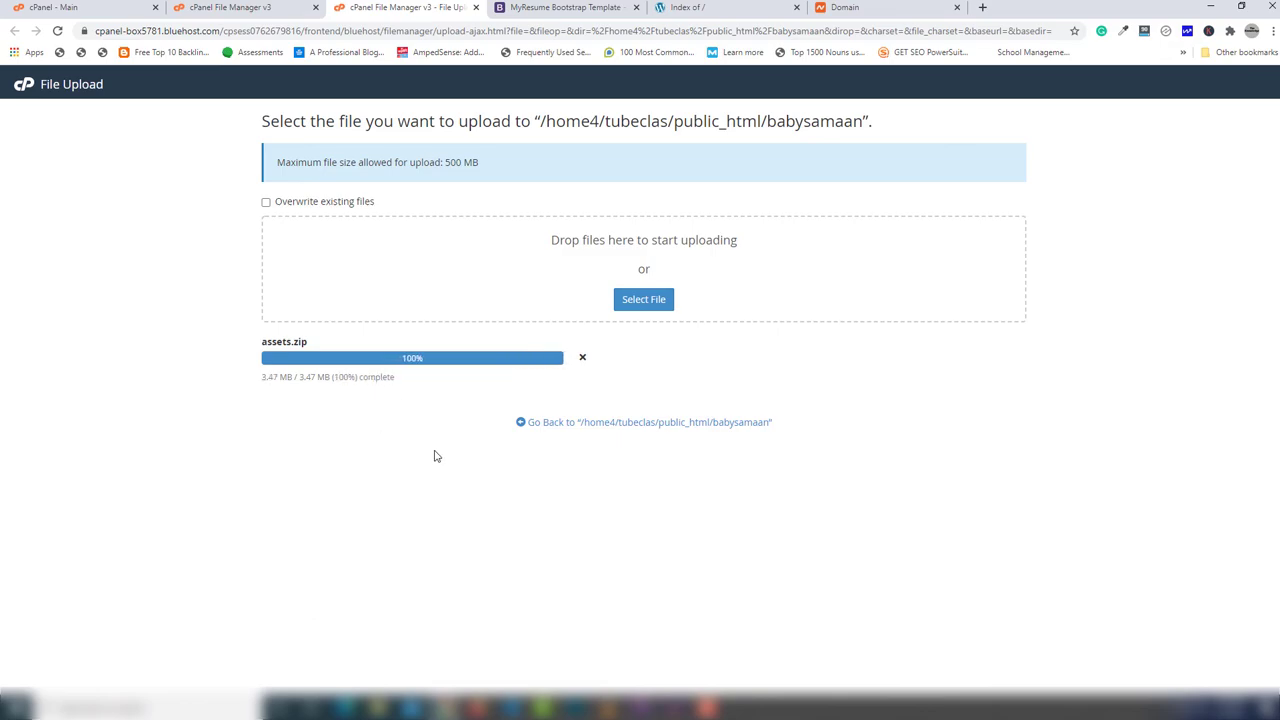
{"action": "left_click_drag", "start_coordinate": [332, 377], "coordinate": [263, 376]}
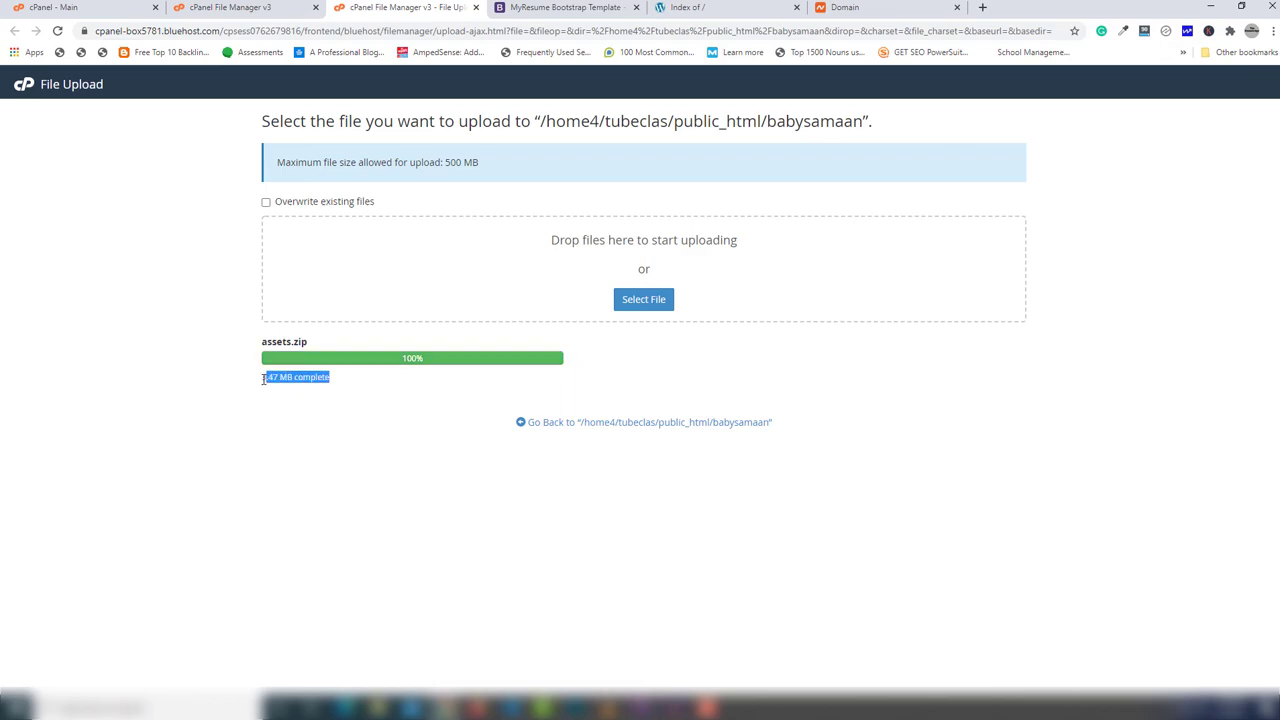
{"action": "left_click", "coordinate": [515, 443]}
{"action": "left_click", "coordinate": [605, 423]}
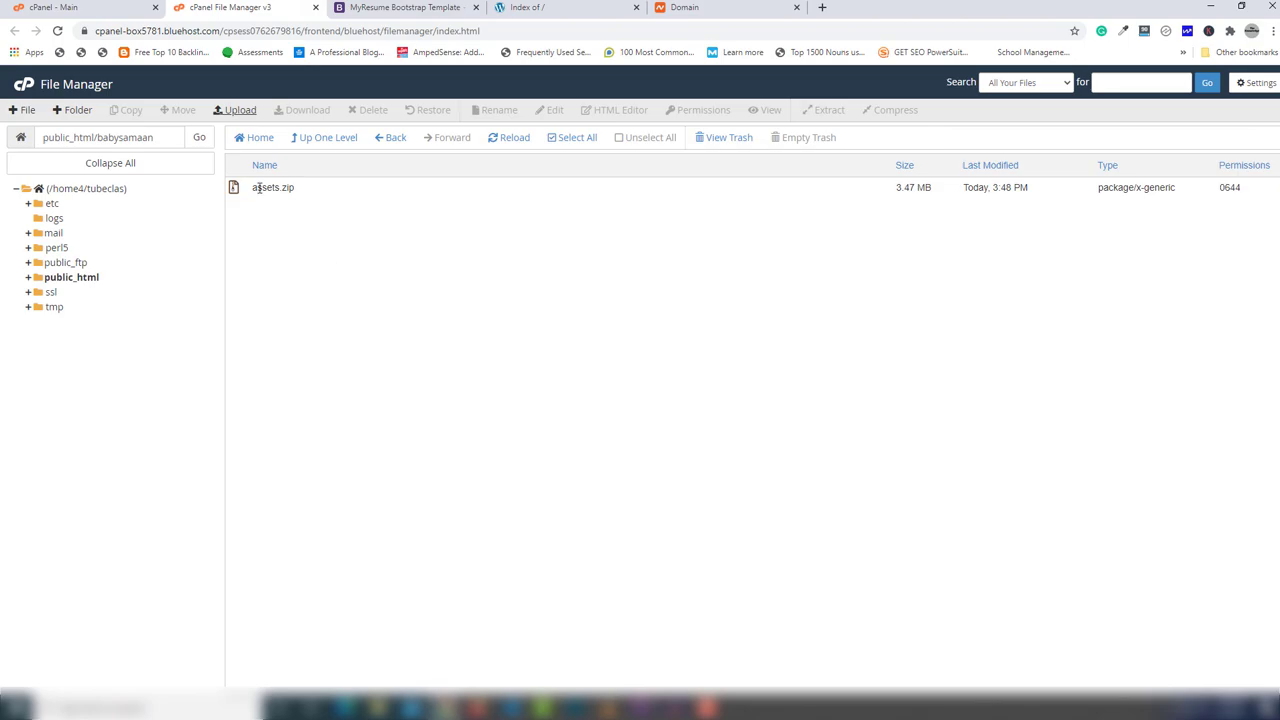
Step: Extract assets.zip into public_html/babysamaan and refresh to show the extracted template files
{"action": "right_click", "coordinate": [258, 188]}
{"action": "left_click", "coordinate": [316, 338]}
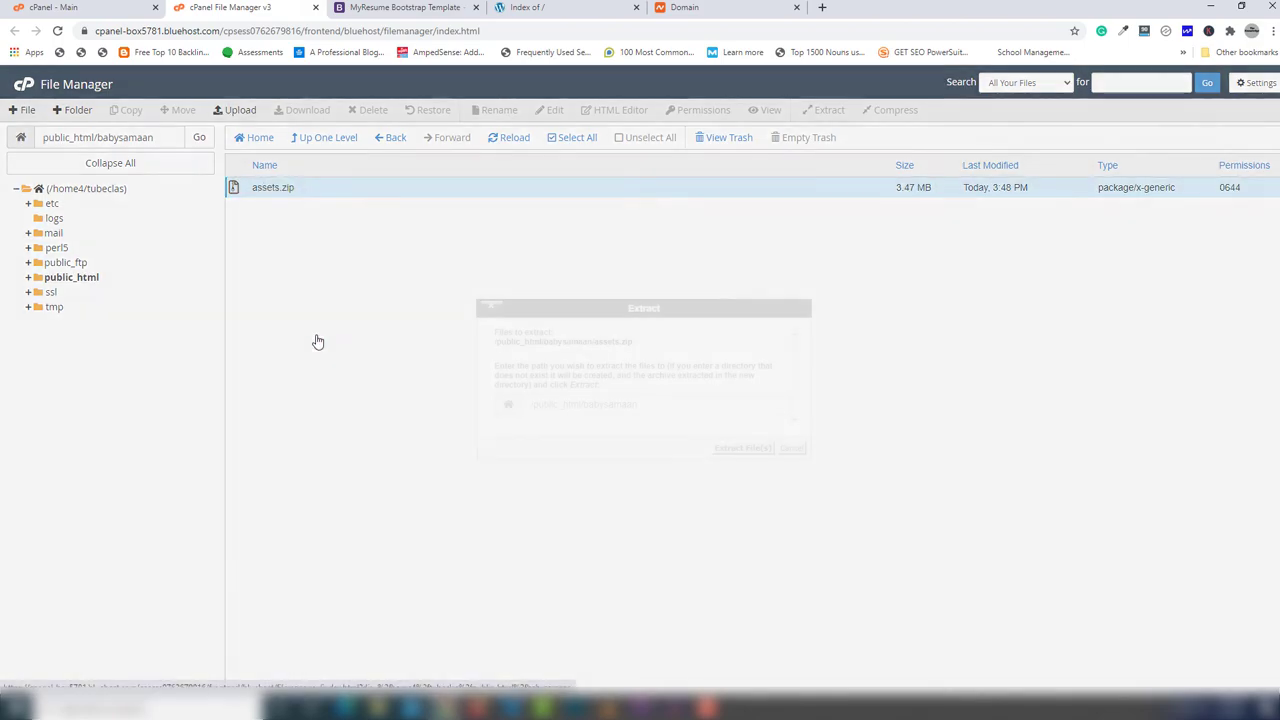
{"action": "left_click", "coordinate": [731, 450]}
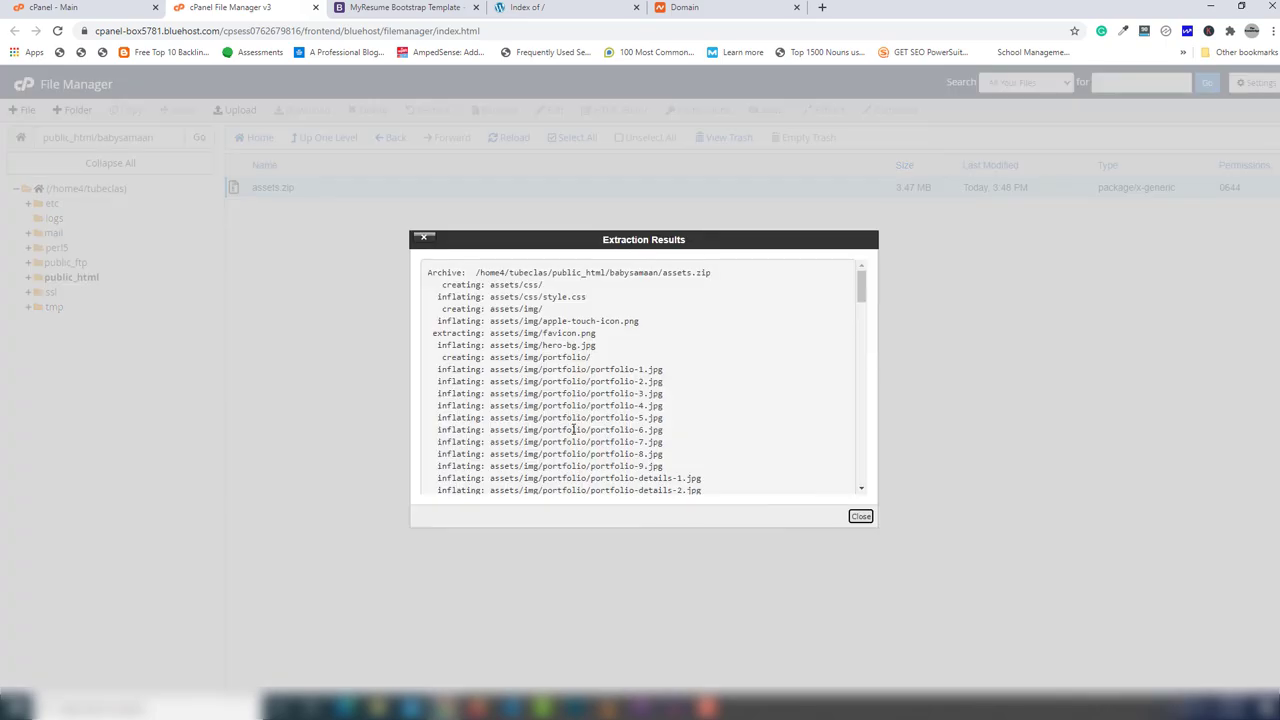
{"action": "left_click", "coordinate": [860, 516]}
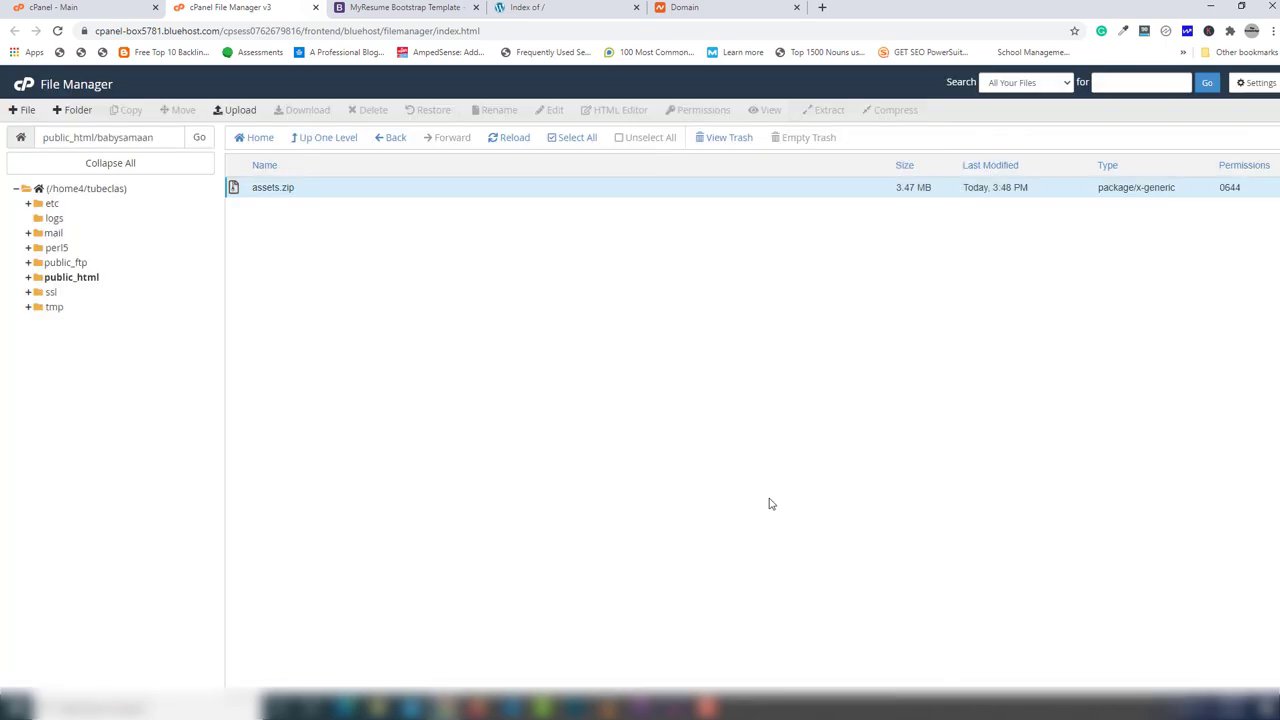
{"action": "left_click", "coordinate": [504, 138]}
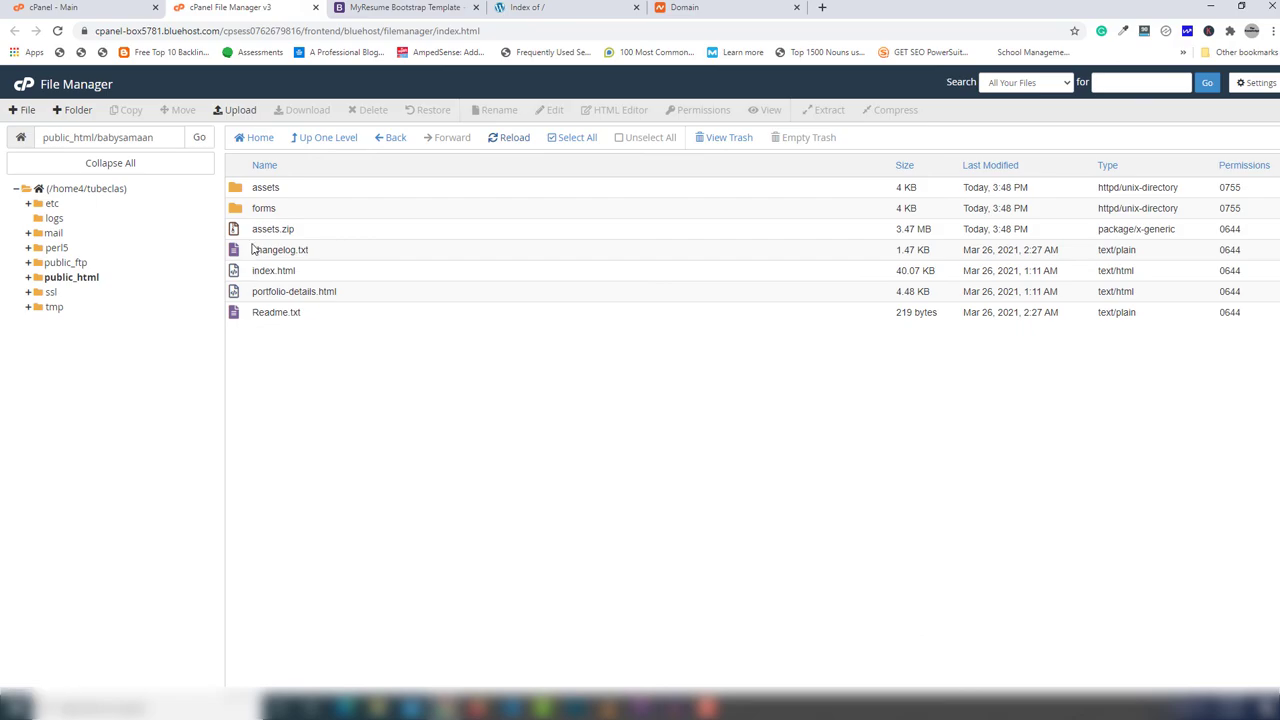
Step: Delete assets.zip from the babysamaan folder, moving it to the trash
{"action": "left_click", "coordinate": [257, 230]}
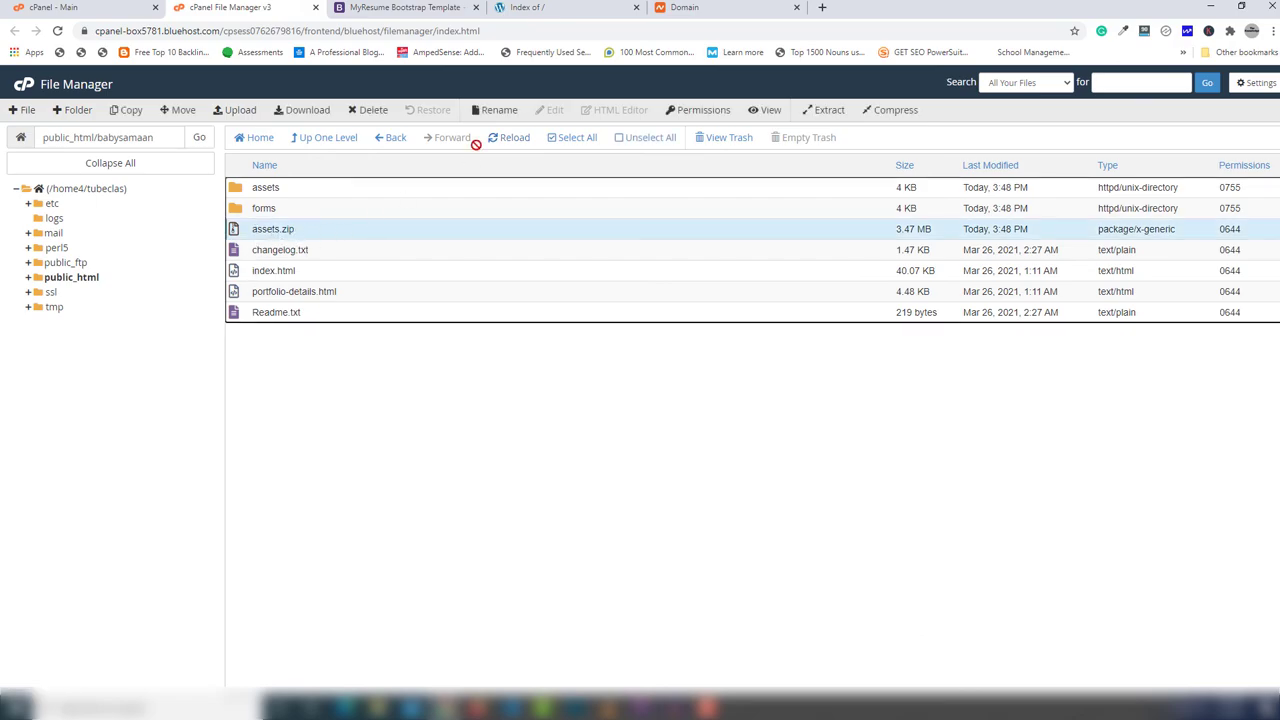
{"action": "left_click", "coordinate": [370, 110]}
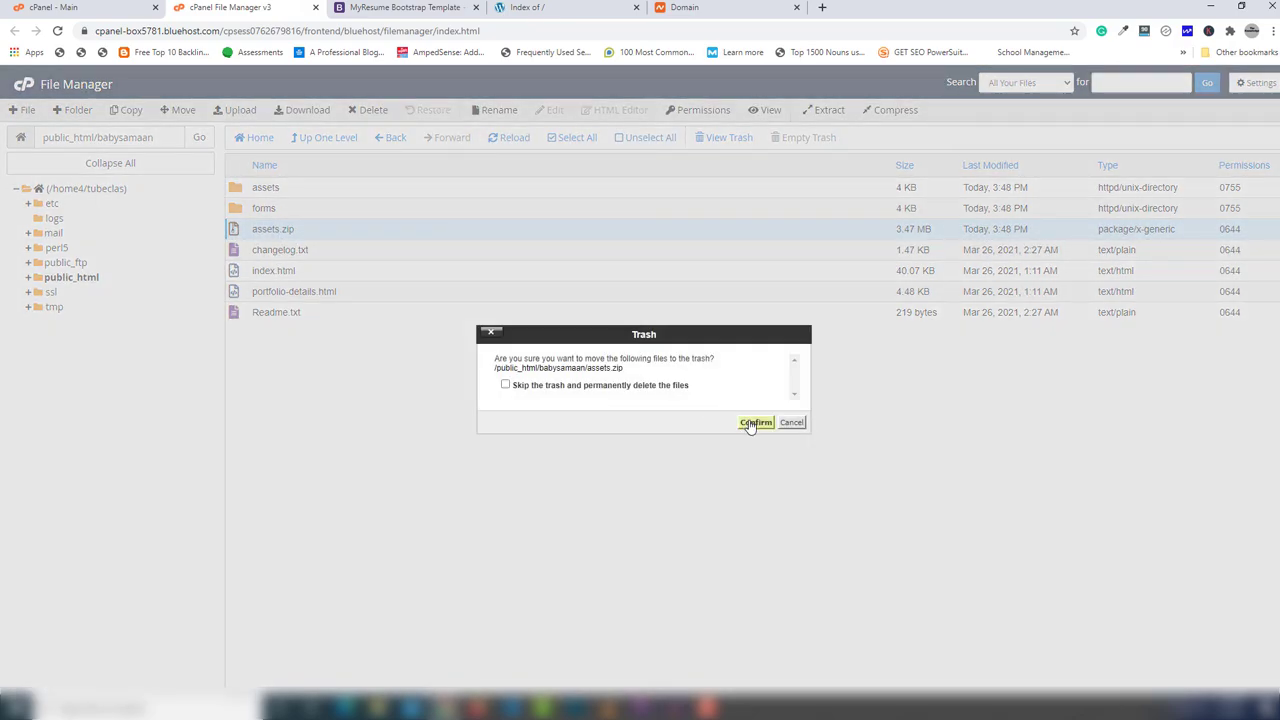
{"action": "left_click", "coordinate": [756, 423]}
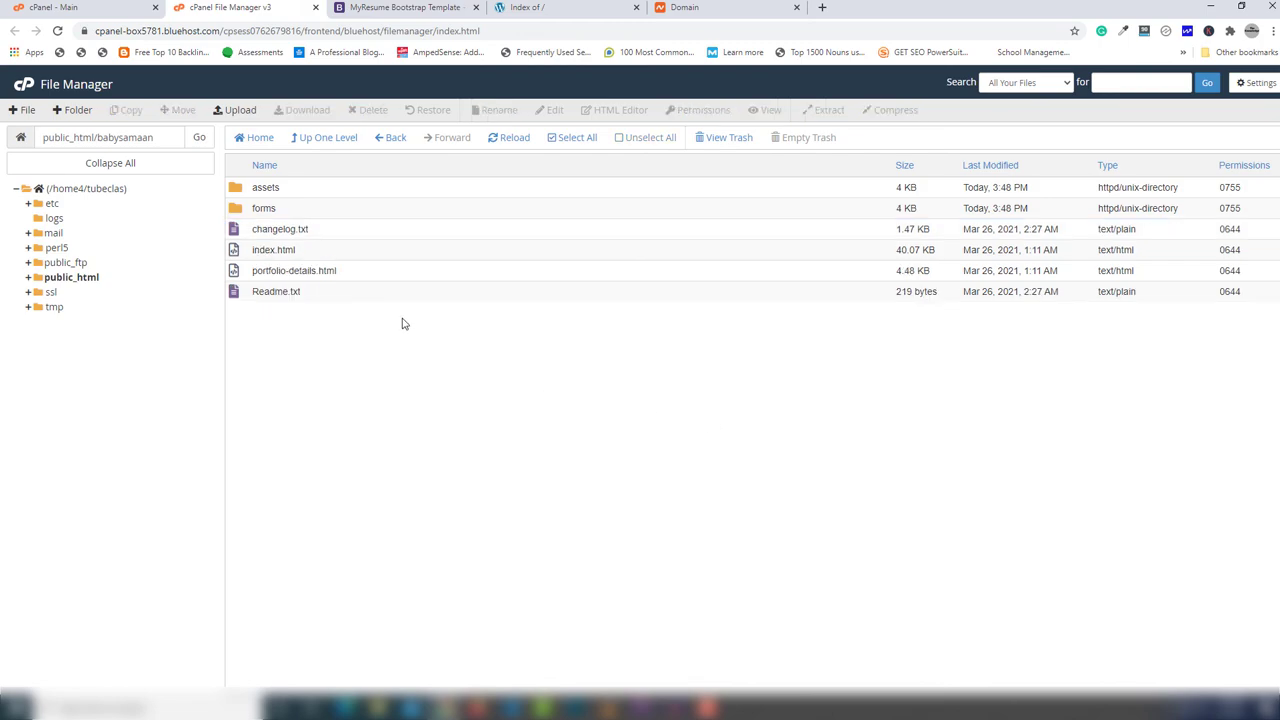
{"action": "left_click", "coordinate": [527, 8]}
Step: Reload babysamaan.com and compare it against the local template preview
{"action": "left_click", "coordinate": [520, 28]}
{"action": "key", "text": "Return"}
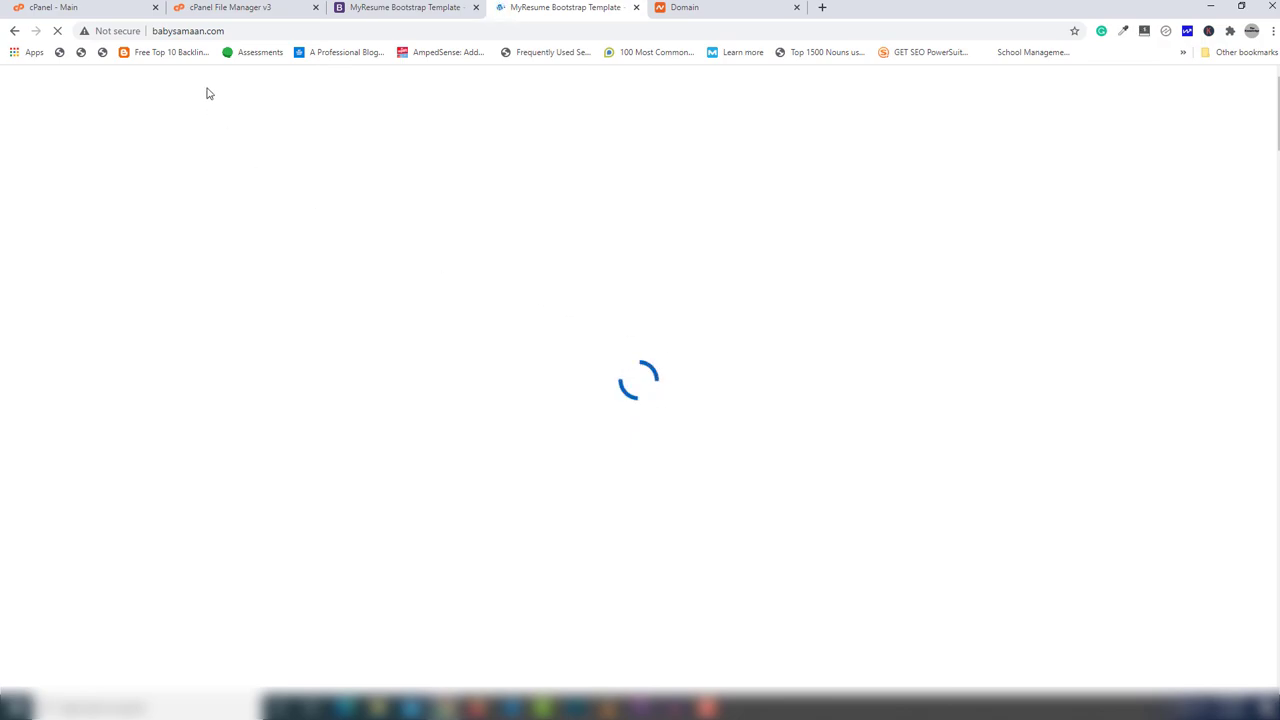
{"action": "left_click", "coordinate": [405, 10]}
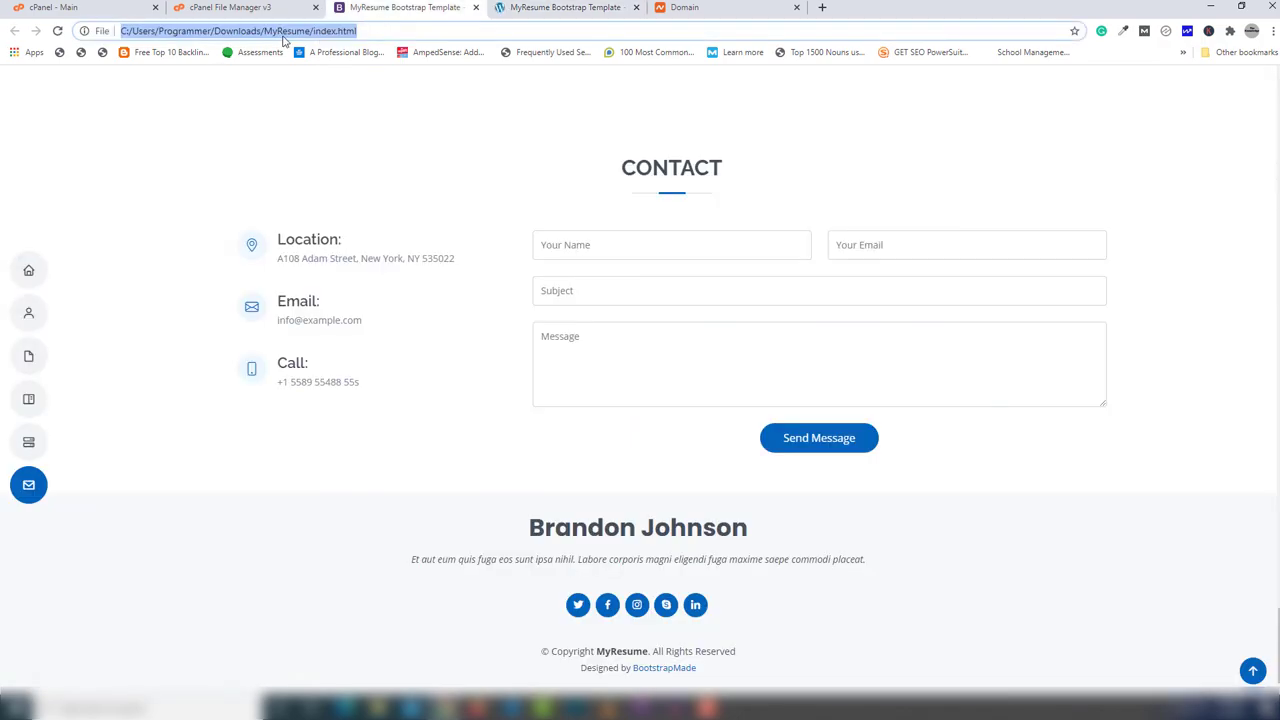
{"action": "left_click", "coordinate": [563, 10]}
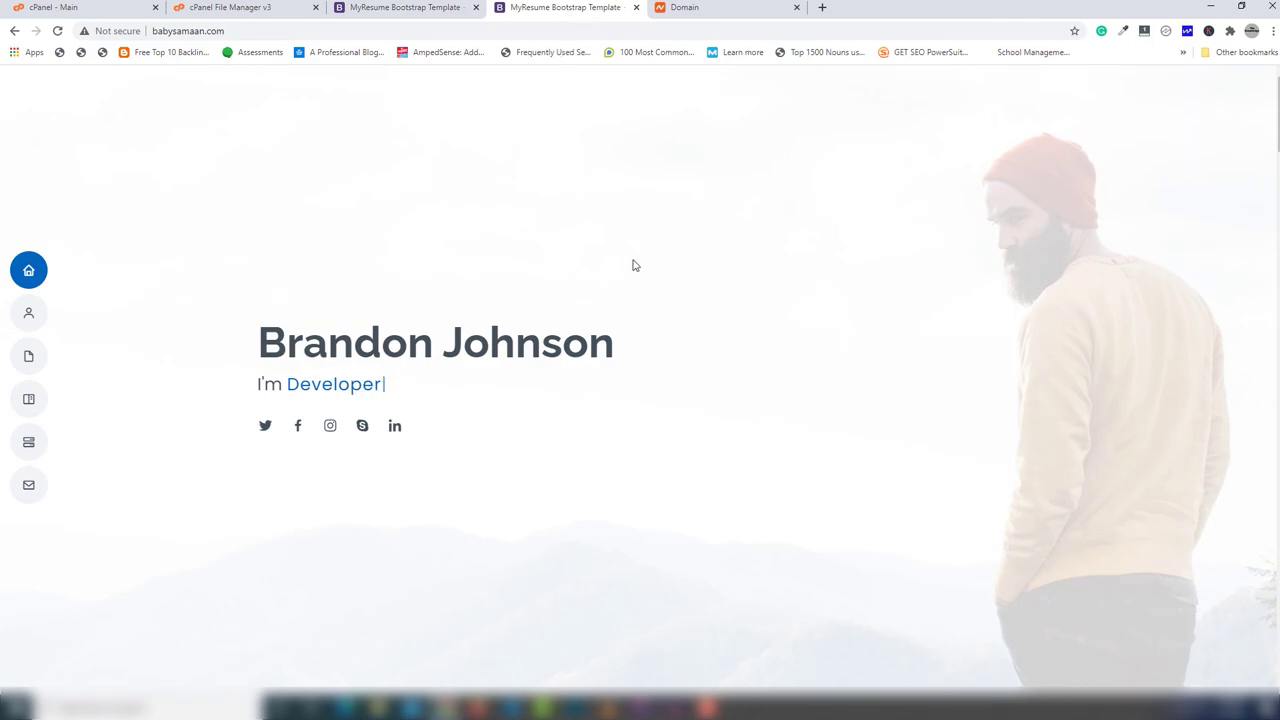
Step: Browse the About, Resume, Portfolio, Services and Contact sections, then return Home
{"action": "left_click", "coordinate": [49, 314]}
{"action": "left_click", "coordinate": [43, 357]}
{"action": "left_click", "coordinate": [40, 397]}
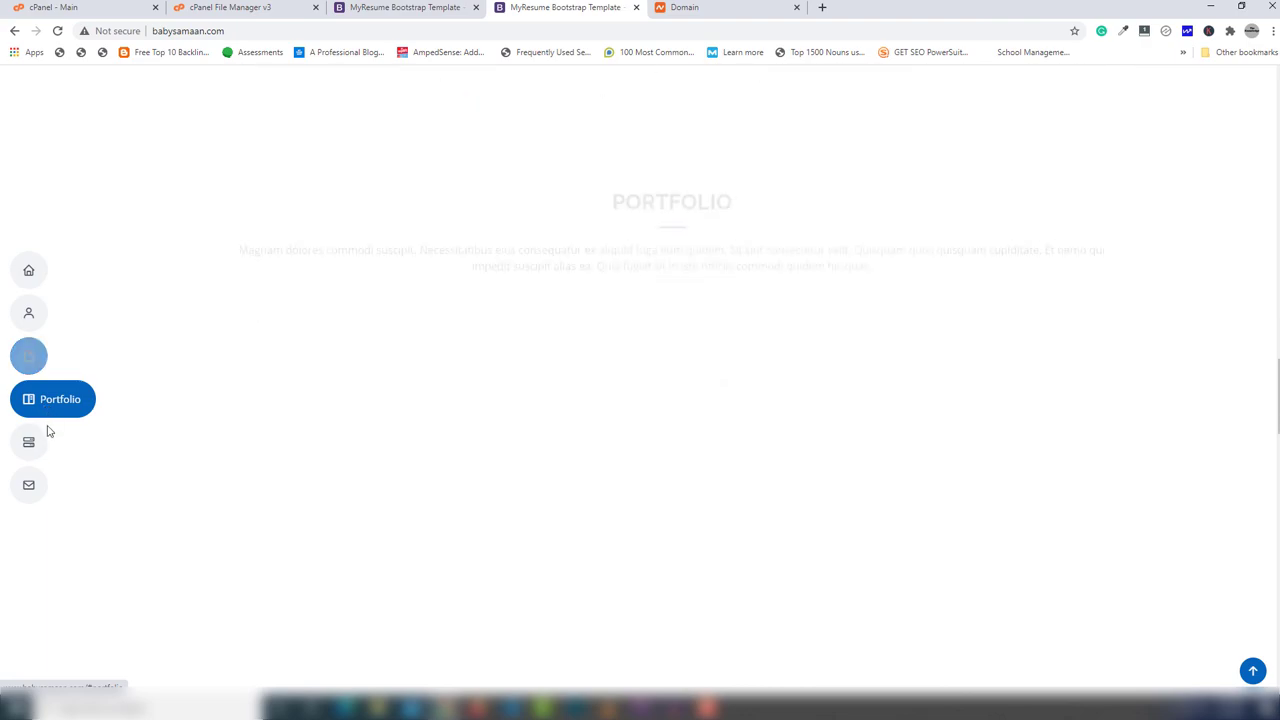
{"action": "left_click", "coordinate": [44, 453]}
{"action": "left_click", "coordinate": [48, 490]}
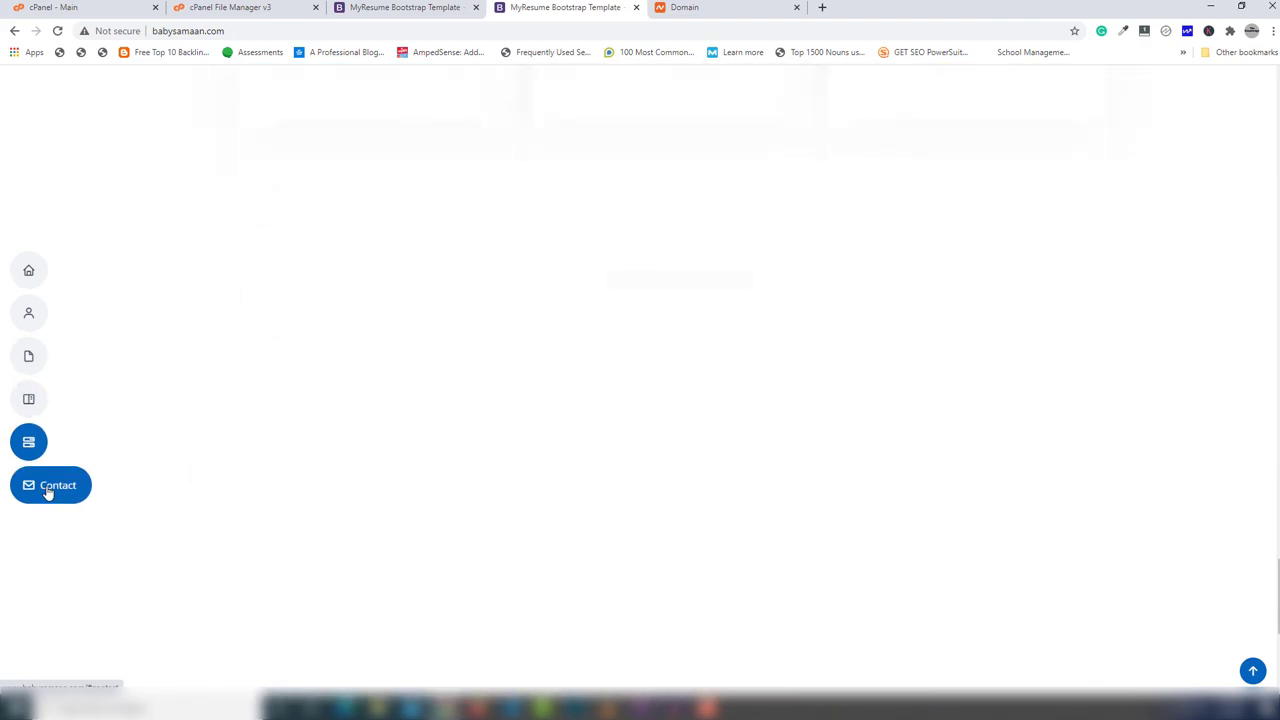
{"action": "left_click", "coordinate": [44, 271]}
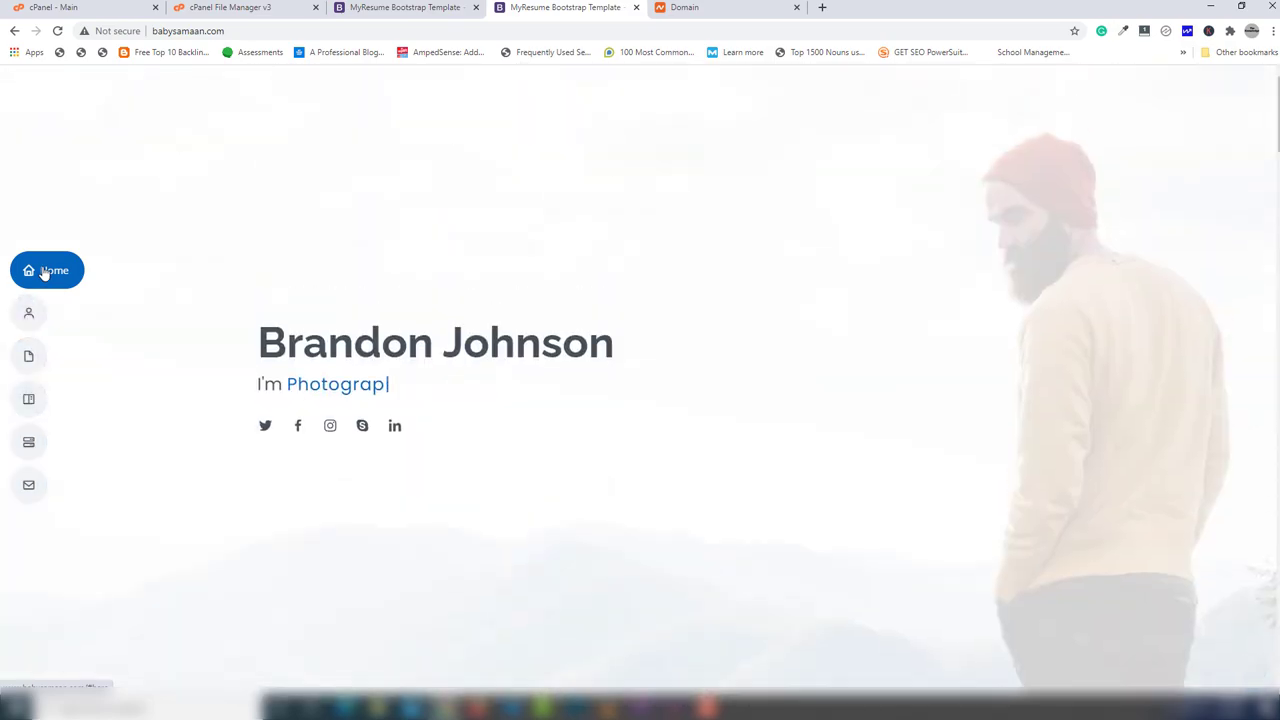